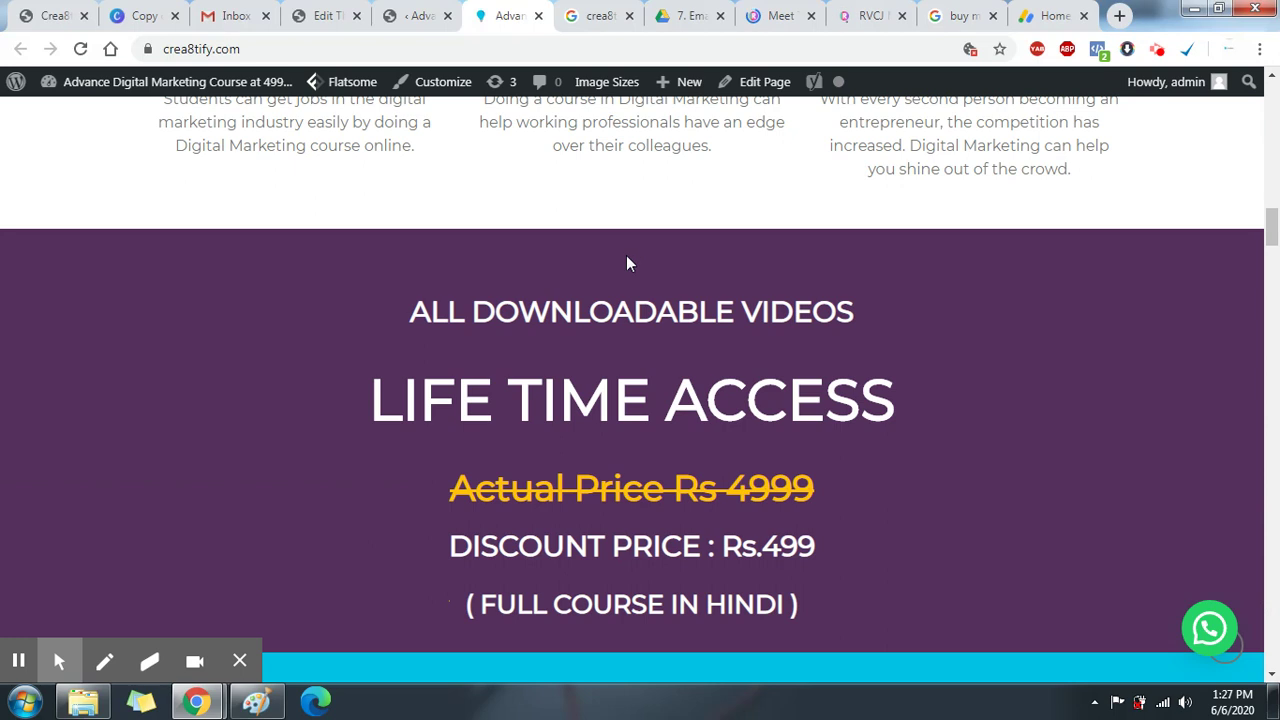
- Examine the Crea8tify home page and compare it with the ad placement on the RVCJ site and its Sara Ali Khan article
{"action": "scroll", "coordinate": [627, 263], "scroll_direction": "down", "scroll_amount": 12}
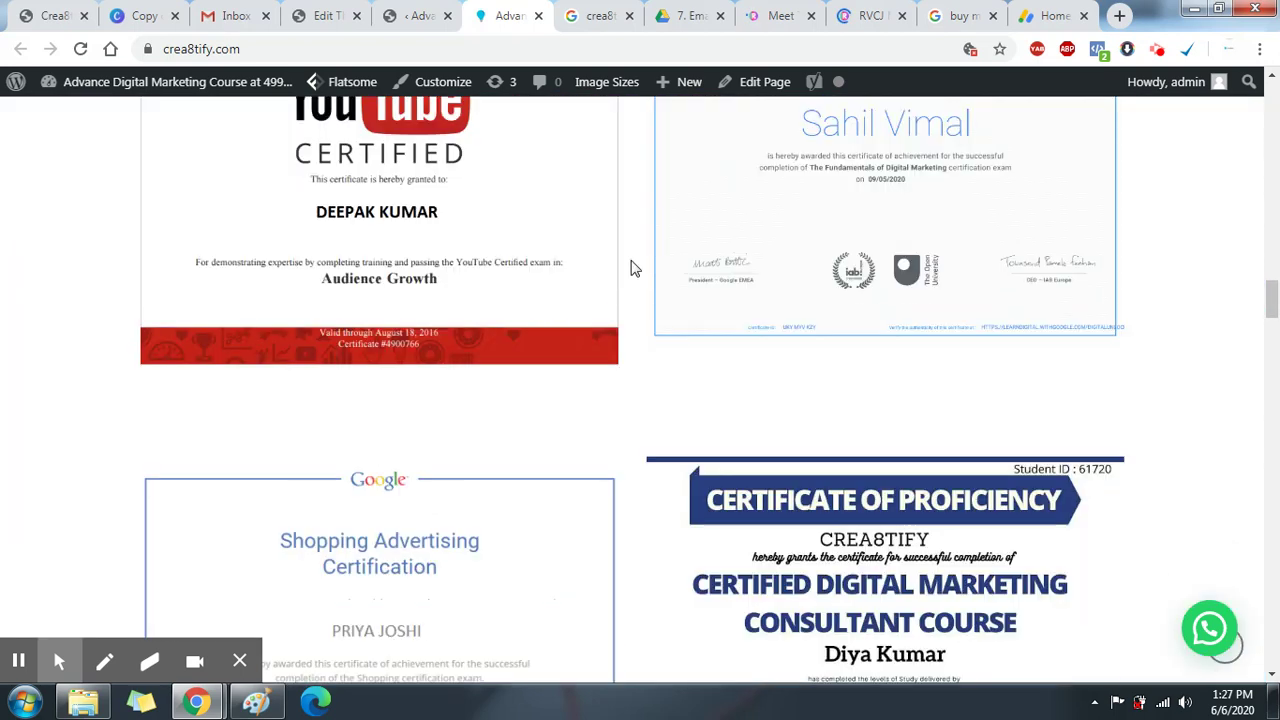
{"action": "scroll", "coordinate": [631, 268], "scroll_direction": "up", "scroll_amount": 15}
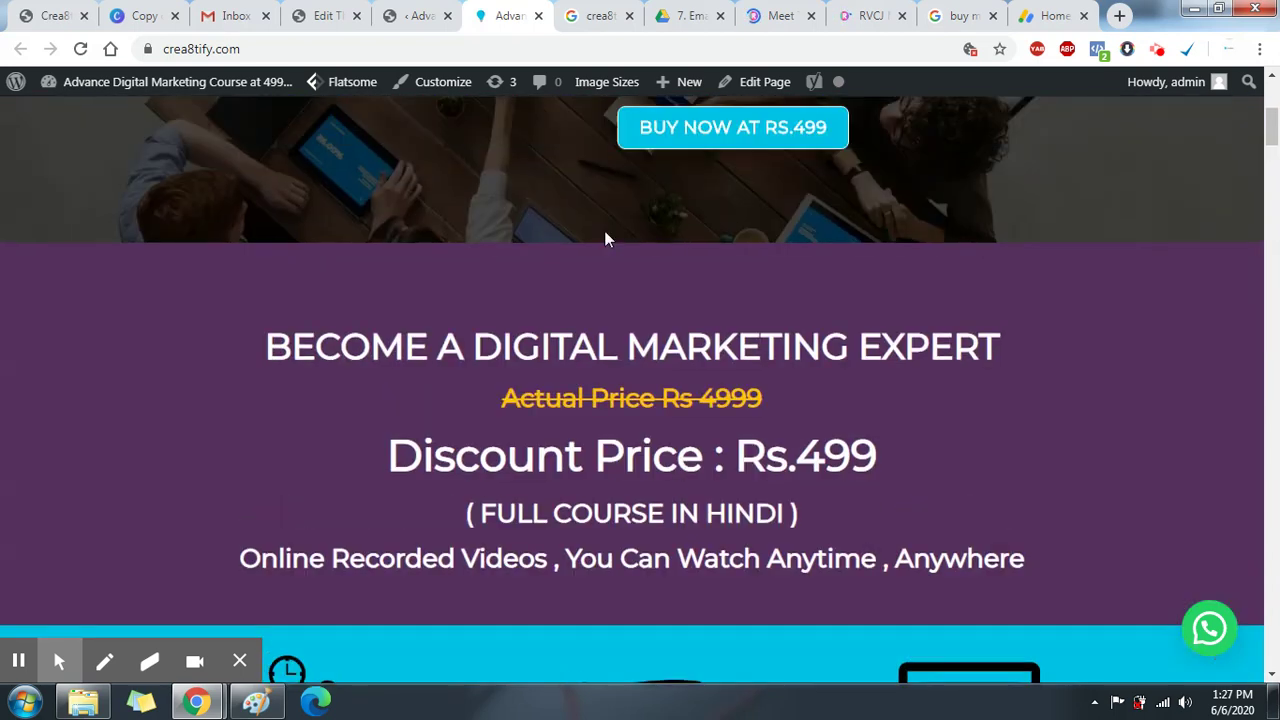
{"action": "scroll", "coordinate": [604, 240], "scroll_direction": "up", "scroll_amount": 5}
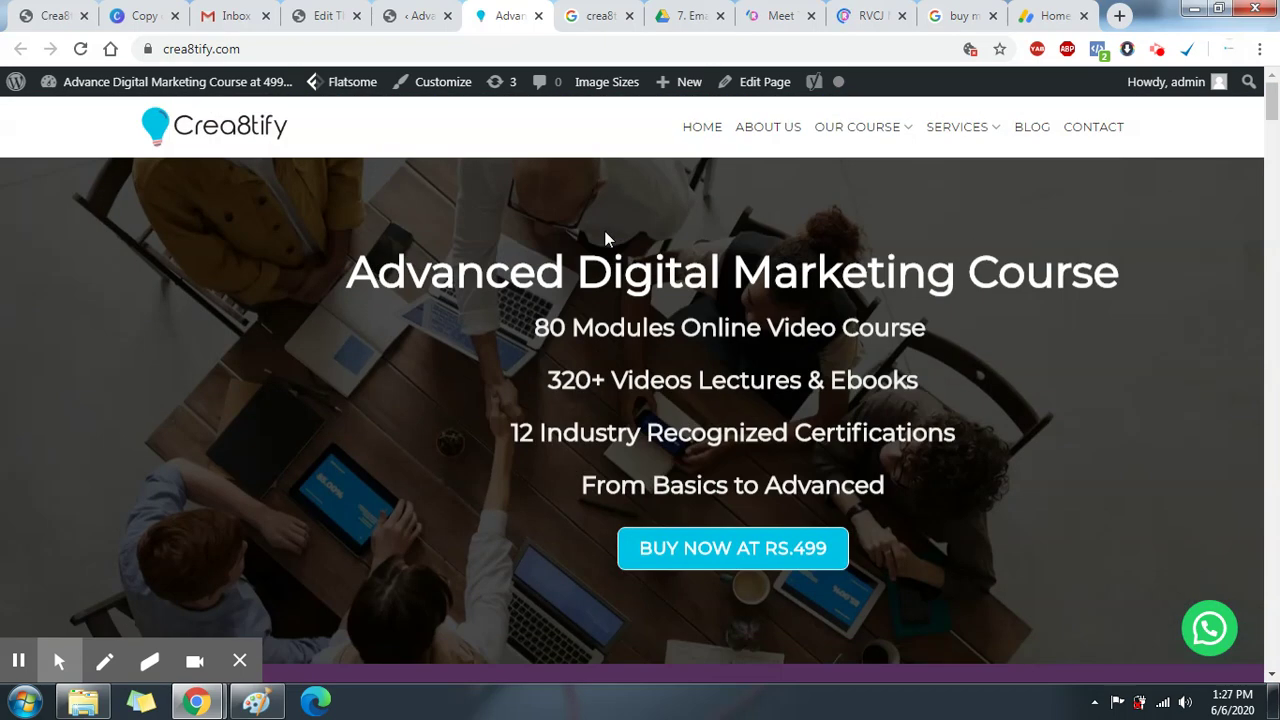
{"action": "left_click", "coordinate": [878, 16]}
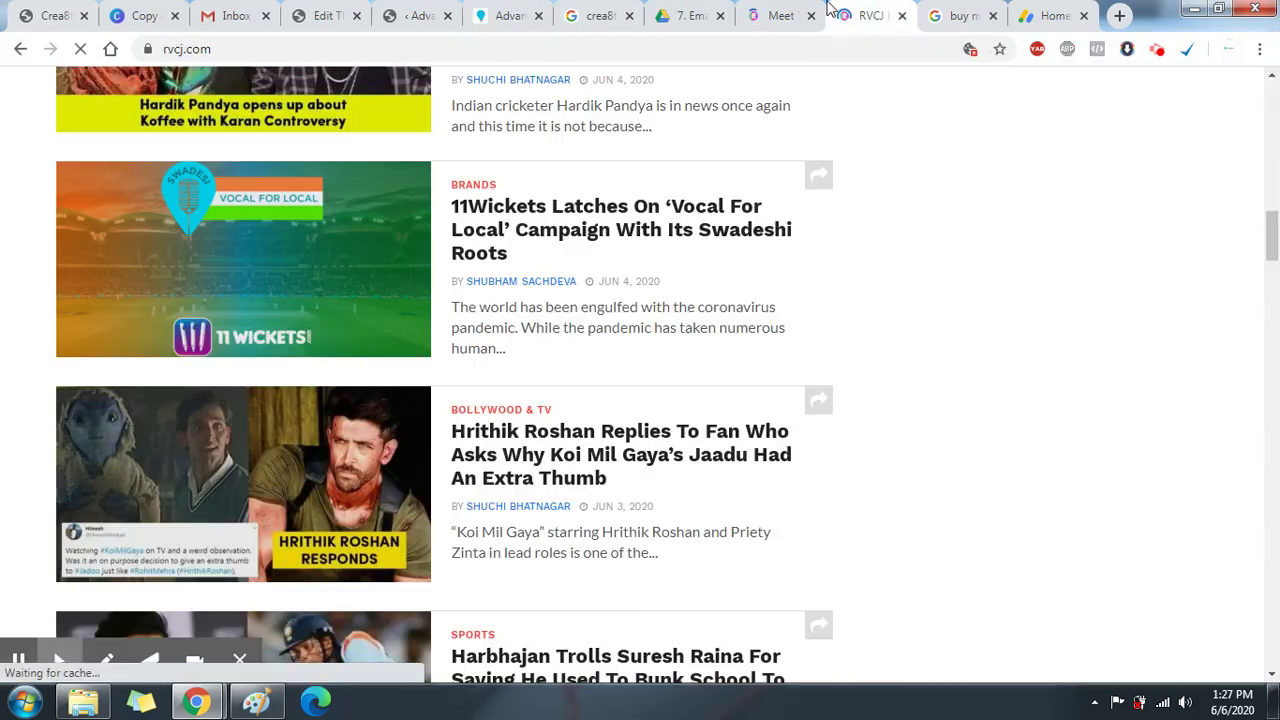
{"action": "left_click", "coordinate": [776, 12]}
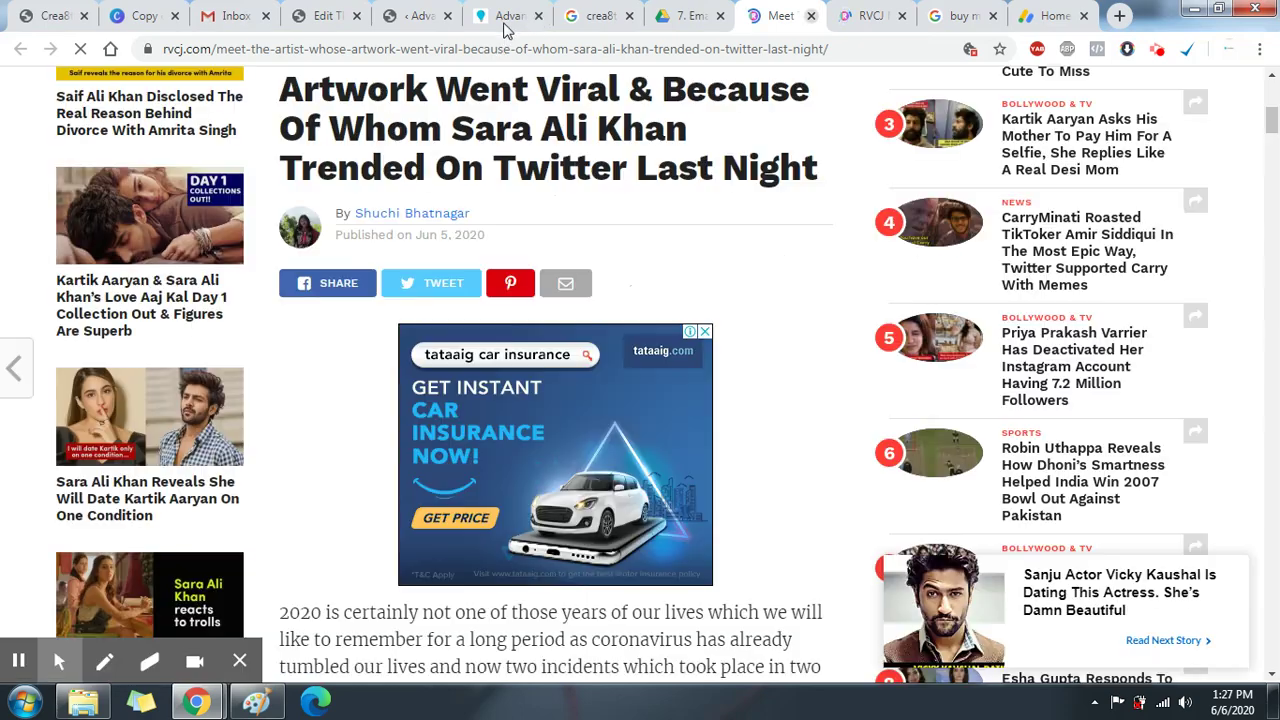
{"action": "left_click", "coordinate": [508, 18]}
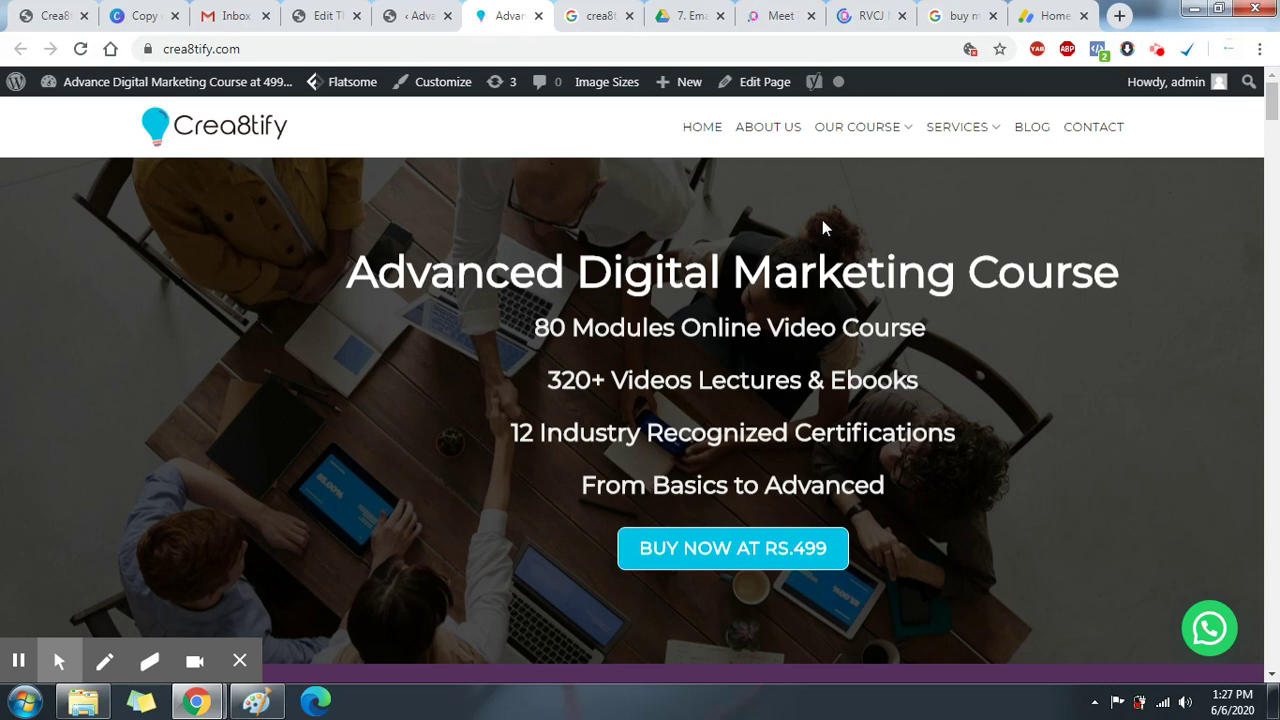
{"action": "scroll", "coordinate": [600, 228], "scroll_direction": "down", "scroll_amount": 3}
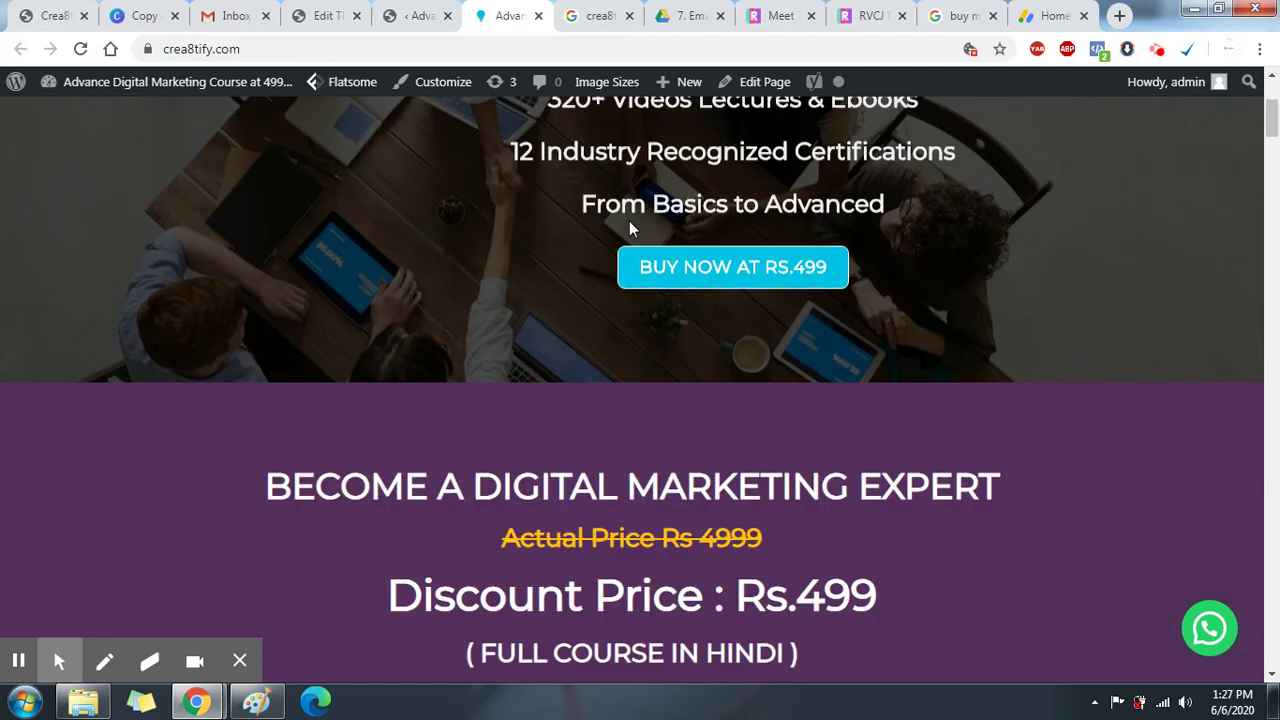
{"action": "scroll", "coordinate": [630, 228], "scroll_direction": "down", "scroll_amount": 2}
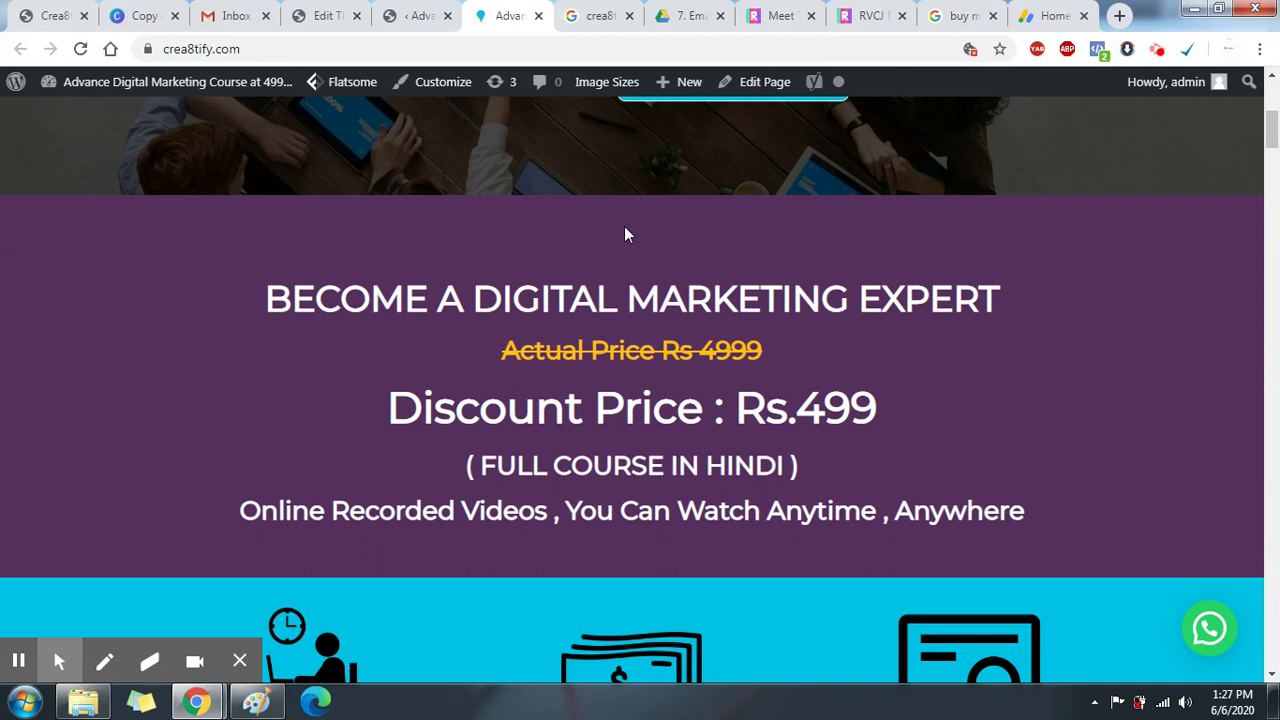
- Check the site review status on the Google AdSense home page
{"action": "left_click", "coordinate": [1055, 15]}
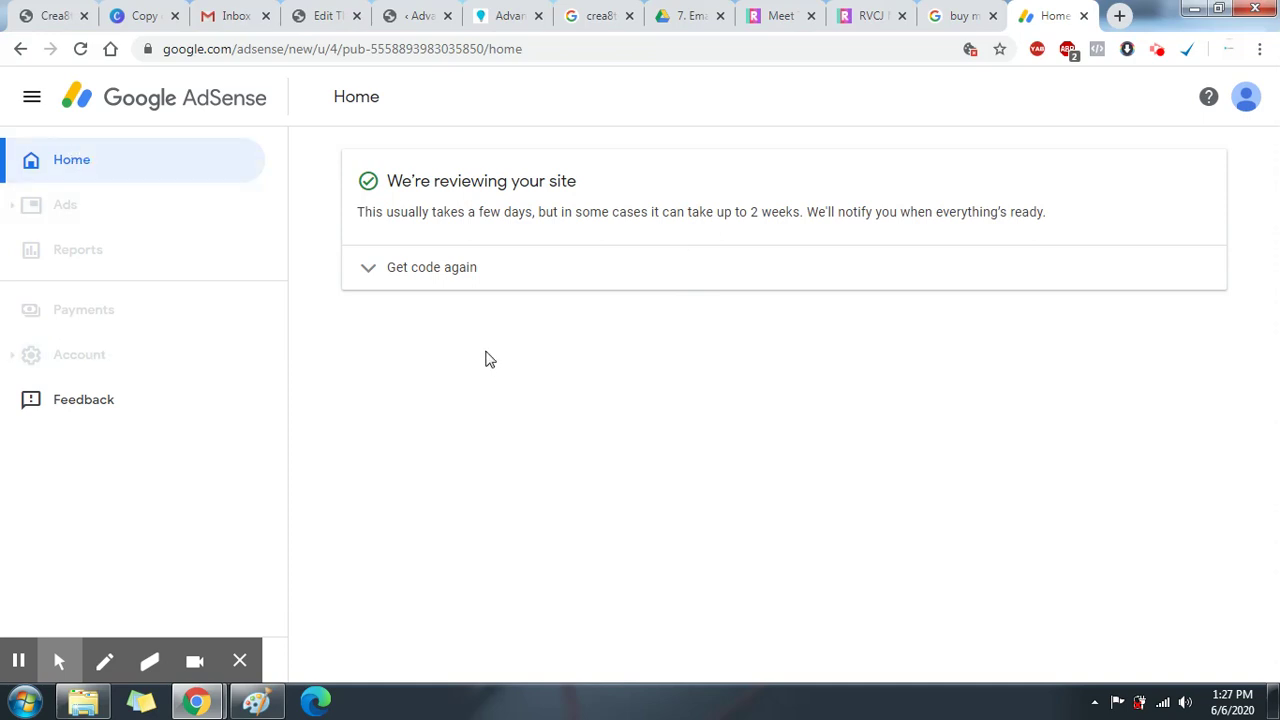
{"action": "left_click", "coordinate": [768, 18]}
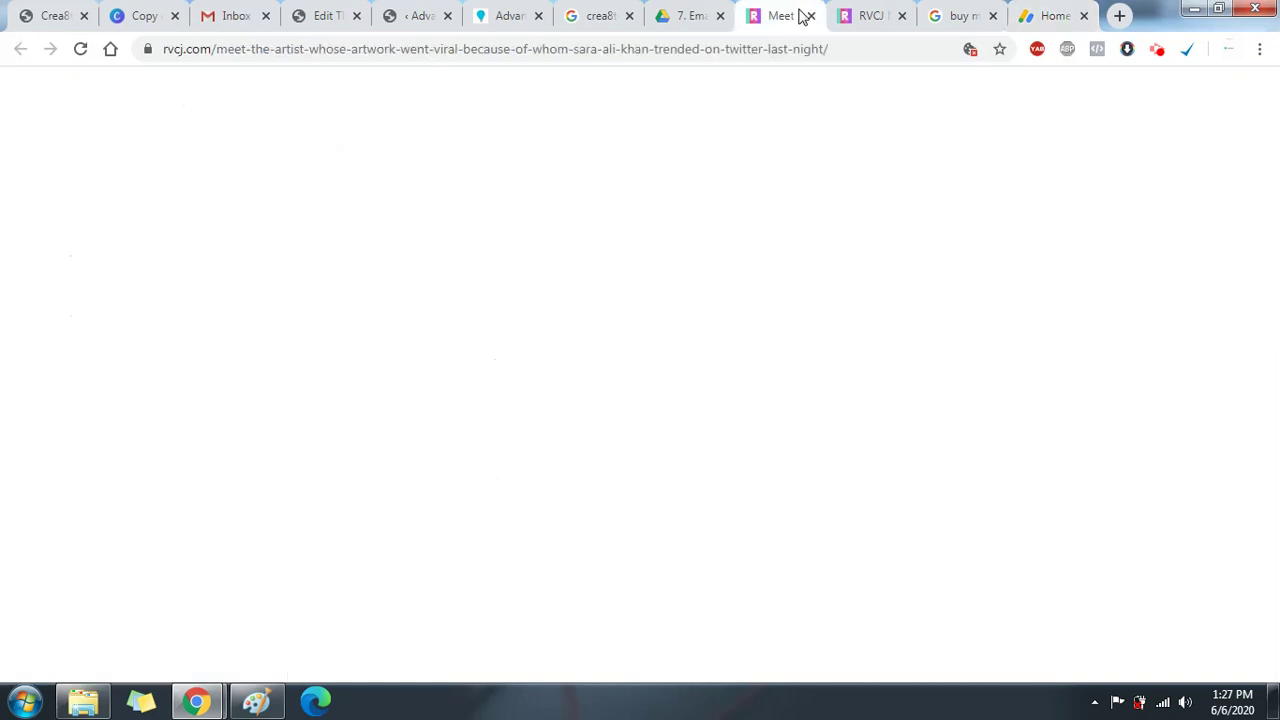
{"action": "left_click", "coordinate": [1036, 22]}
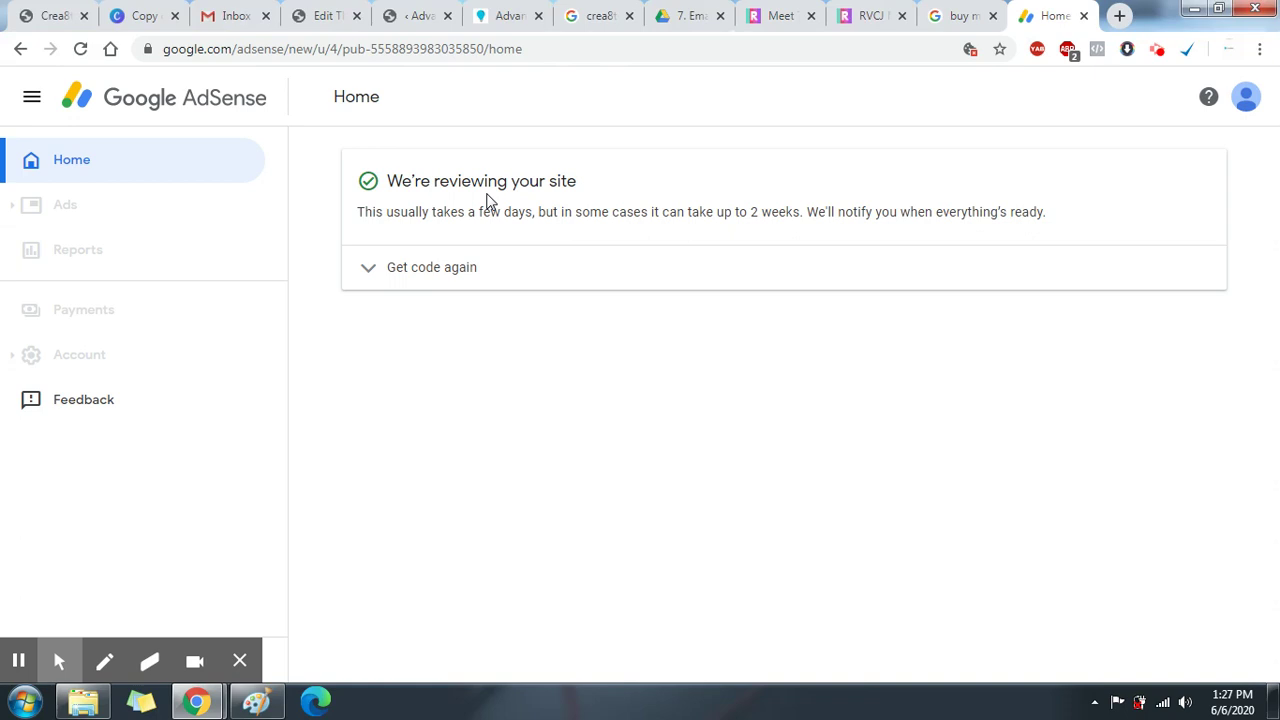
- Open the page for adding new plugins in the Crea8tify WordPress admin
{"action": "left_click", "coordinate": [414, 14]}
{"action": "scroll", "coordinate": [405, 190], "scroll_direction": "down", "scroll_amount": 2}
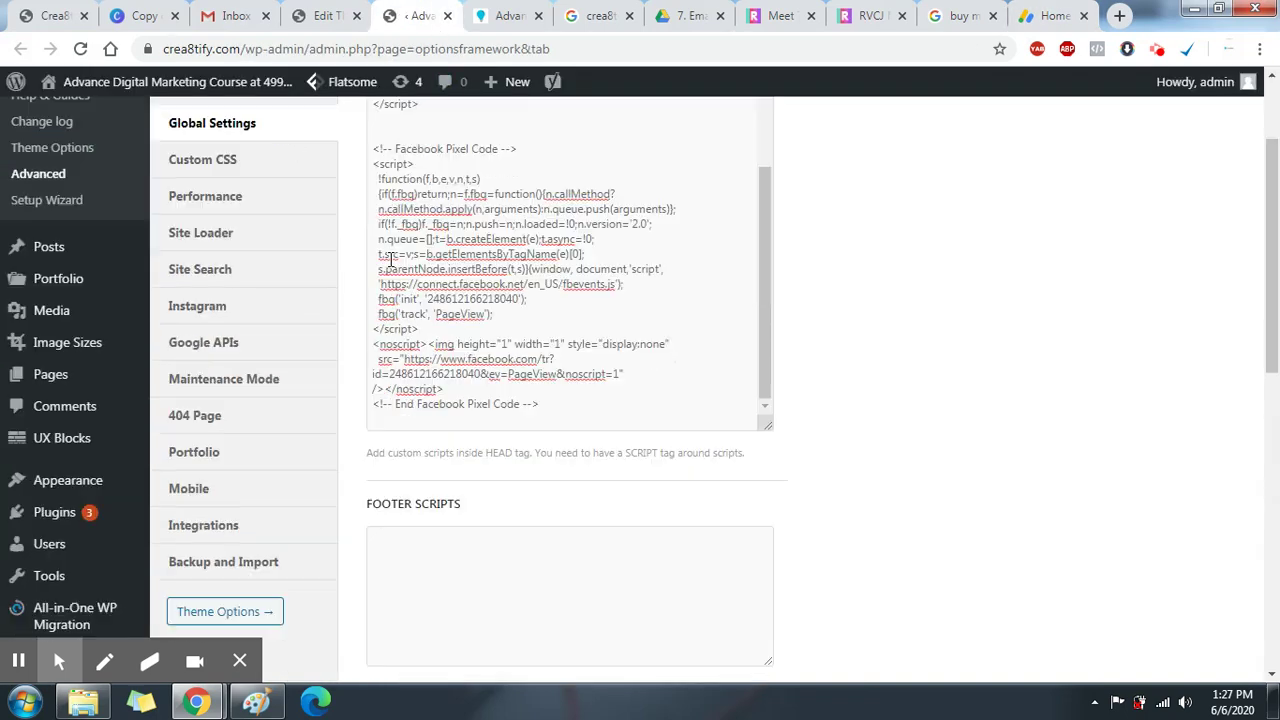
{"action": "mouse_move", "coordinate": [98, 468]}
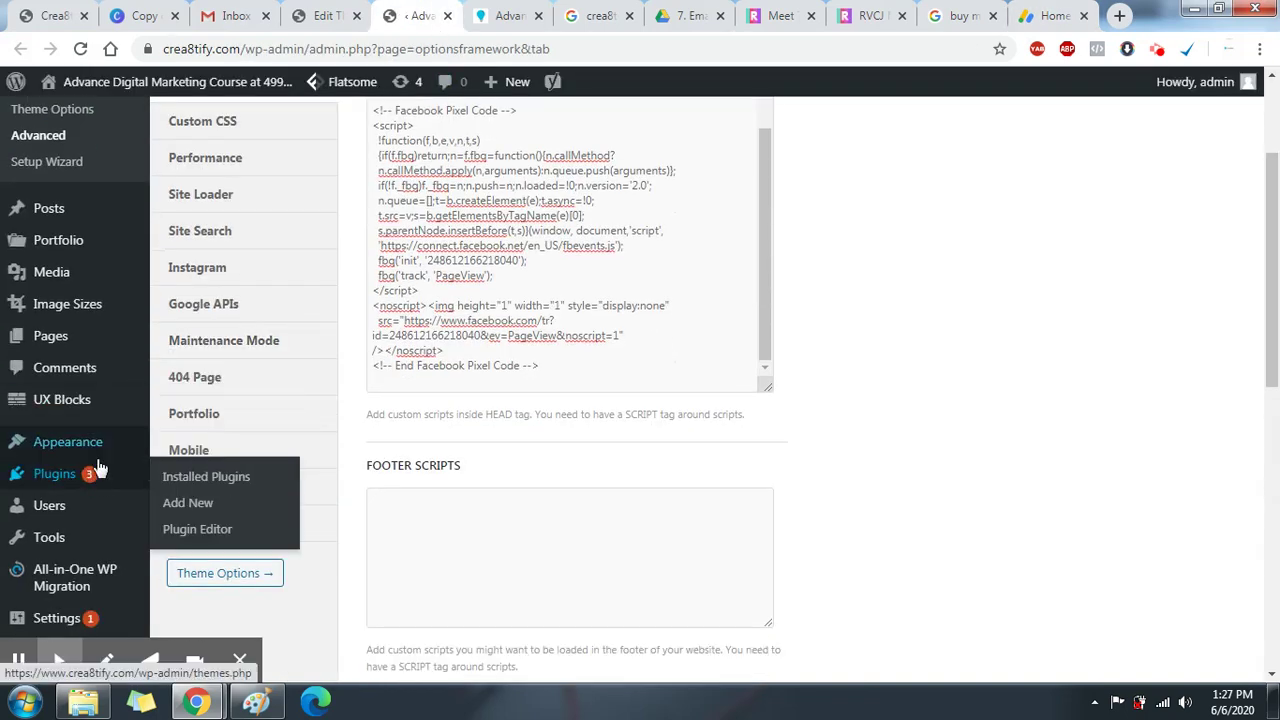
{"action": "left_click", "coordinate": [178, 502]}
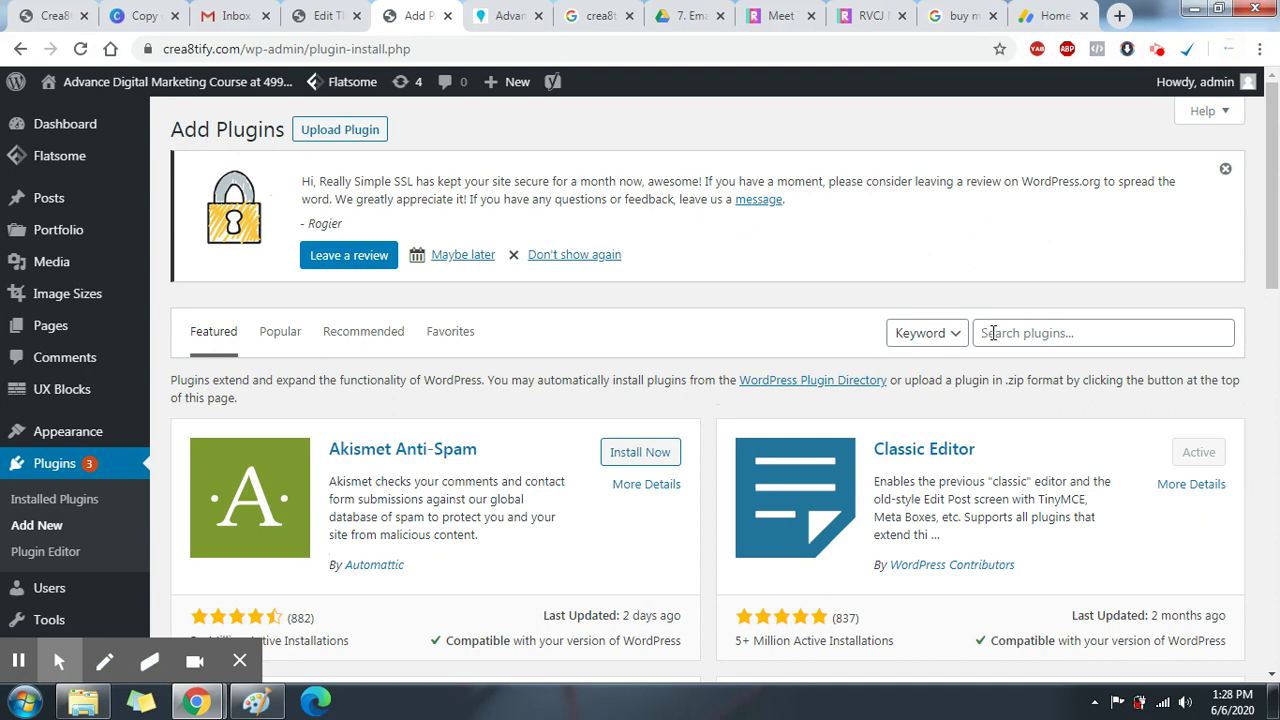
{"action": "left_click", "coordinate": [992, 333]}
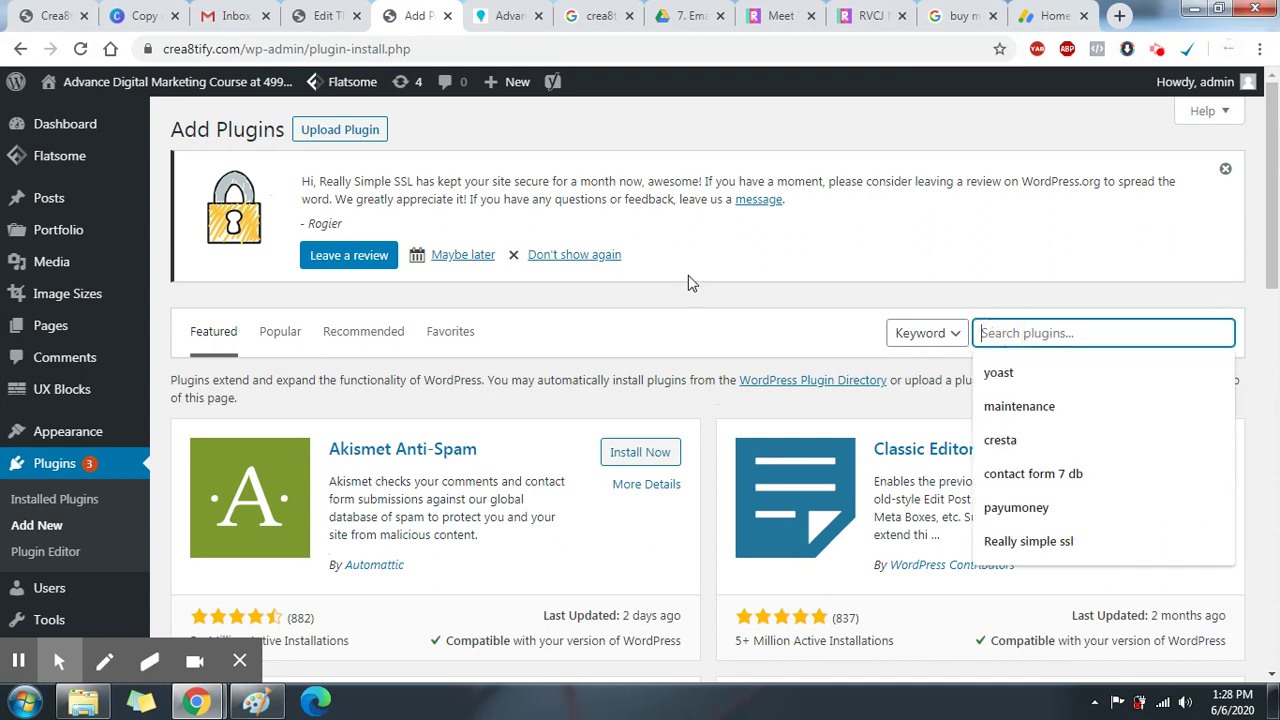
{"action": "left_click", "coordinate": [686, 279]}
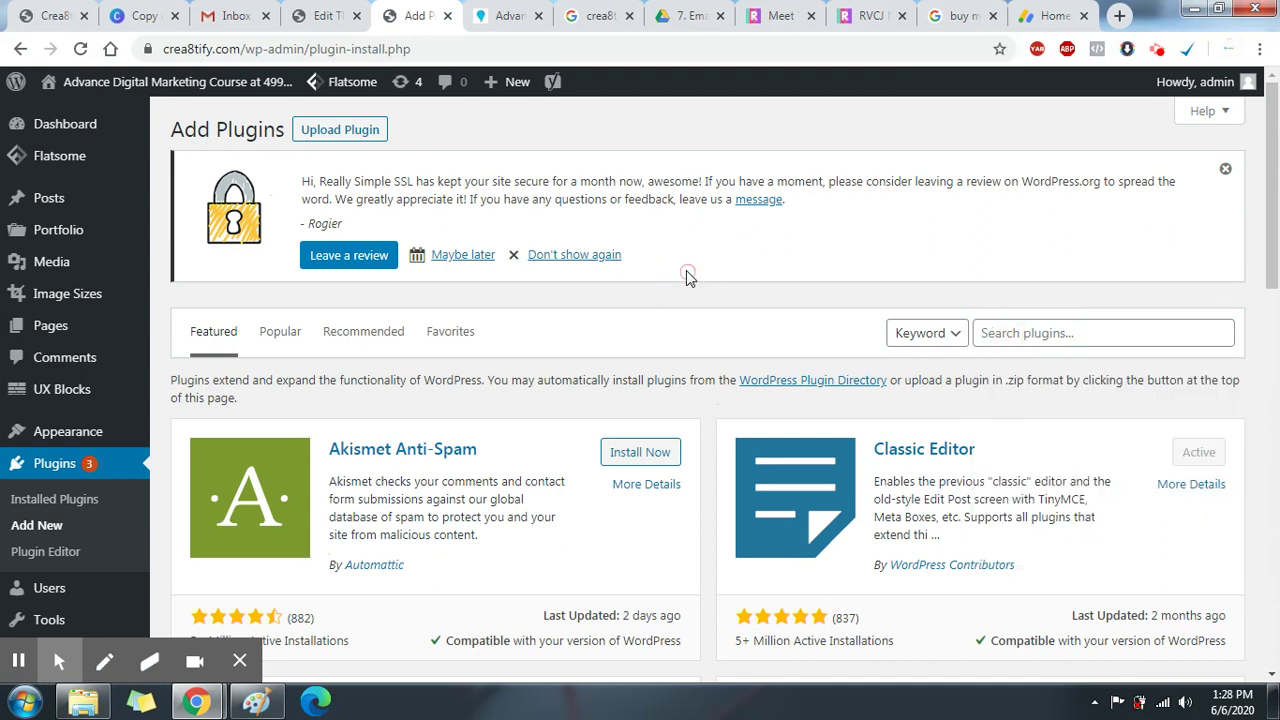
- Check the AdSense script in header.php, search the plugin directory for "adsense", and postpone the Really Simple SSL review request
{"action": "left_click", "coordinate": [330, 15]}
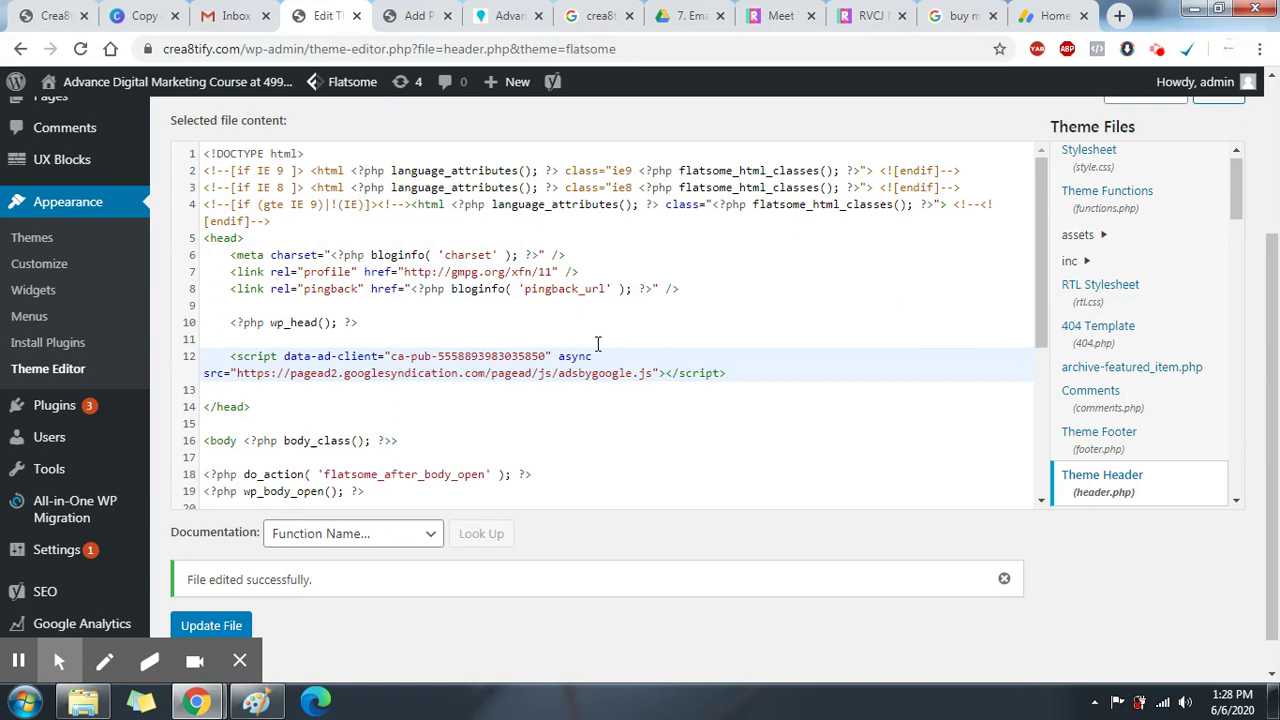
{"action": "left_click", "coordinate": [395, 15]}
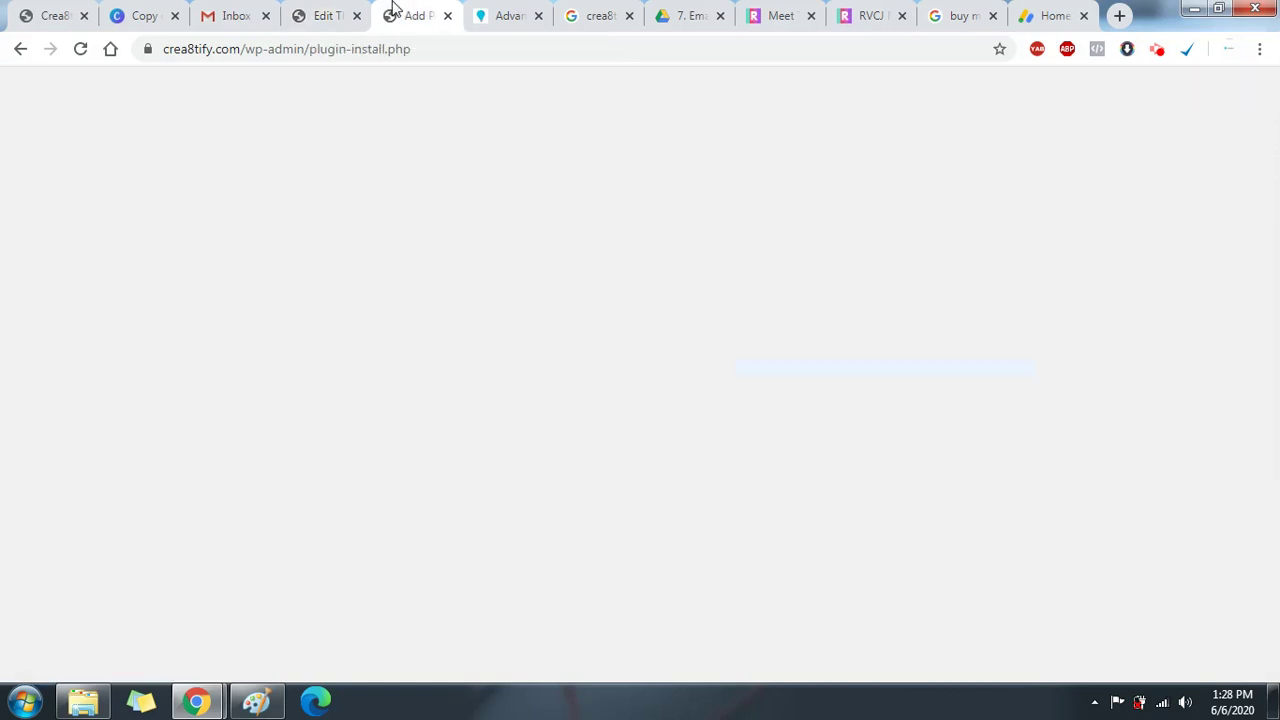
{"action": "left_click", "coordinate": [1045, 345]}
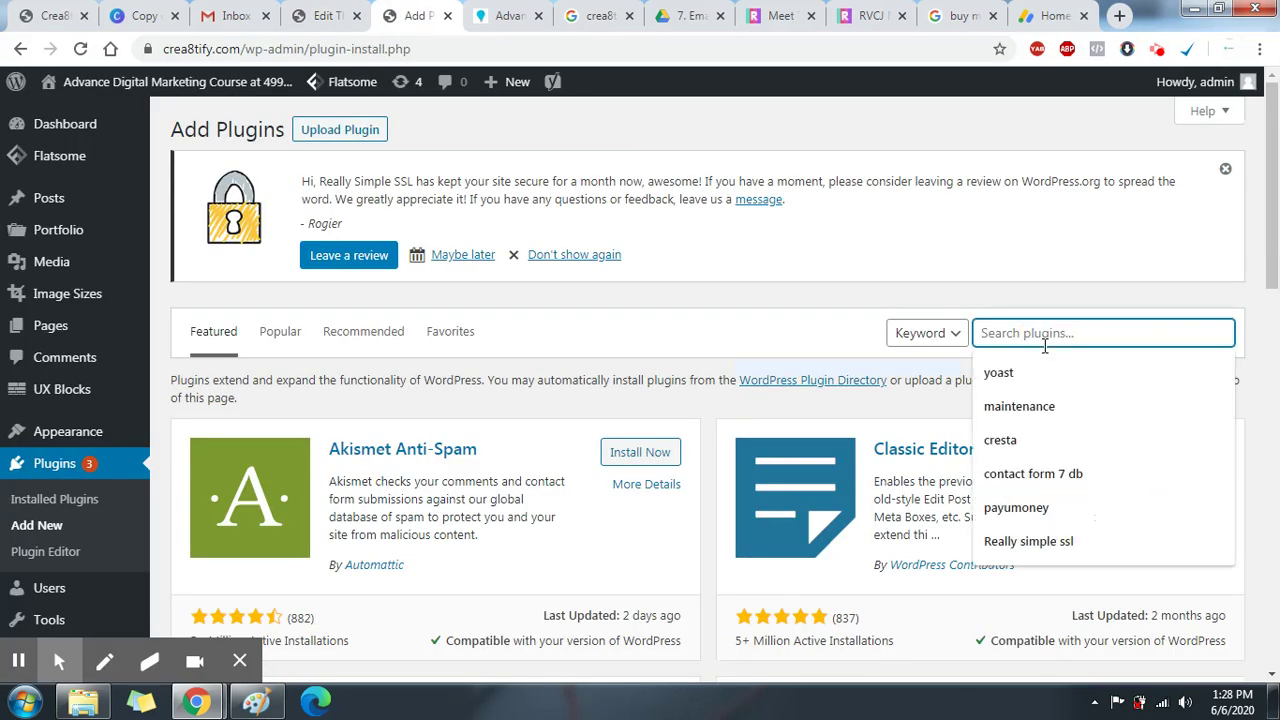
{"action": "type", "text": "adsense"}
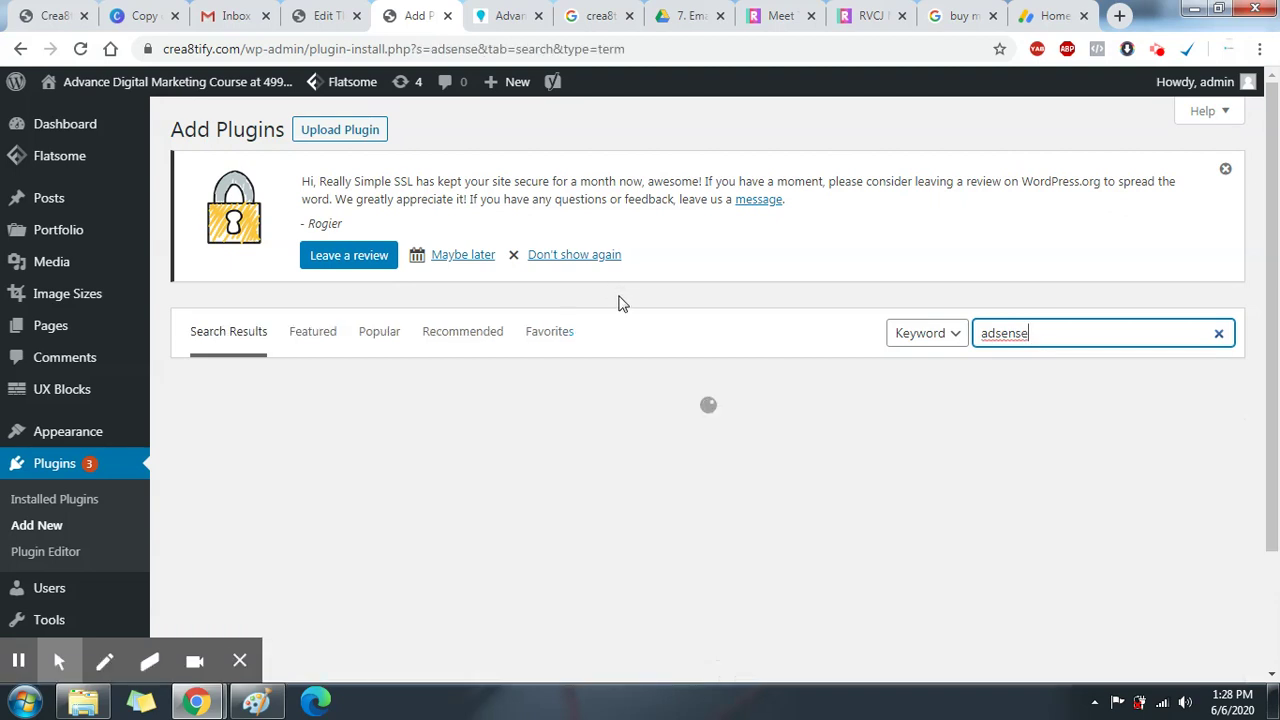
{"action": "scroll", "coordinate": [618, 303], "scroll_direction": "down", "scroll_amount": 1}
{"action": "left_click", "coordinate": [460, 161]}
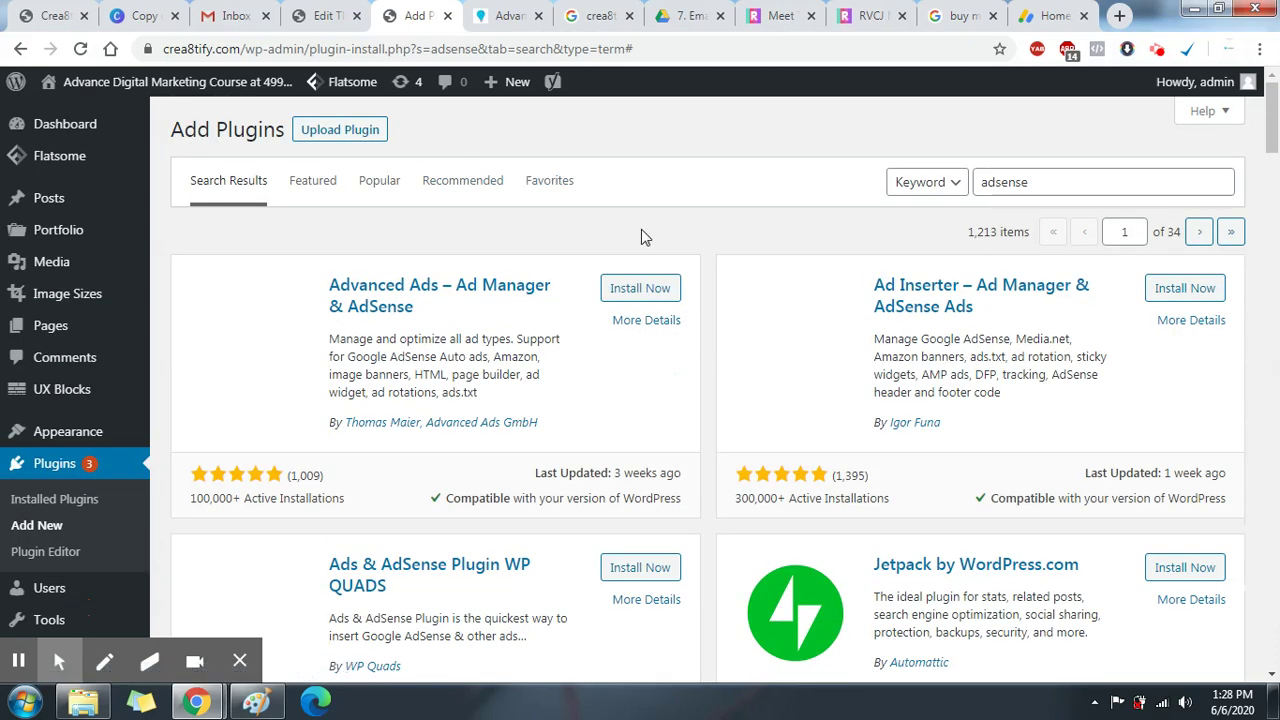
- Install the plugin Google AdSense In-feed Placement for WordPress by Advanced Ads from the search results
{"action": "scroll", "coordinate": [678, 252], "scroll_direction": "down", "scroll_amount": 3}
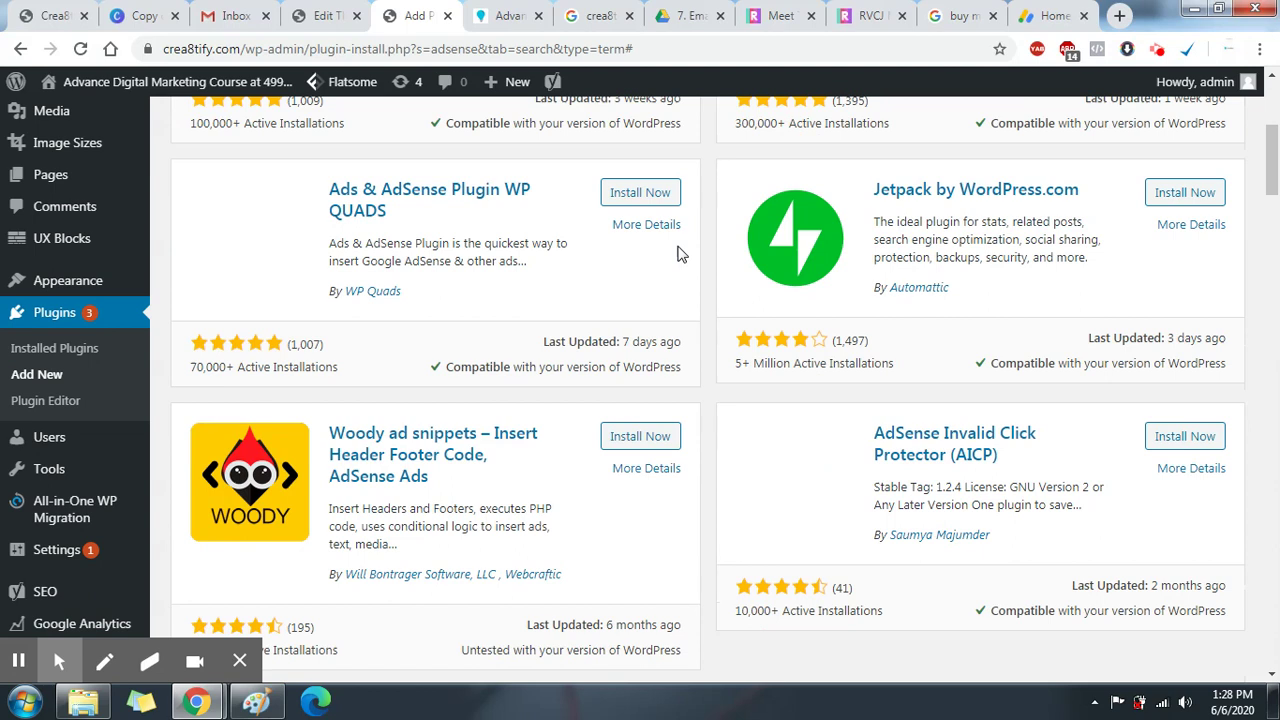
{"action": "scroll", "coordinate": [678, 253], "scroll_direction": "down", "scroll_amount": 2}
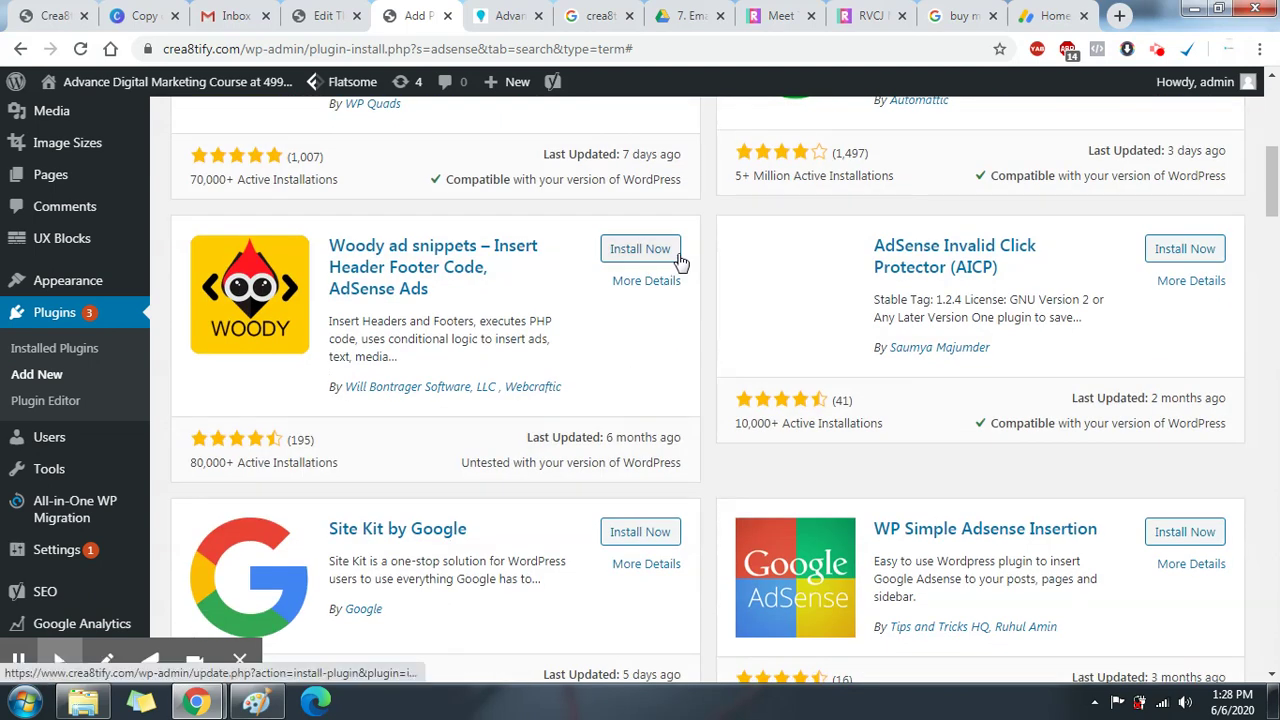
{"action": "scroll", "coordinate": [679, 258], "scroll_direction": "down", "scroll_amount": 4}
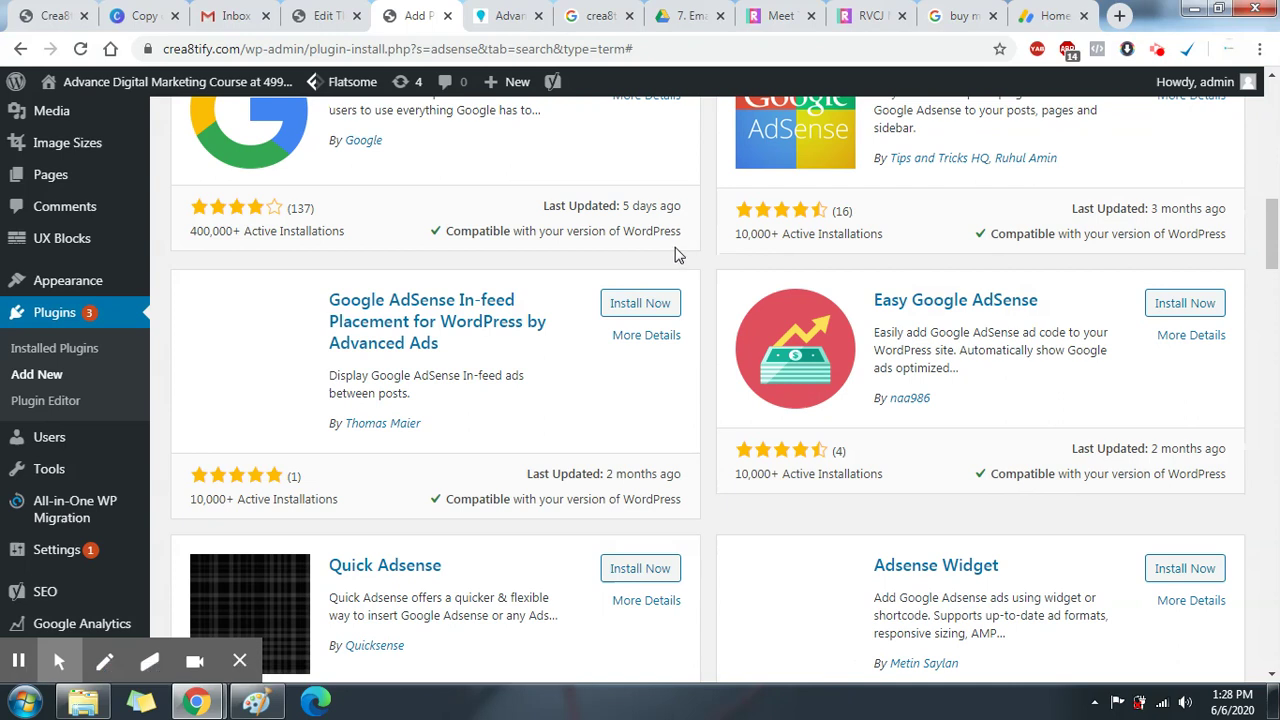
{"action": "left_click", "coordinate": [640, 305]}
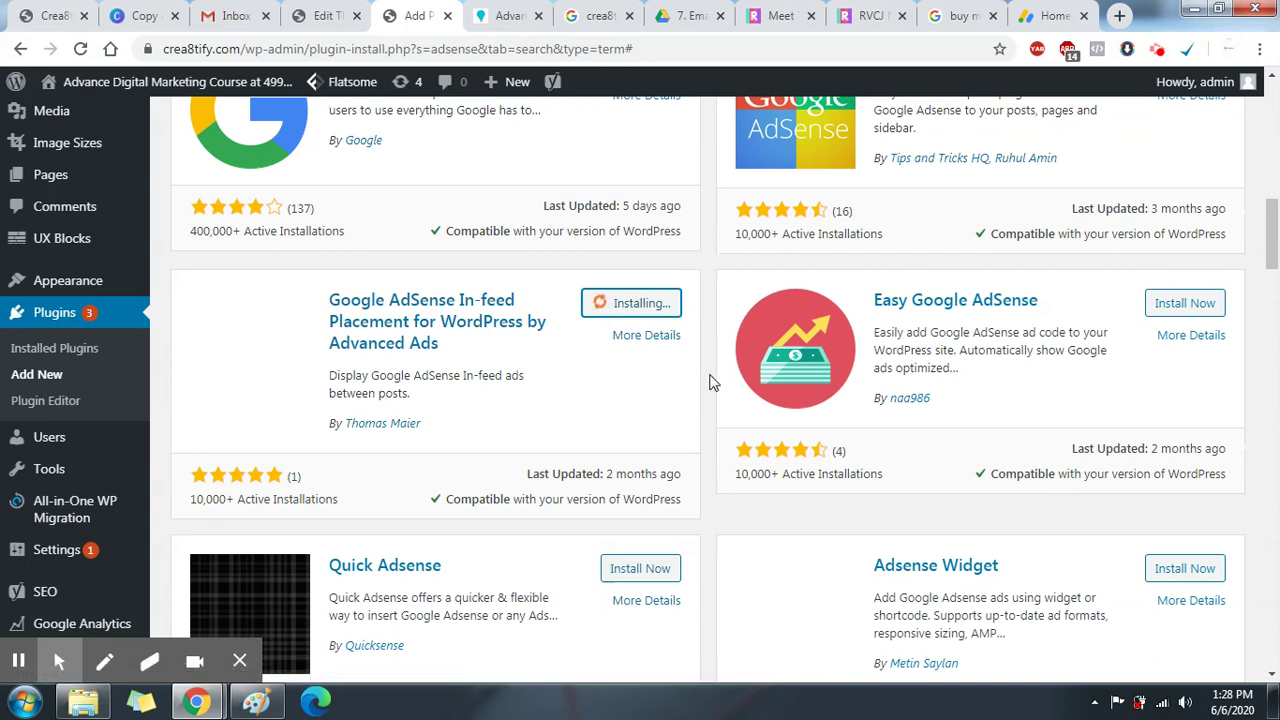
- Activate the Google AdSense In-feed Placement for WordPress plugin
{"action": "scroll", "coordinate": [686, 372], "scroll_direction": "down", "scroll_amount": 4}
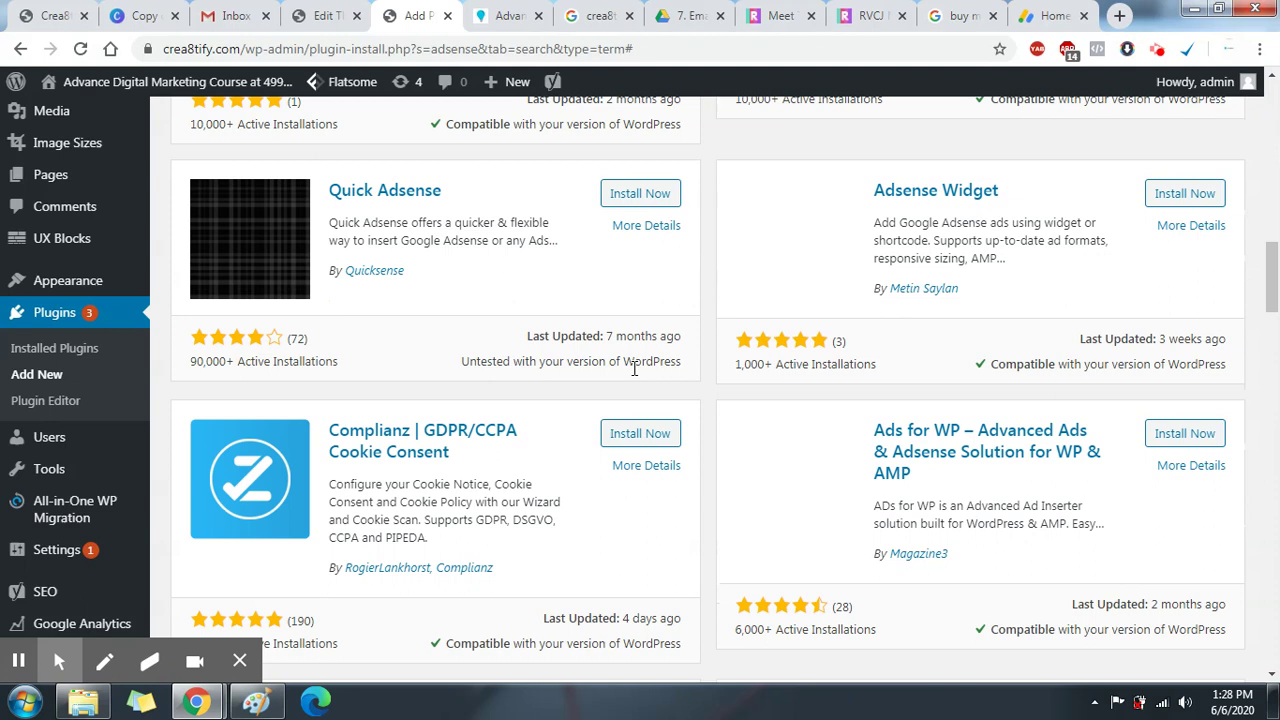
{"action": "scroll", "coordinate": [626, 371], "scroll_direction": "up", "scroll_amount": 5}
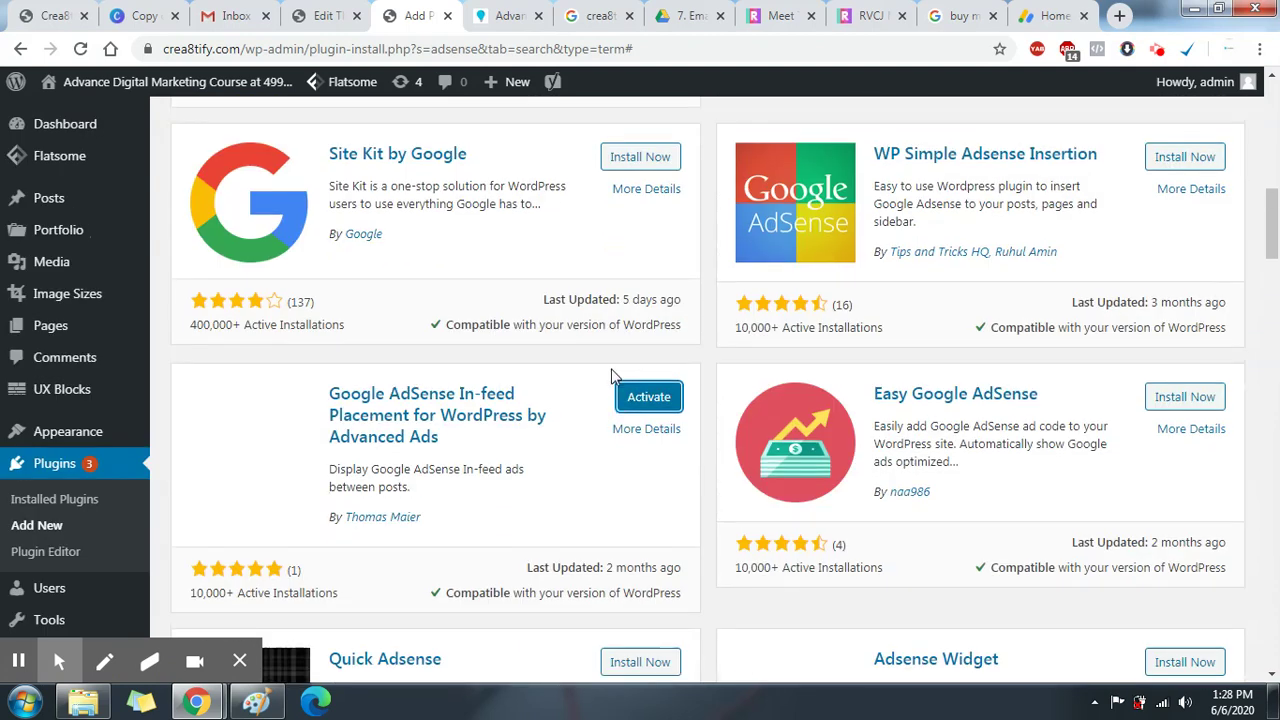
{"action": "scroll", "coordinate": [614, 375], "scroll_direction": "up", "scroll_amount": 1}
{"action": "left_click", "coordinate": [650, 493]}
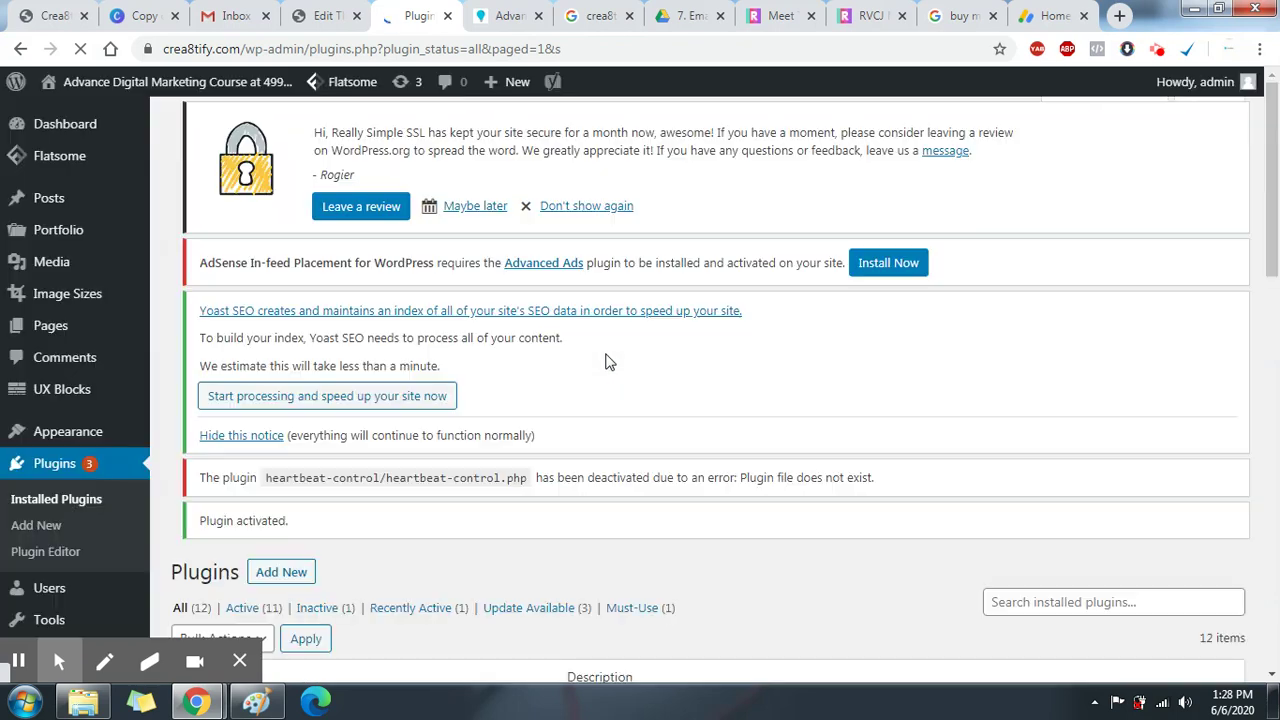
- Install the Advanced Ads plugin required by AdSense In-feed Placement for WordPress
{"action": "scroll", "coordinate": [560, 337], "scroll_direction": "down", "scroll_amount": 5}
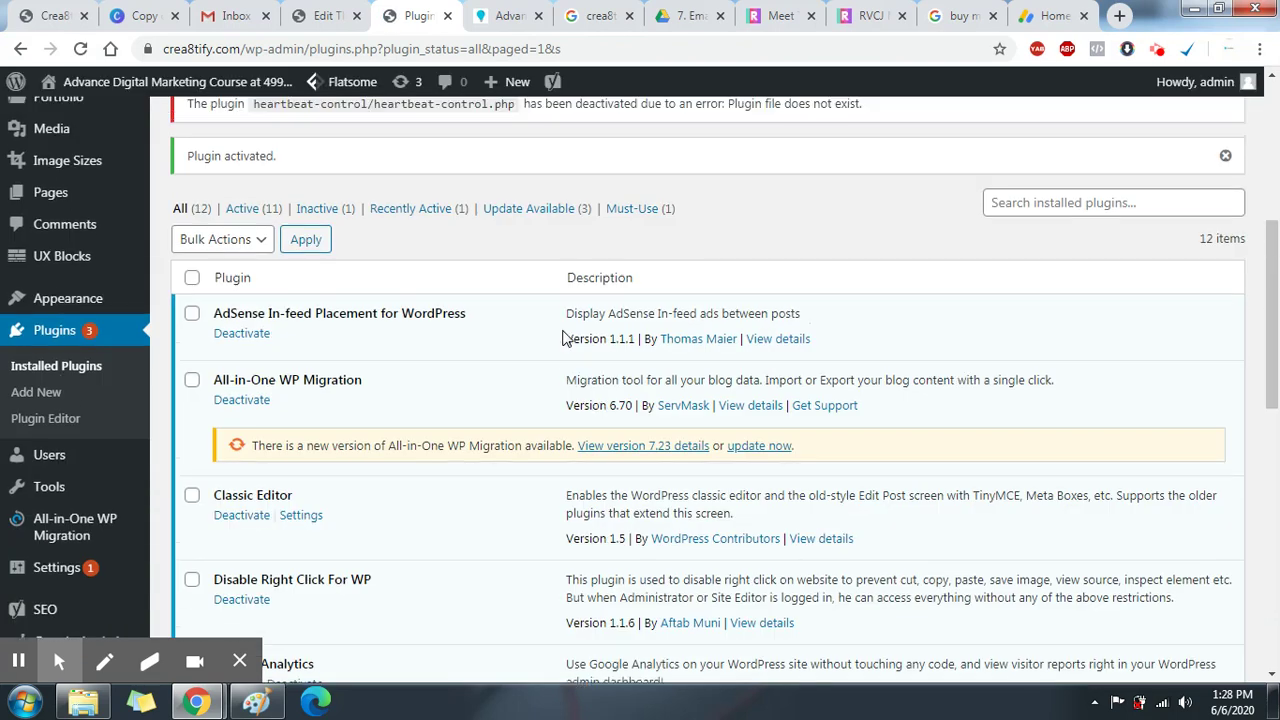
{"action": "scroll", "coordinate": [563, 338], "scroll_direction": "up", "scroll_amount": 5}
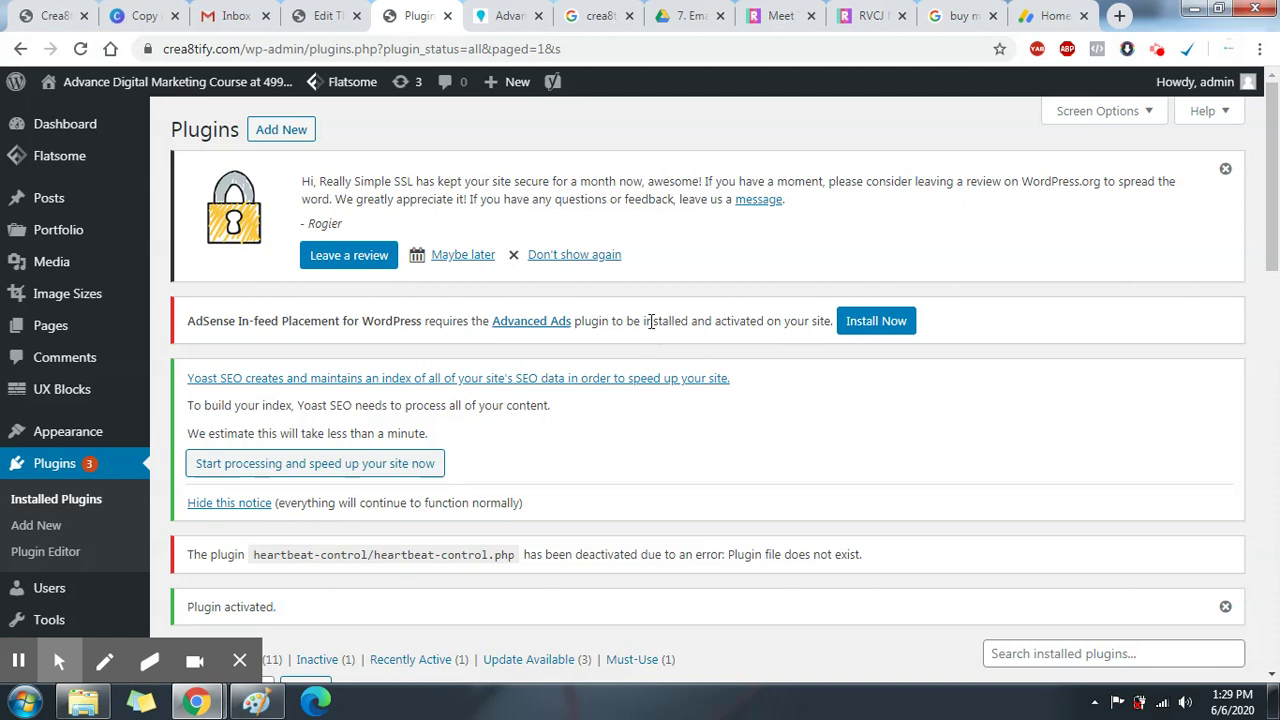
{"action": "scroll", "coordinate": [686, 343], "scroll_direction": "down", "scroll_amount": 5}
{"action": "scroll", "coordinate": [806, 286], "scroll_direction": "up", "scroll_amount": 4}
{"action": "left_click", "coordinate": [890, 236]}
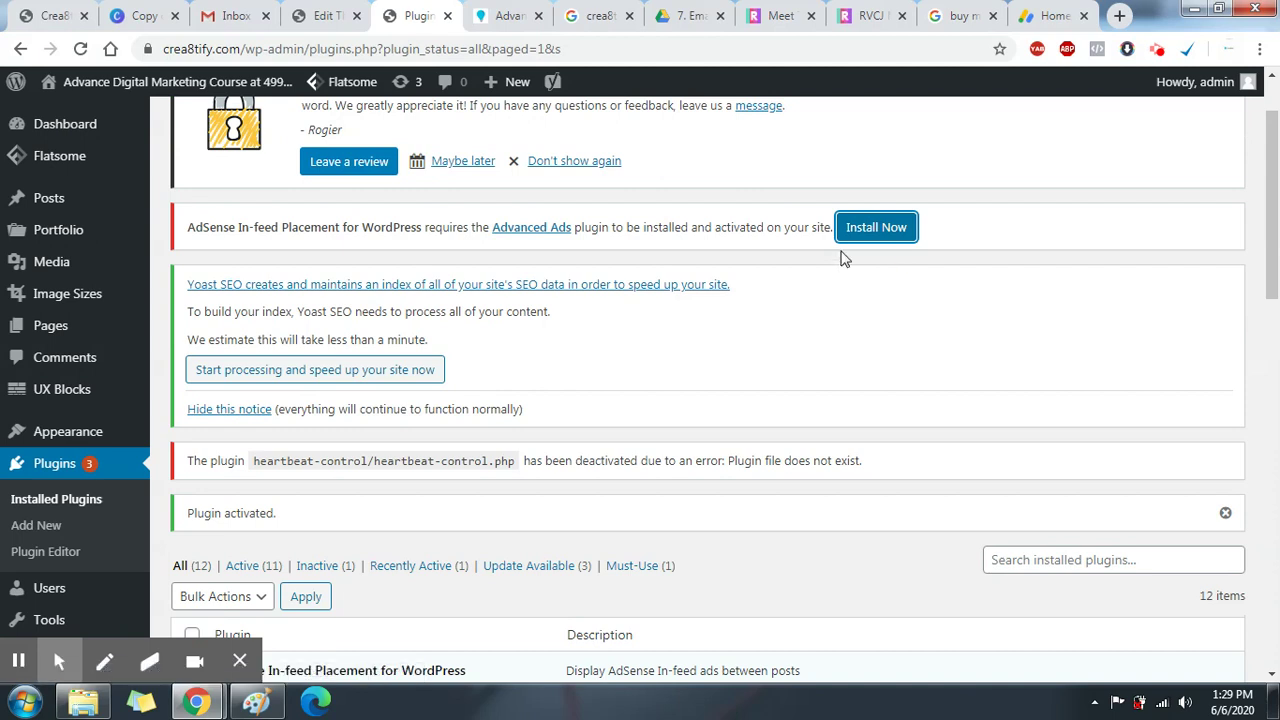
{"action": "left_click", "coordinate": [858, 234]}
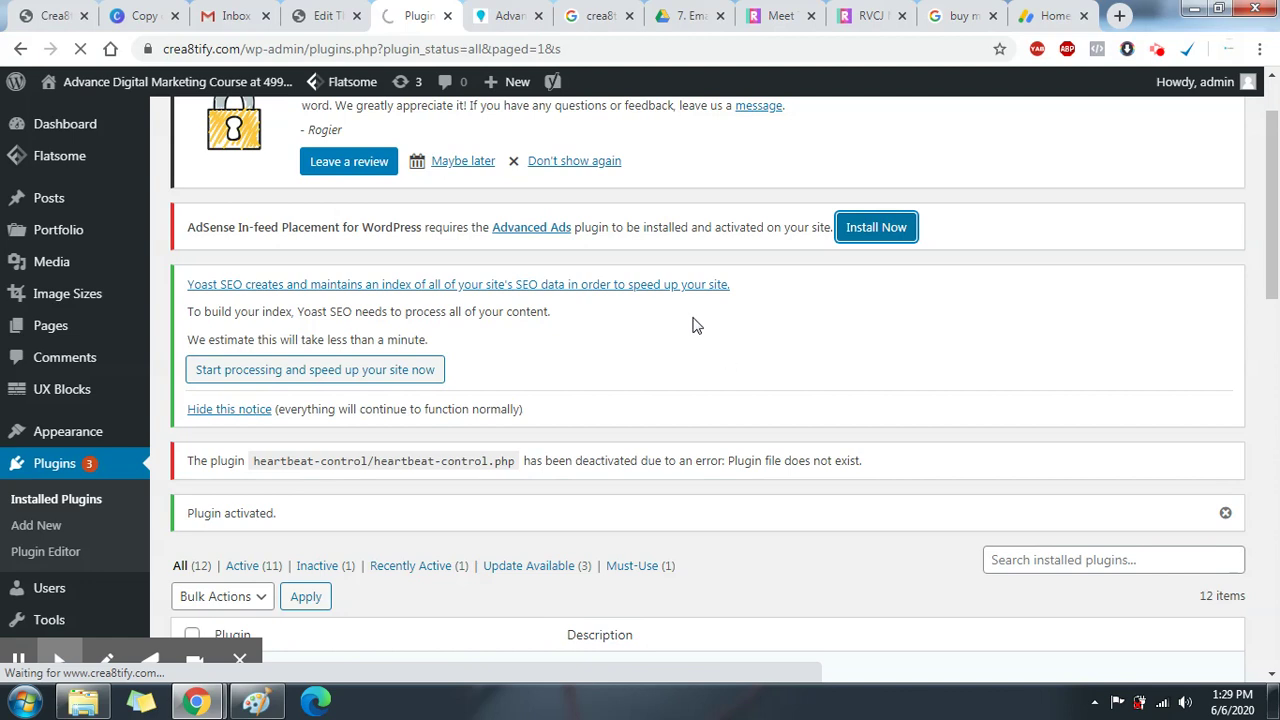
- Examine where ads are placed within and beside the RVCJ article about the viral artwork
{"action": "left_click", "coordinate": [757, 12]}
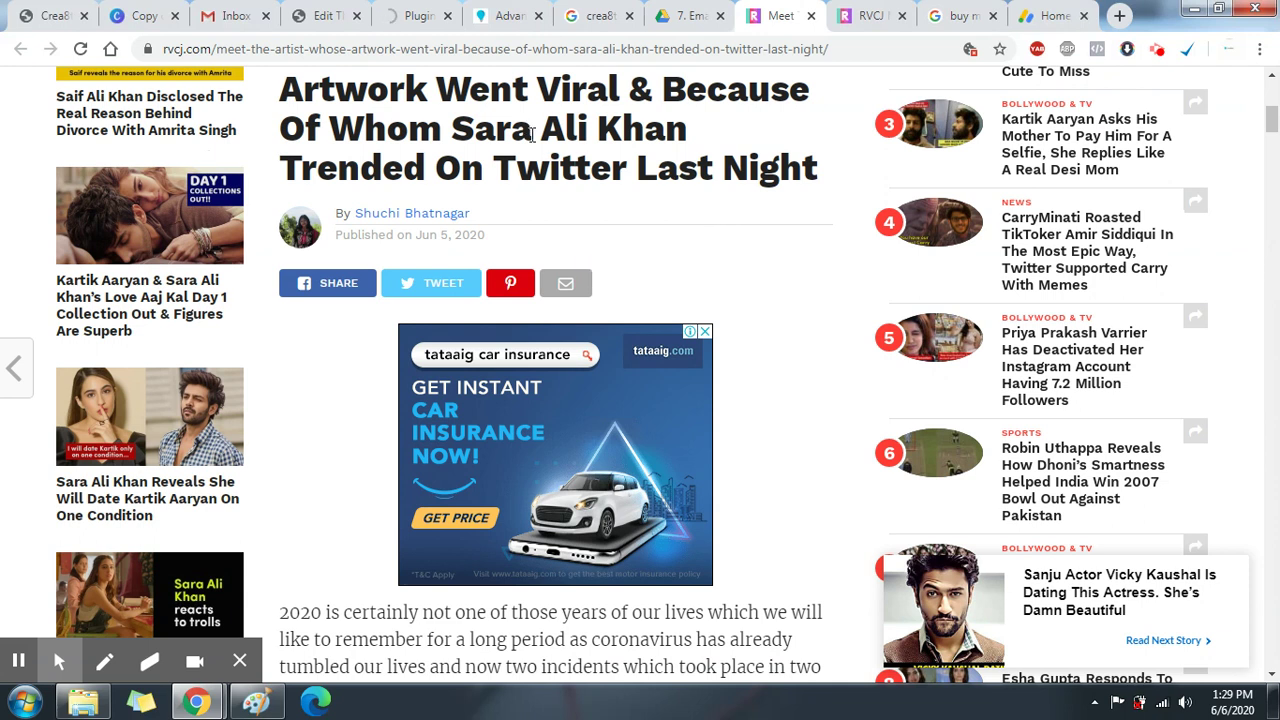
{"action": "scroll", "coordinate": [525, 200], "scroll_direction": "down", "scroll_amount": 10}
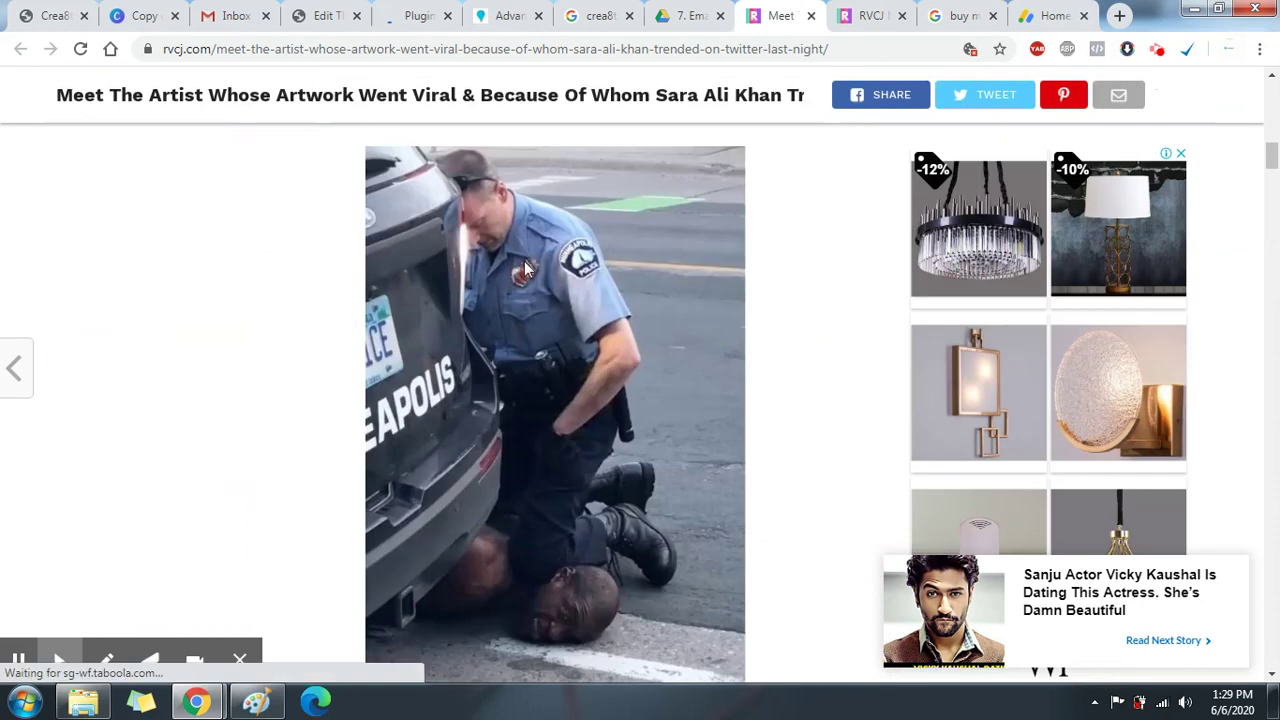
{"action": "scroll", "coordinate": [530, 265], "scroll_direction": "down", "scroll_amount": 10}
{"action": "mouse_move", "coordinate": [1270, 215]}
{"action": "left_mouse_down"}
{"action": "mouse_move", "coordinate": [1266, 517]}
{"action": "mouse_move", "coordinate": [1252, 95]}
{"action": "left_mouse_up"}
{"action": "scroll", "coordinate": [740, 410], "scroll_direction": "down", "scroll_amount": 3}
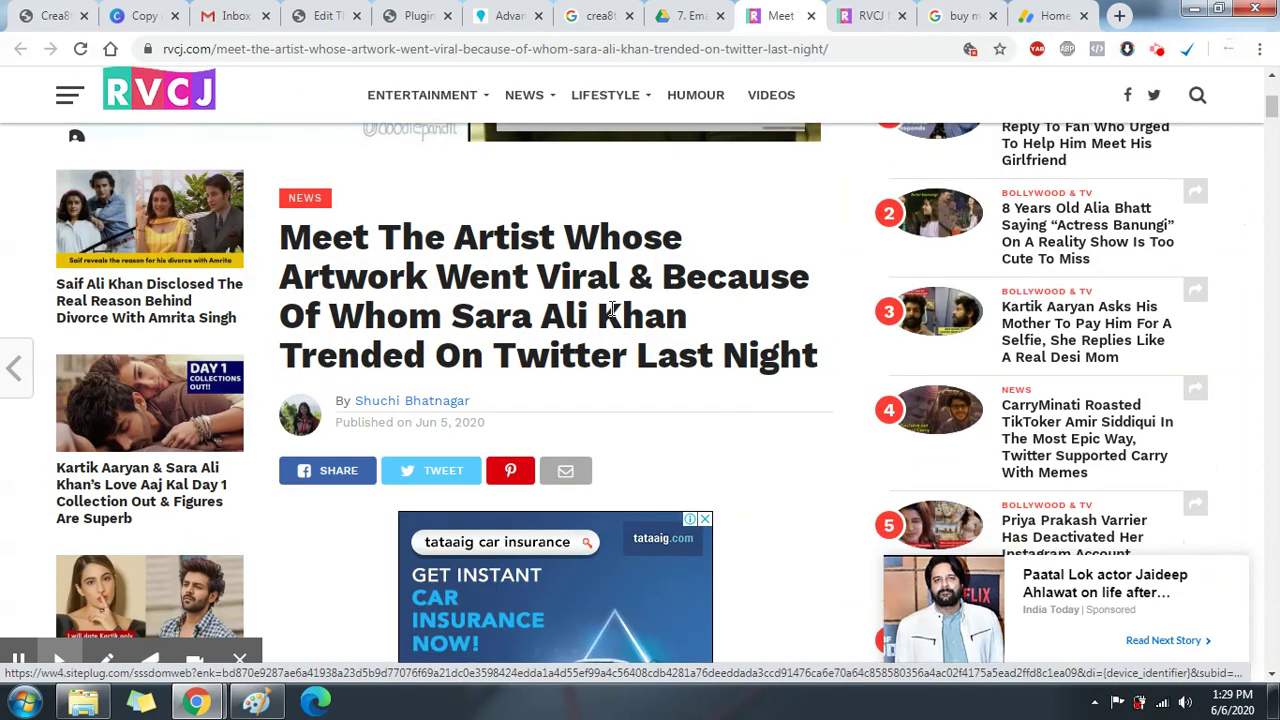
- Return to the plugin installation page and activate the Advanced Ads – Ad Manager & AdSense plugin
{"action": "left_click", "coordinate": [330, 15]}
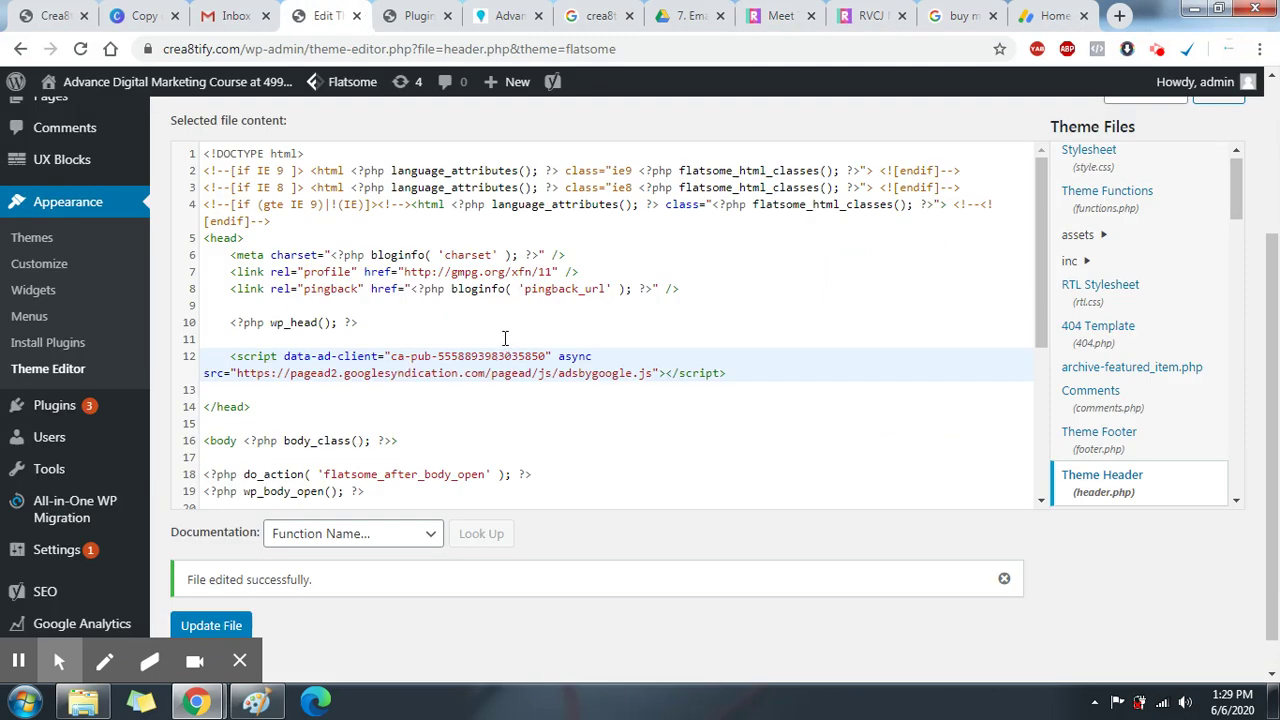
{"action": "left_click", "coordinate": [500, 13]}
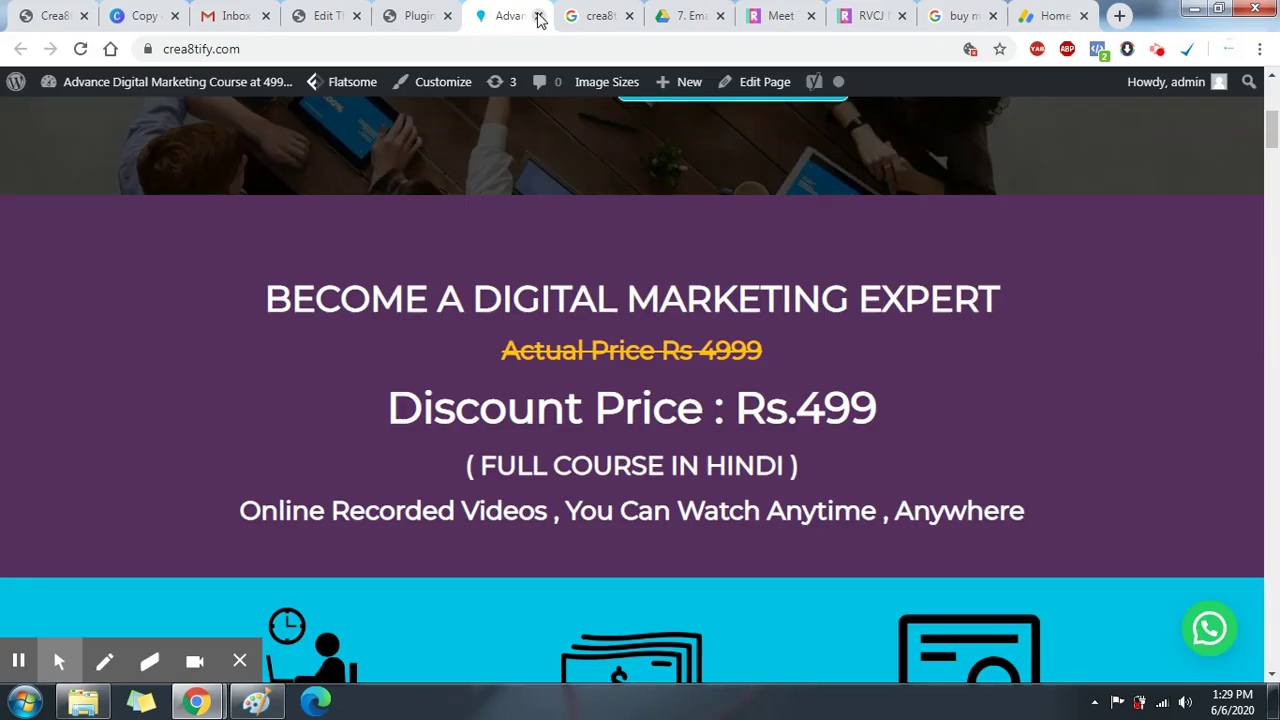
{"action": "left_click", "coordinate": [418, 15]}
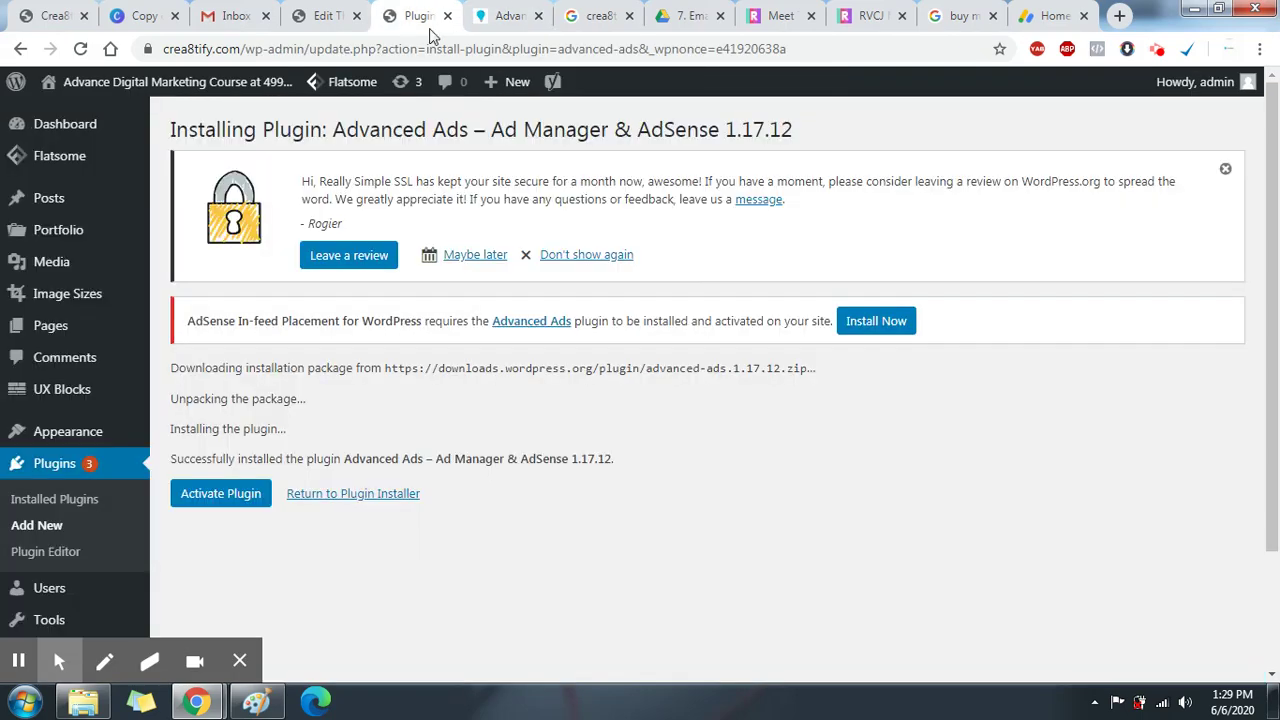
{"action": "left_click", "coordinate": [250, 493]}
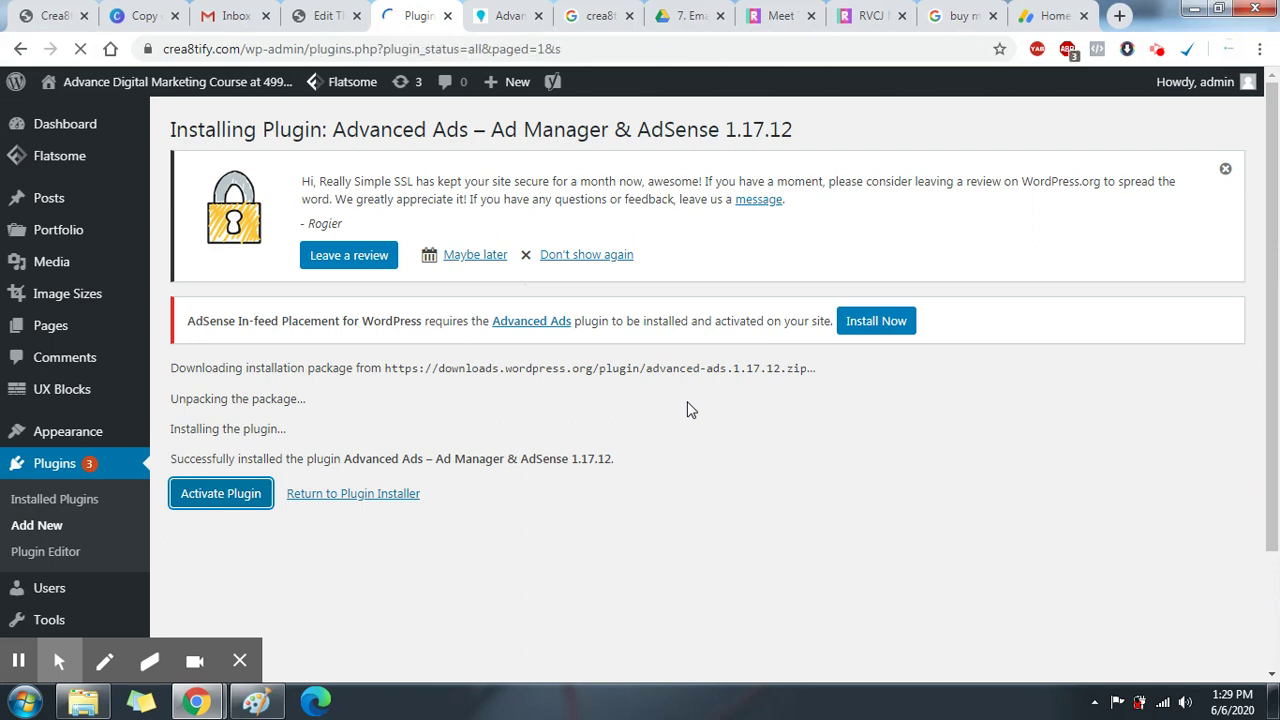
- Start creating the first ad from the Advanced Ads welcome notice on the installed plugins page
{"action": "scroll", "coordinate": [700, 410], "scroll_direction": "down", "scroll_amount": 3}
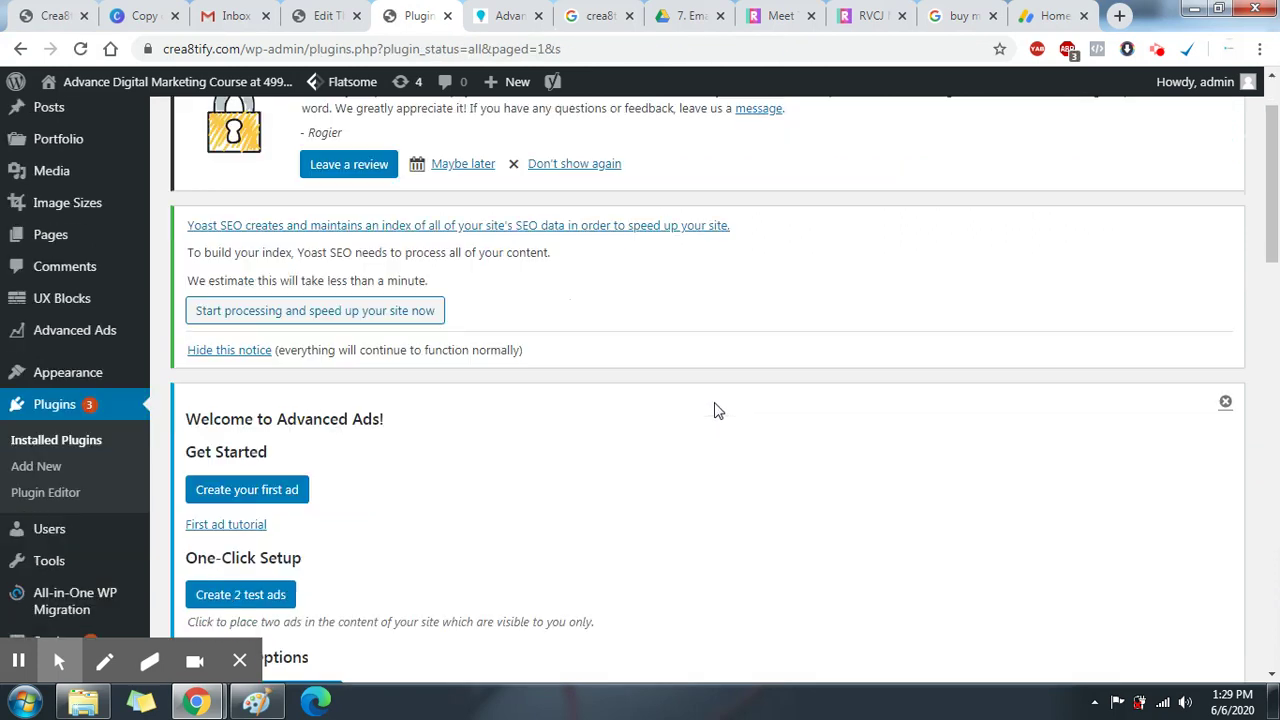
{"action": "scroll", "coordinate": [722, 430], "scroll_direction": "down", "scroll_amount": 2}
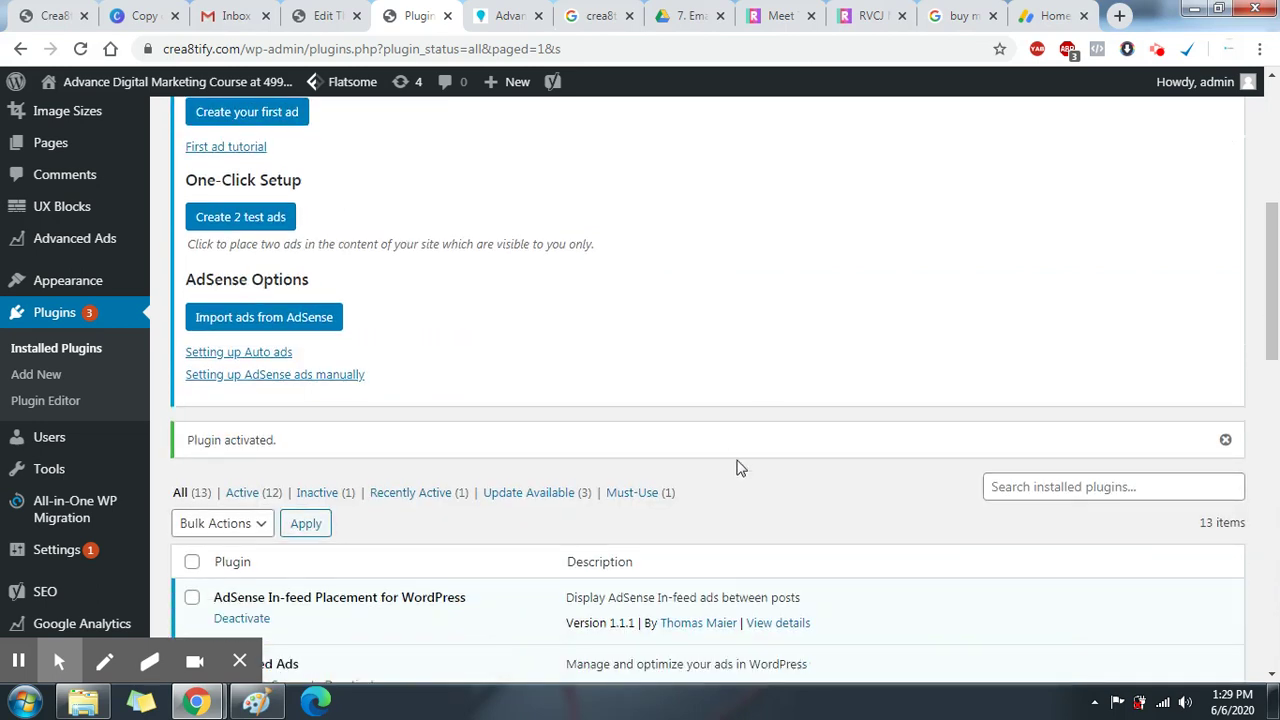
{"action": "scroll", "coordinate": [763, 417], "scroll_direction": "down", "scroll_amount": 5}
{"action": "scroll", "coordinate": [765, 418], "scroll_direction": "up", "scroll_amount": 6}
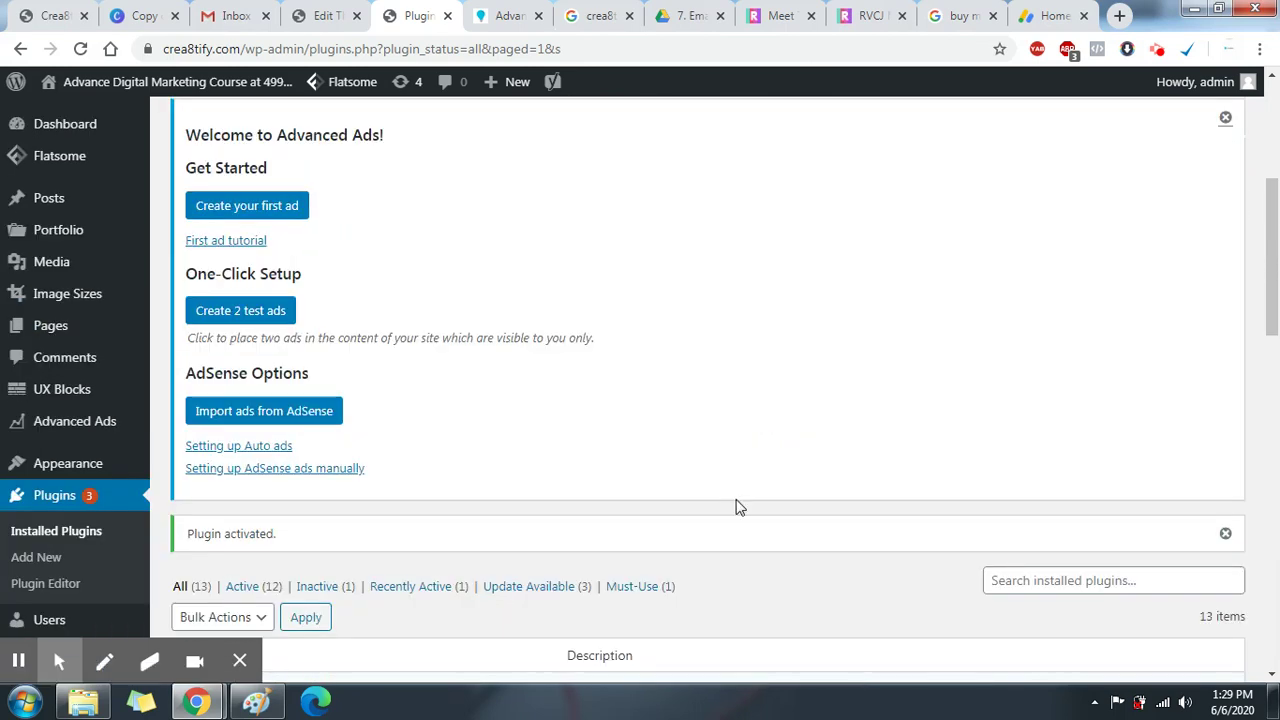
{"action": "scroll", "coordinate": [481, 371], "scroll_direction": "up", "scroll_amount": 1}
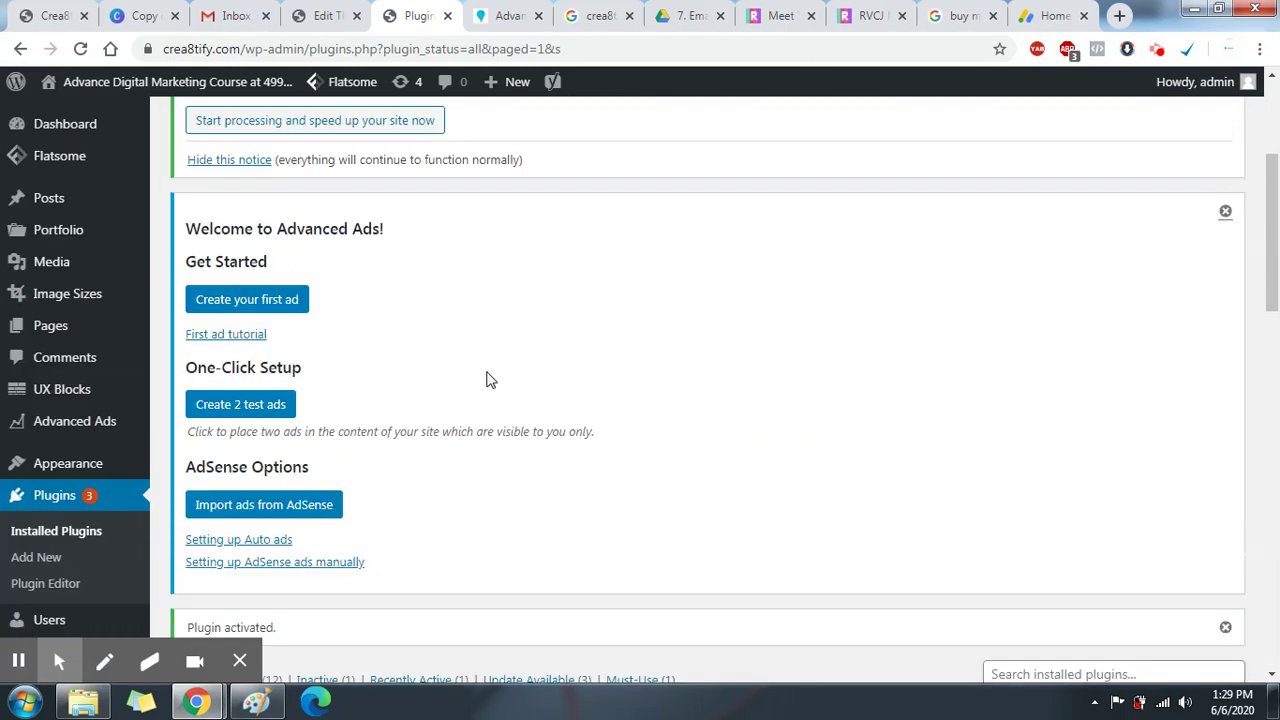
{"action": "left_click", "coordinate": [237, 301]}
- Examine the new ad form's type, parameters, layout, display condition and visitor condition settings
{"action": "scroll", "coordinate": [243, 309], "scroll_direction": "down", "scroll_amount": 4}
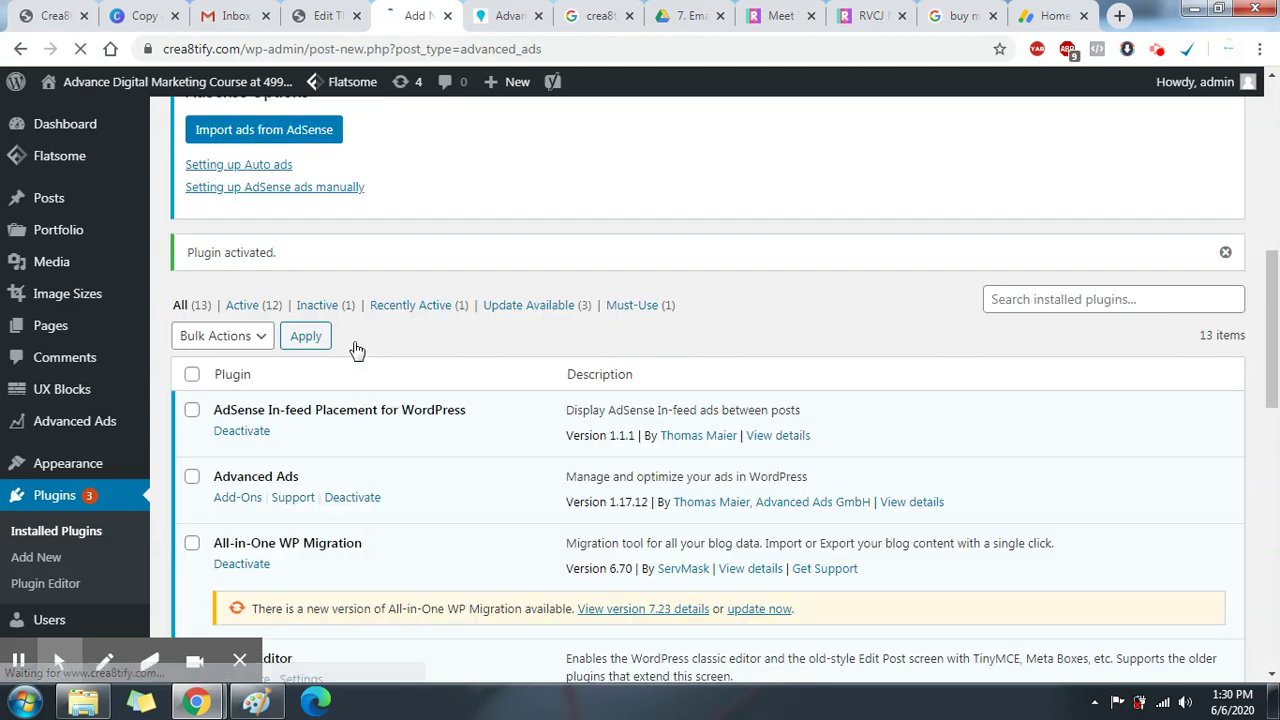
{"action": "scroll", "coordinate": [366, 334], "scroll_direction": "down", "scroll_amount": 5}
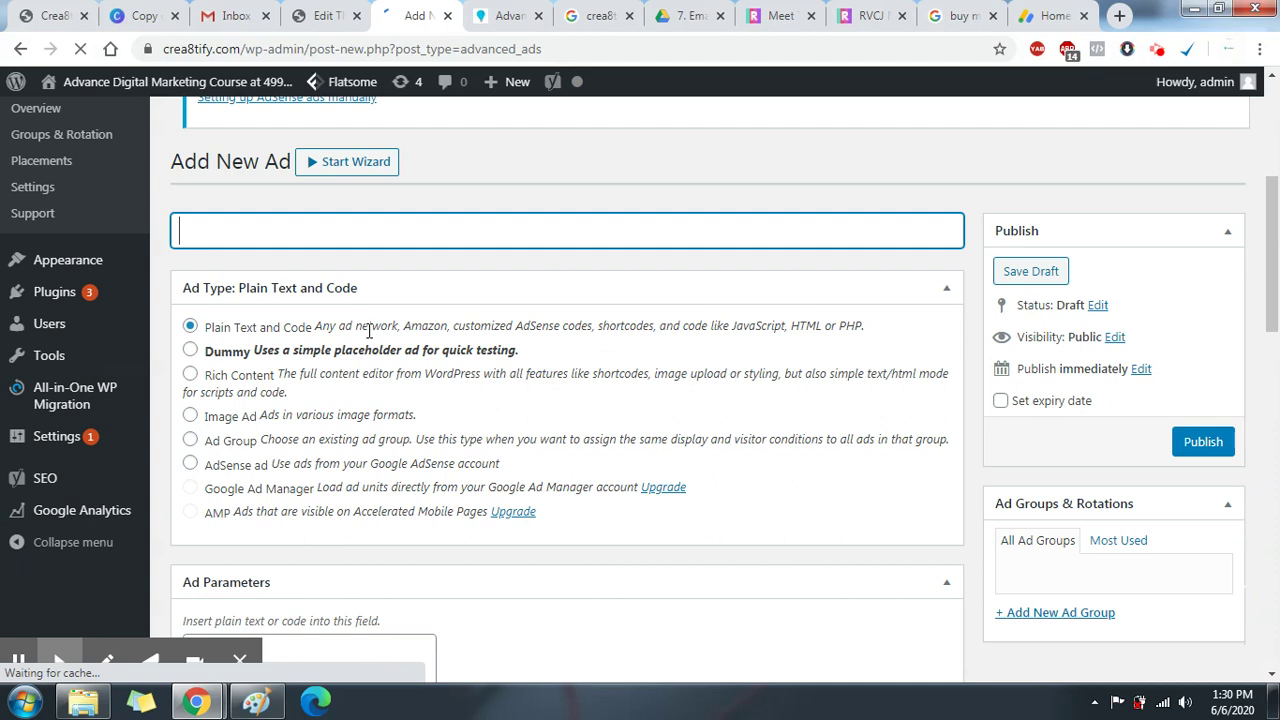
{"action": "scroll", "coordinate": [368, 330], "scroll_direction": "down", "scroll_amount": 4}
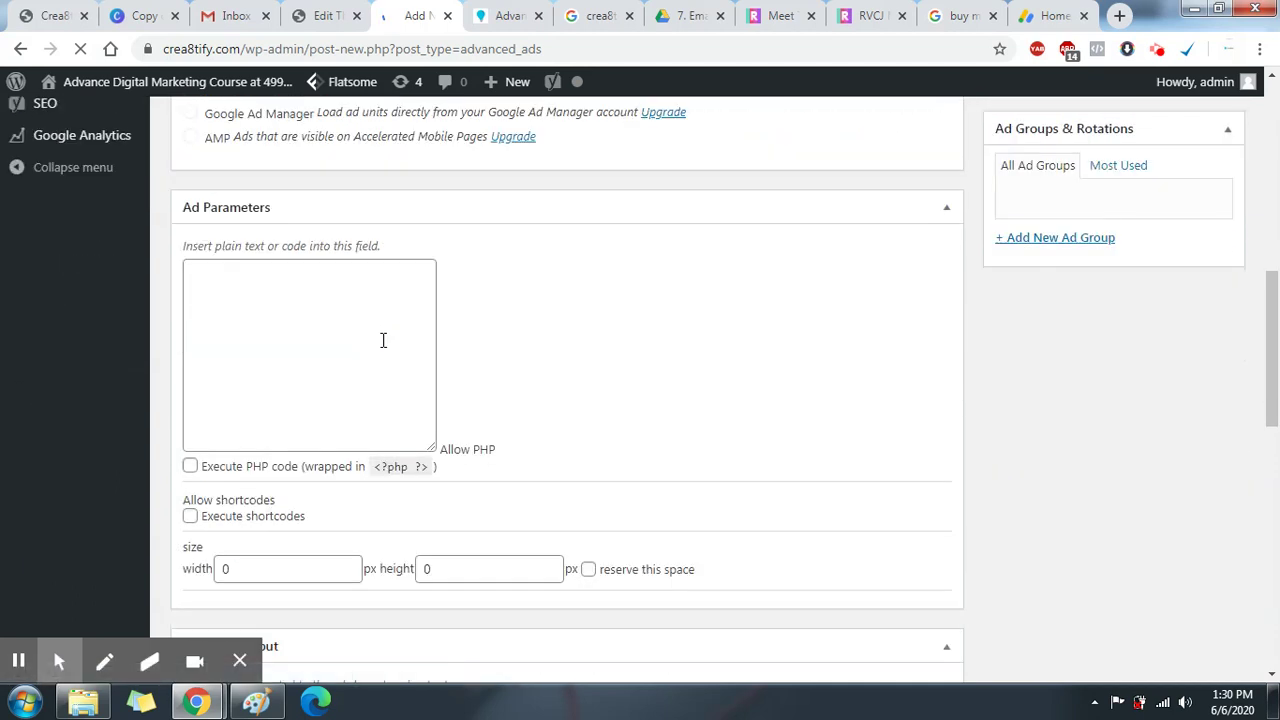
{"action": "scroll", "coordinate": [390, 338], "scroll_direction": "down", "scroll_amount": 7}
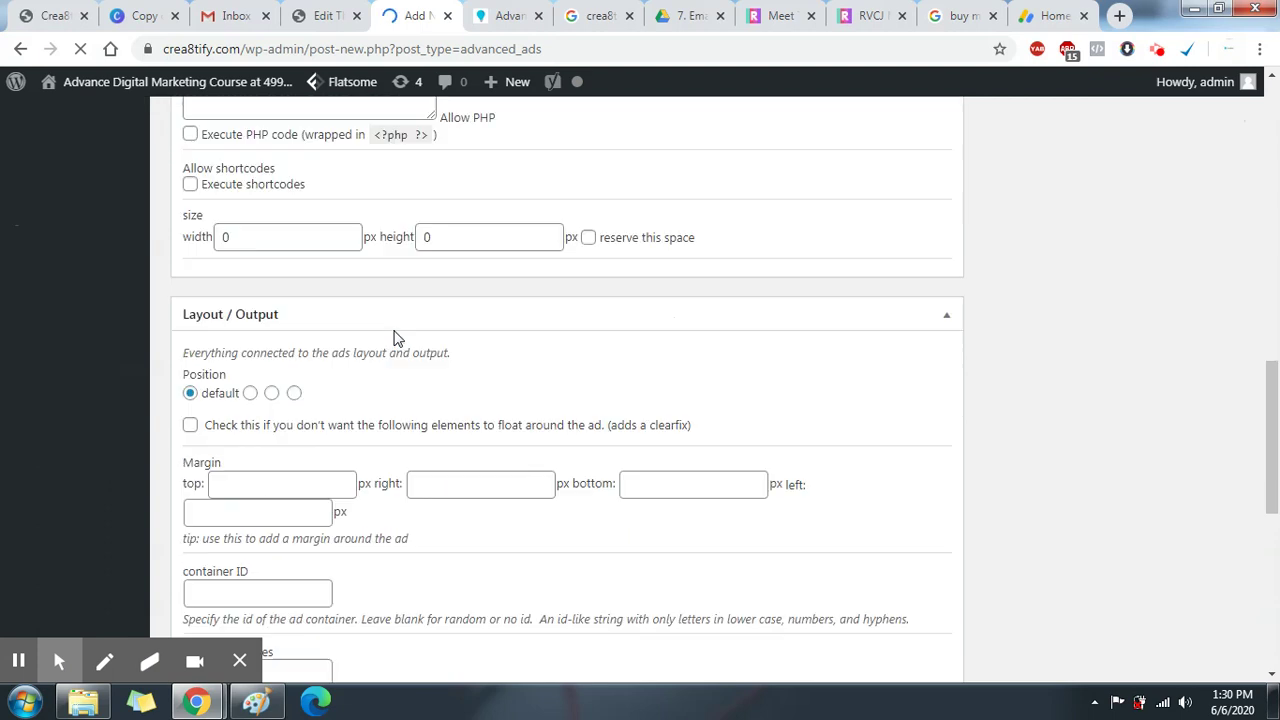
{"action": "scroll", "coordinate": [394, 338], "scroll_direction": "down", "scroll_amount": 6}
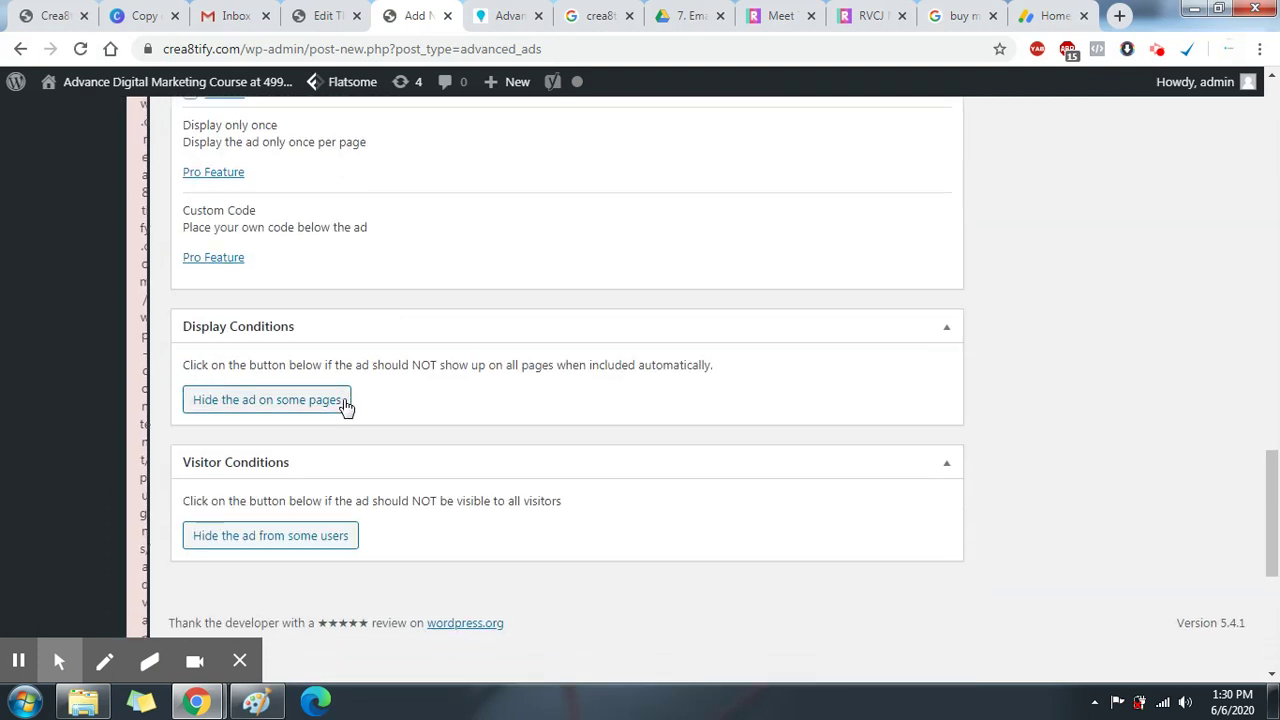
{"action": "scroll", "coordinate": [383, 369], "scroll_direction": "down", "scroll_amount": 2}
{"action": "scroll", "coordinate": [400, 340], "scroll_direction": "up", "scroll_amount": 10}
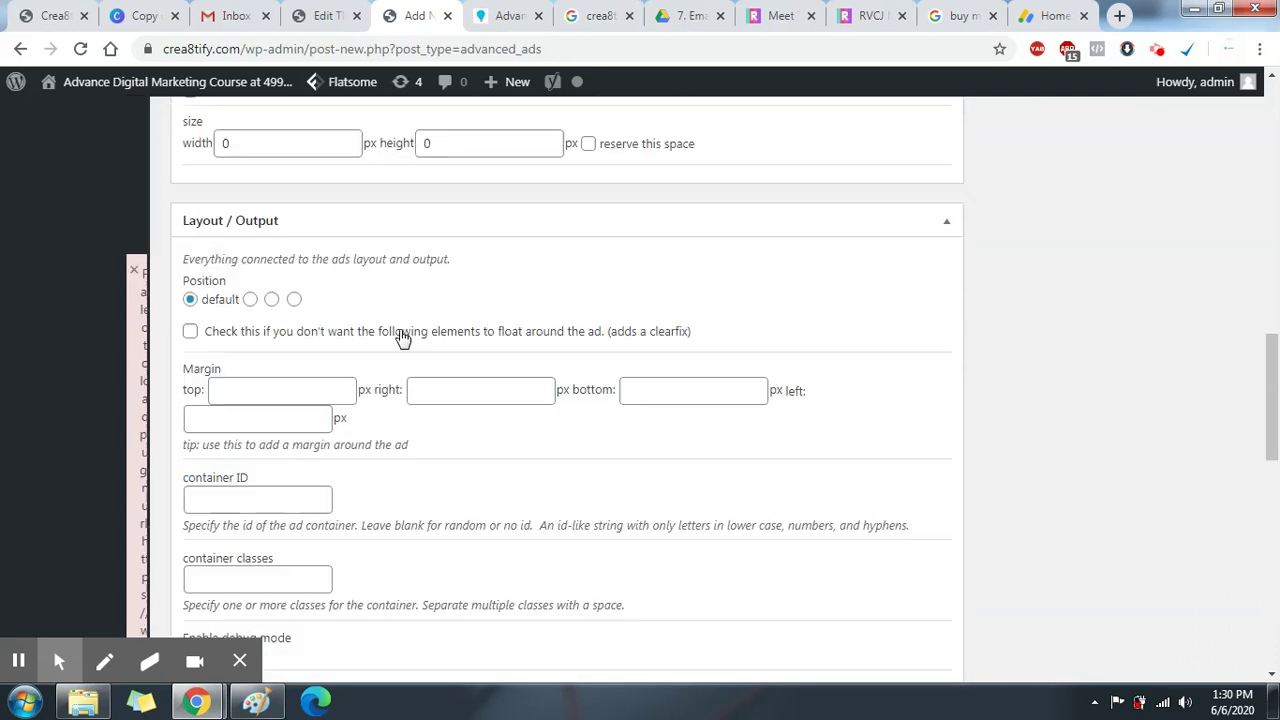
{"action": "scroll", "coordinate": [403, 339], "scroll_direction": "up", "scroll_amount": 5}
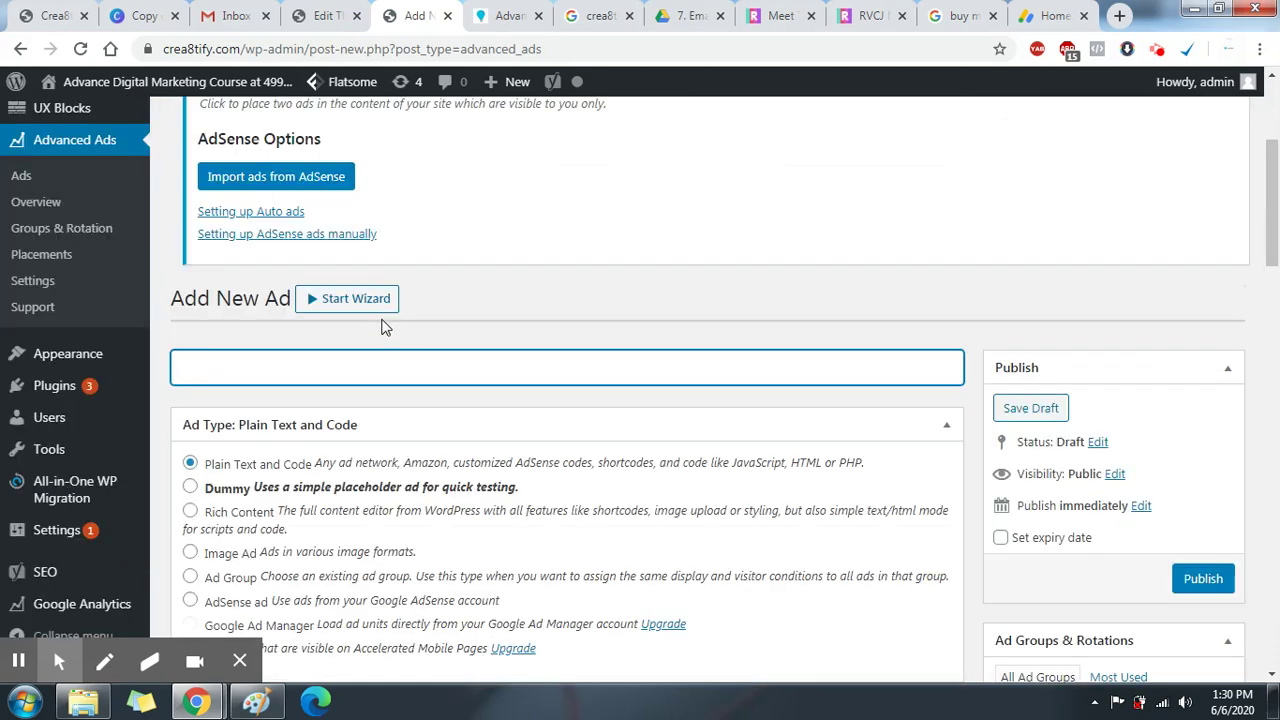
- Title the new ad "New Ads" and choose Dummy as its ad type
{"action": "type", "text": "New Ads"}
{"action": "scroll", "coordinate": [400, 330], "scroll_direction": "down", "scroll_amount": 3}
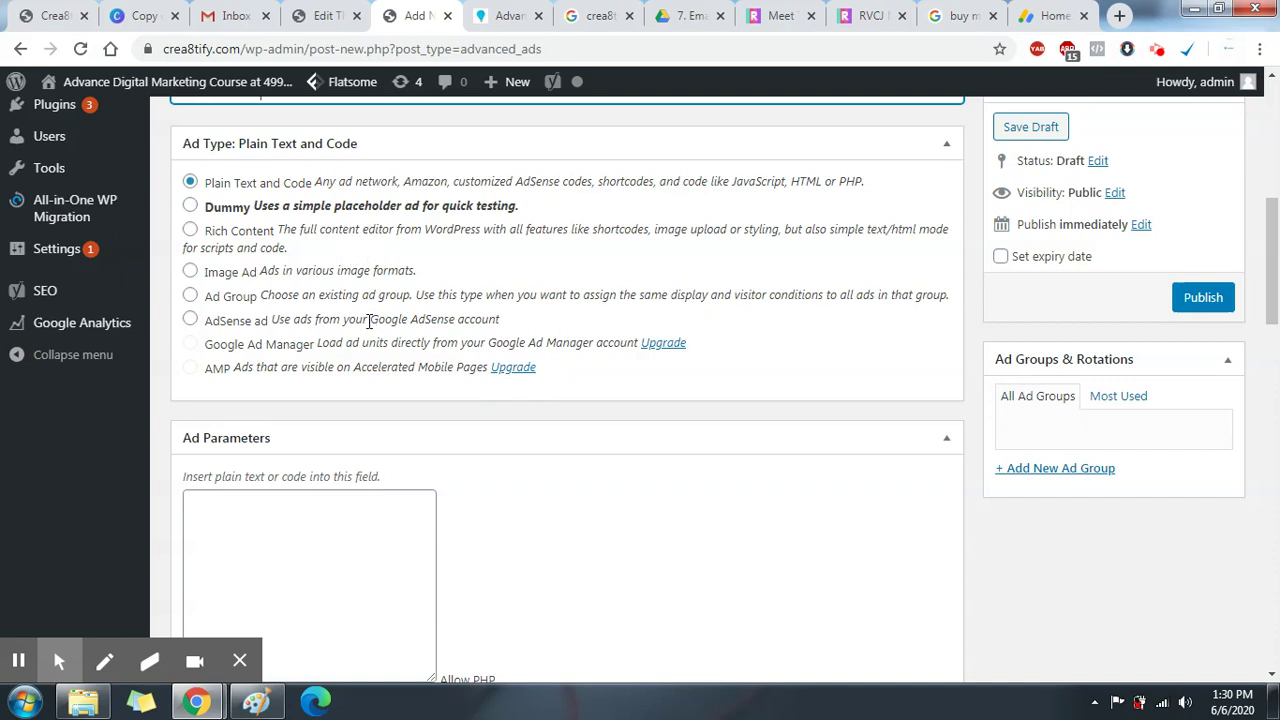
{"action": "left_click", "coordinate": [190, 205]}
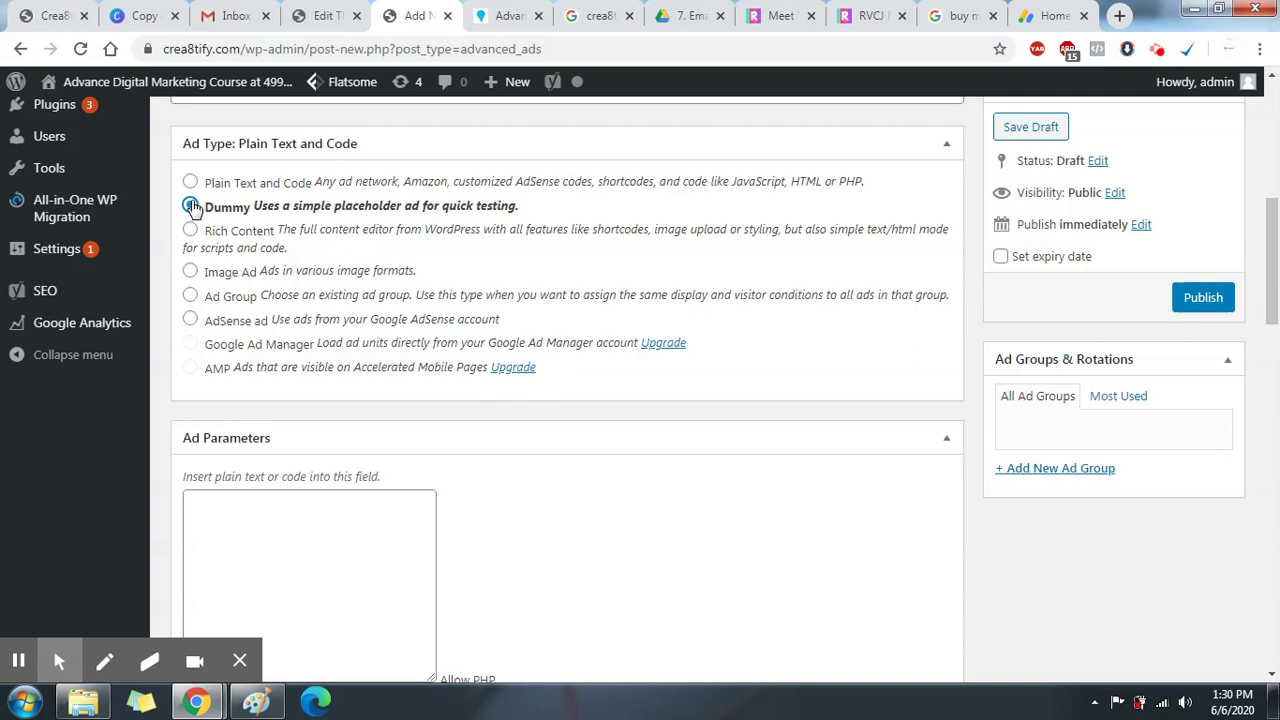
{"action": "scroll", "coordinate": [285, 257], "scroll_direction": "down", "scroll_amount": 2}
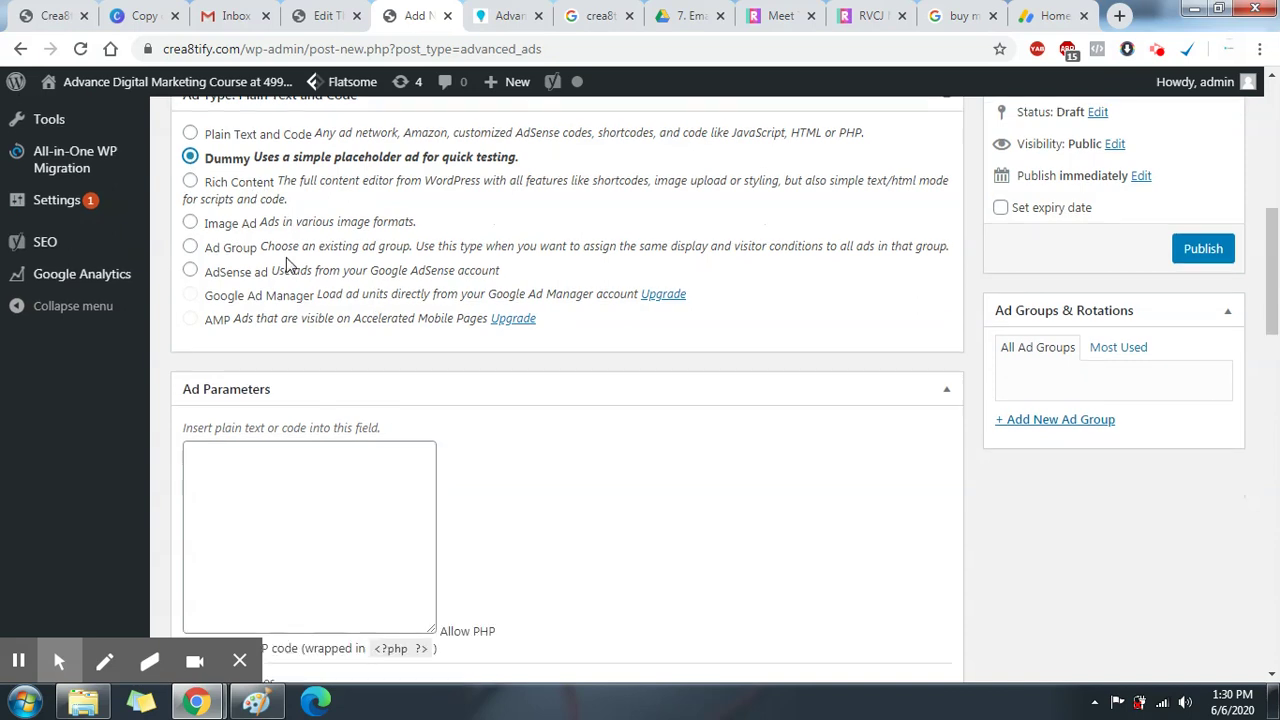
- Copy the AdSense script from the theme's header.php and paste it into the new ad's code parameters
{"action": "left_click", "coordinate": [301, 324]}
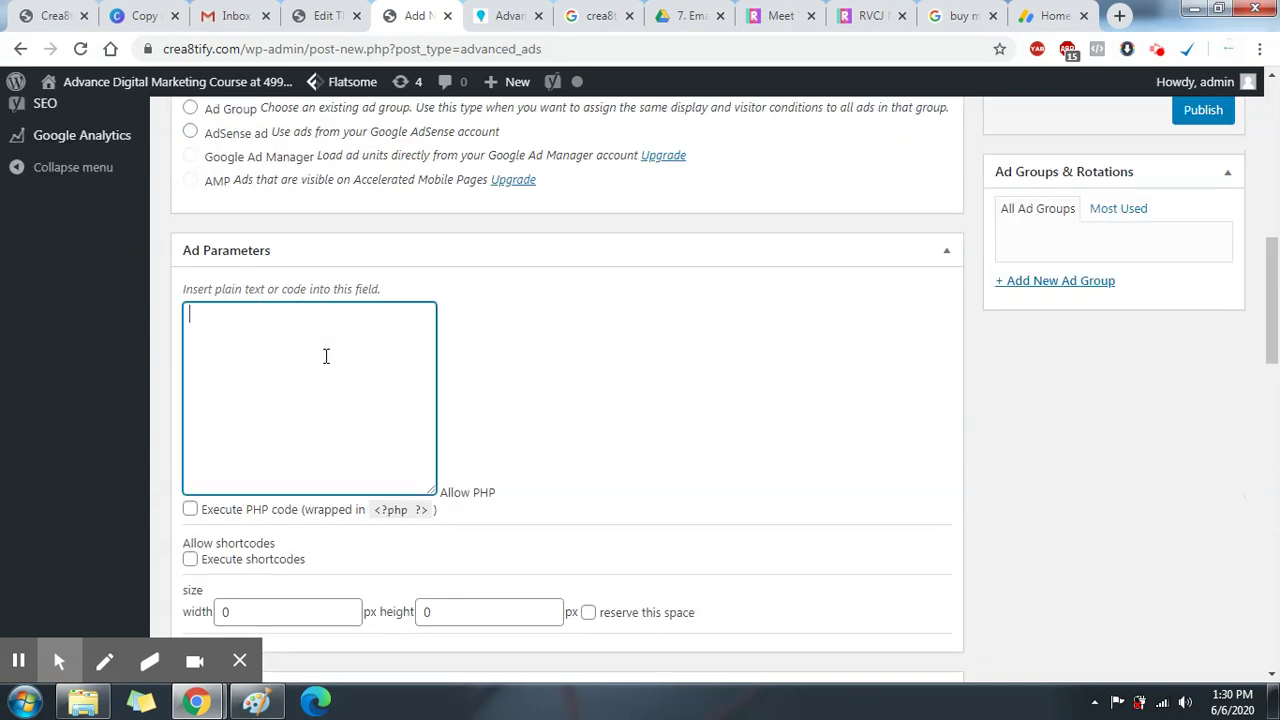
{"action": "left_click", "coordinate": [322, 15]}
{"action": "left_click", "coordinate": [1068, 10]}
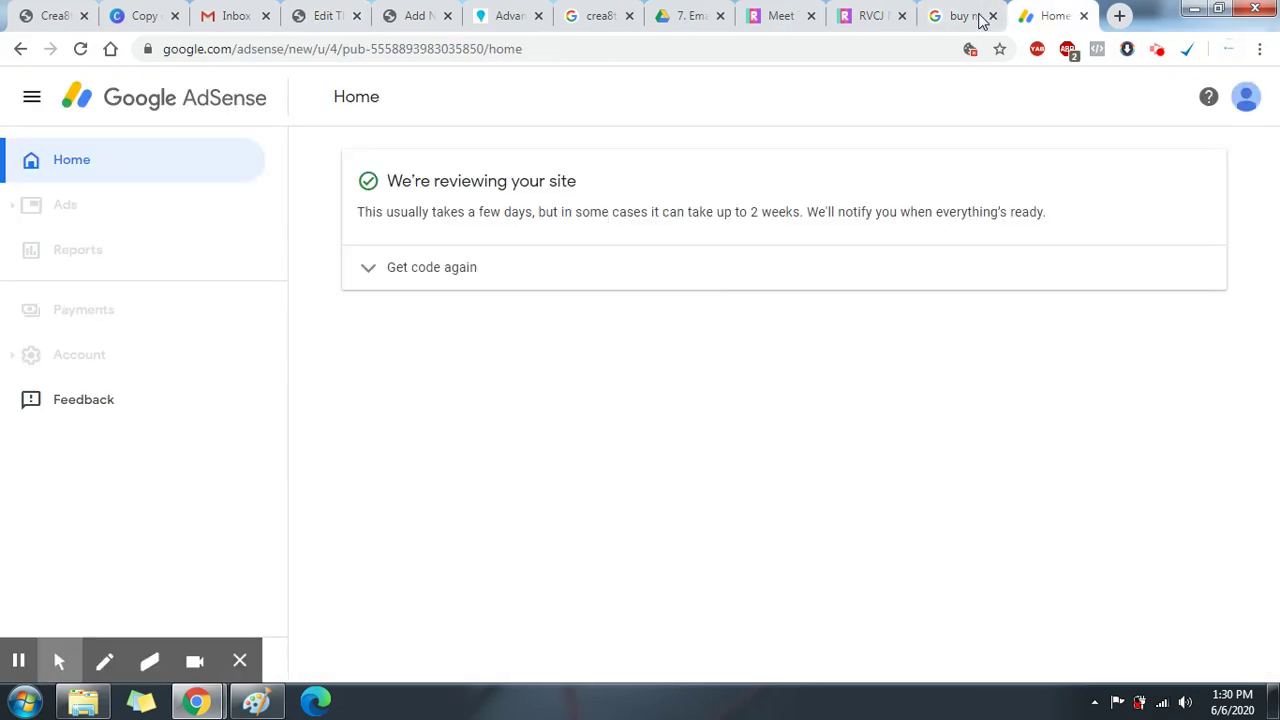
{"action": "left_click", "coordinate": [312, 14]}
{"action": "left_click", "coordinate": [433, 372]}
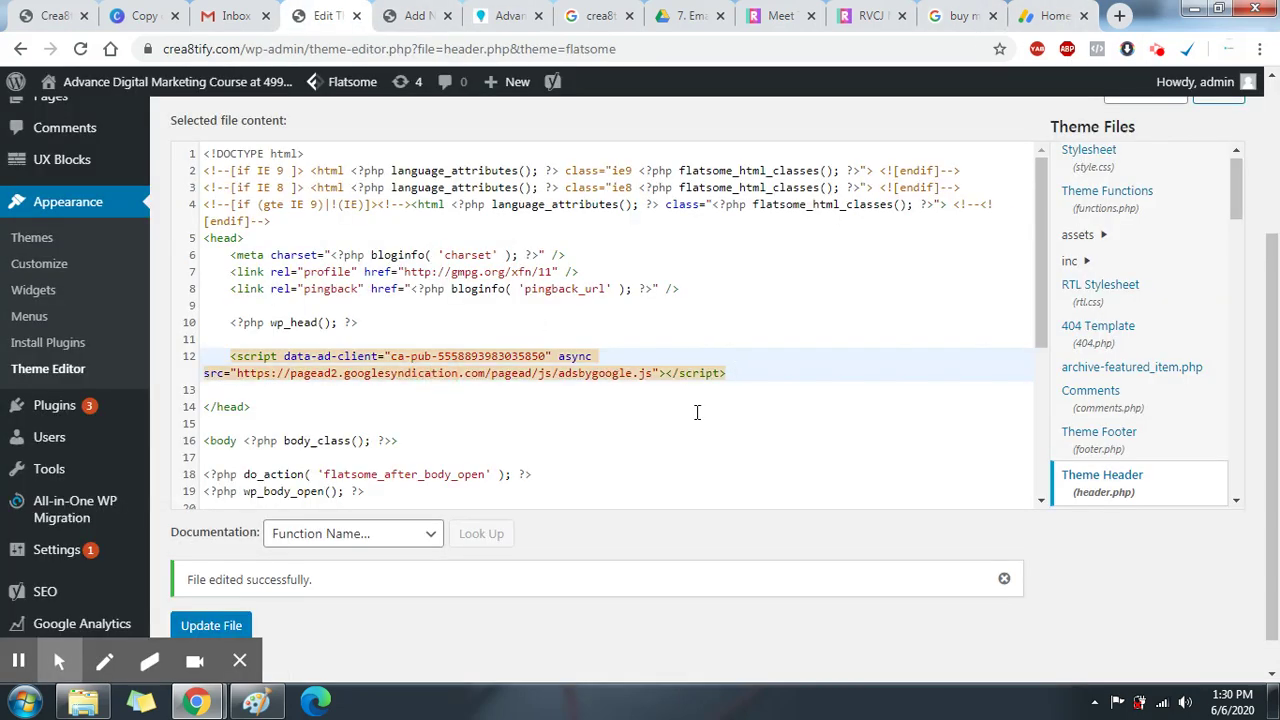
{"action": "left_click_drag", "start_coordinate": [730, 373], "coordinate": [200, 358]}
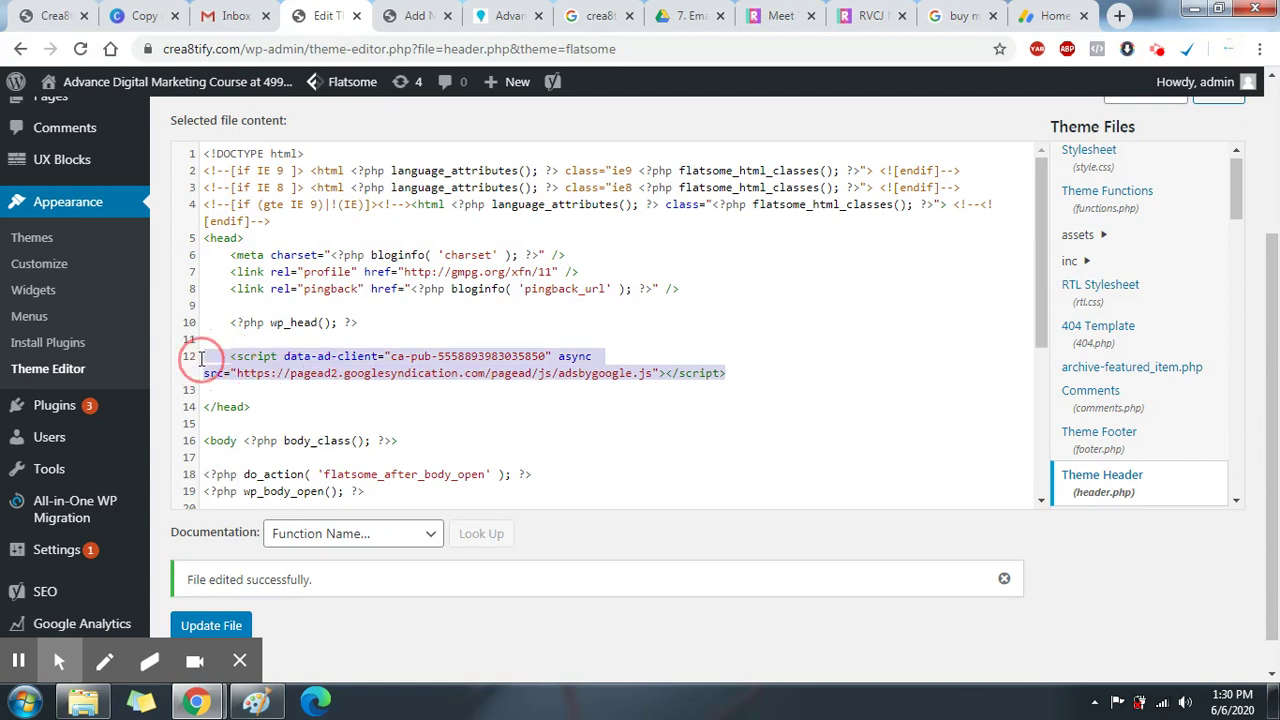
{"action": "key", "text": "ctrl+c"}
{"action": "left_click", "coordinate": [415, 15]}
{"action": "left_click", "coordinate": [297, 303]}
{"action": "key", "text": "ctrl+v"}
{"action": "left_click", "coordinate": [299, 389]}
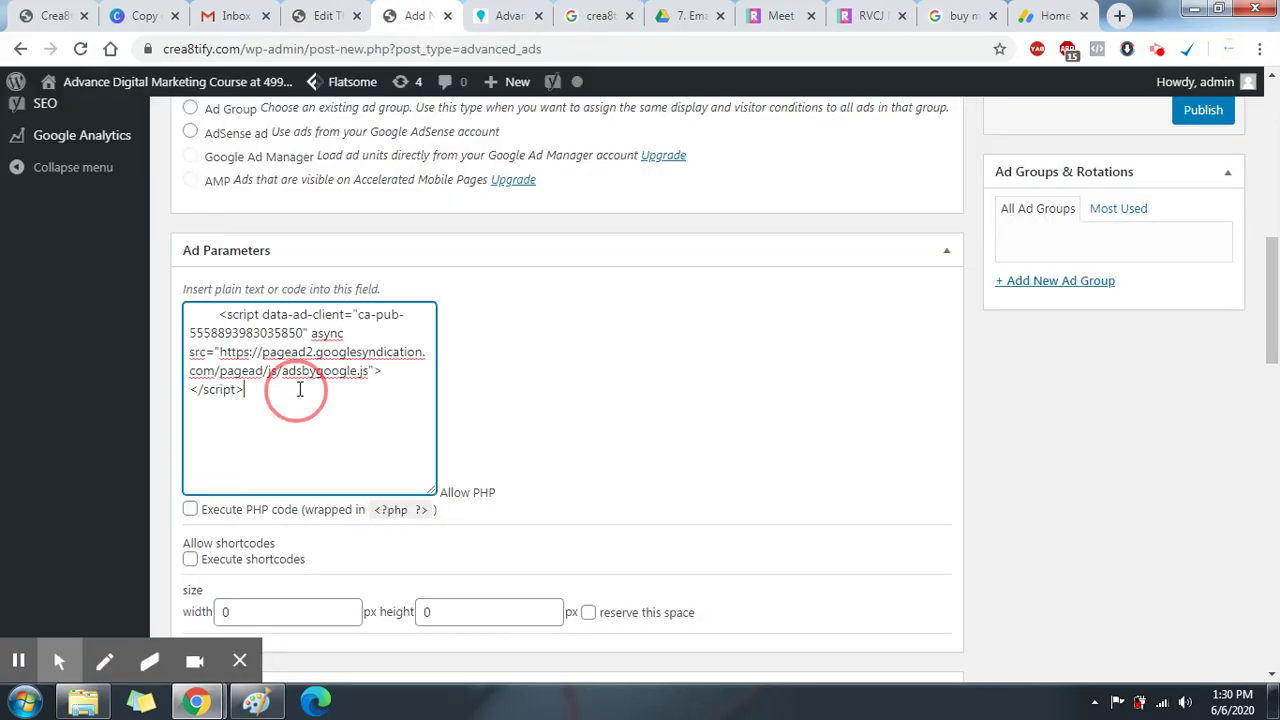
- Try to set display conditions that hide the new ad on some pages
{"action": "scroll", "coordinate": [645, 333], "scroll_direction": "down", "scroll_amount": 1}
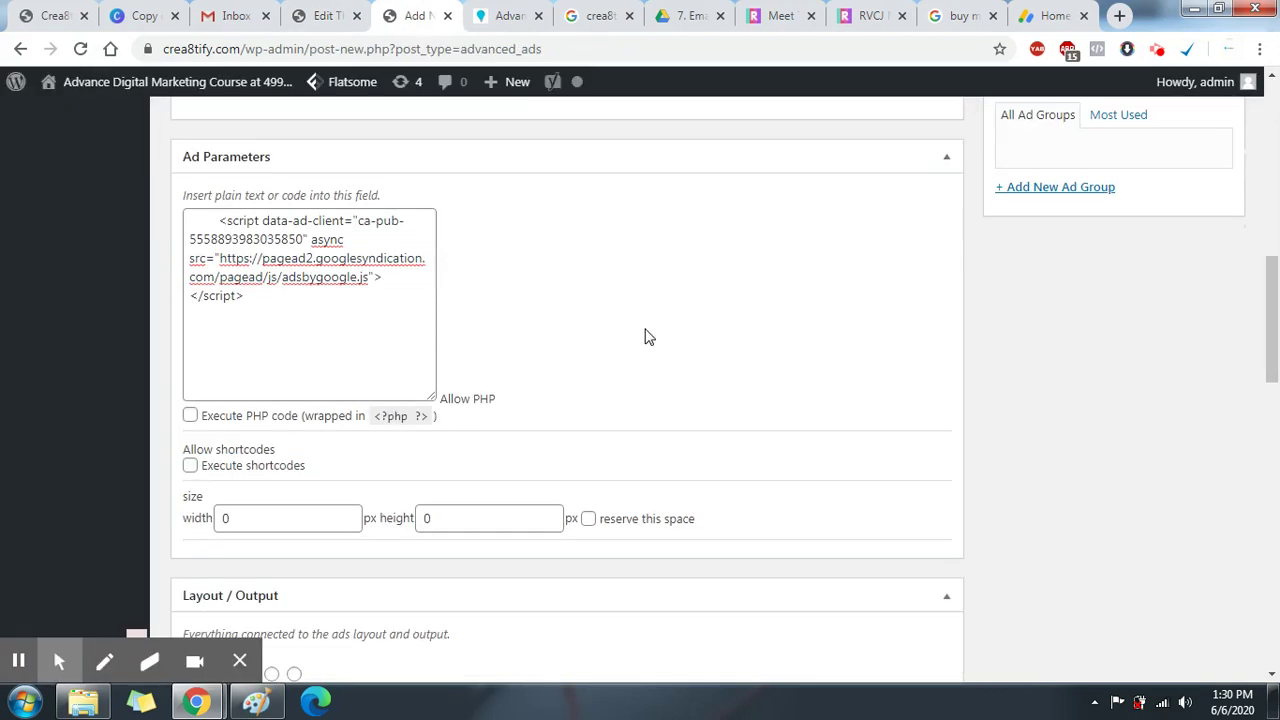
{"action": "scroll", "coordinate": [645, 337], "scroll_direction": "down", "scroll_amount": 4}
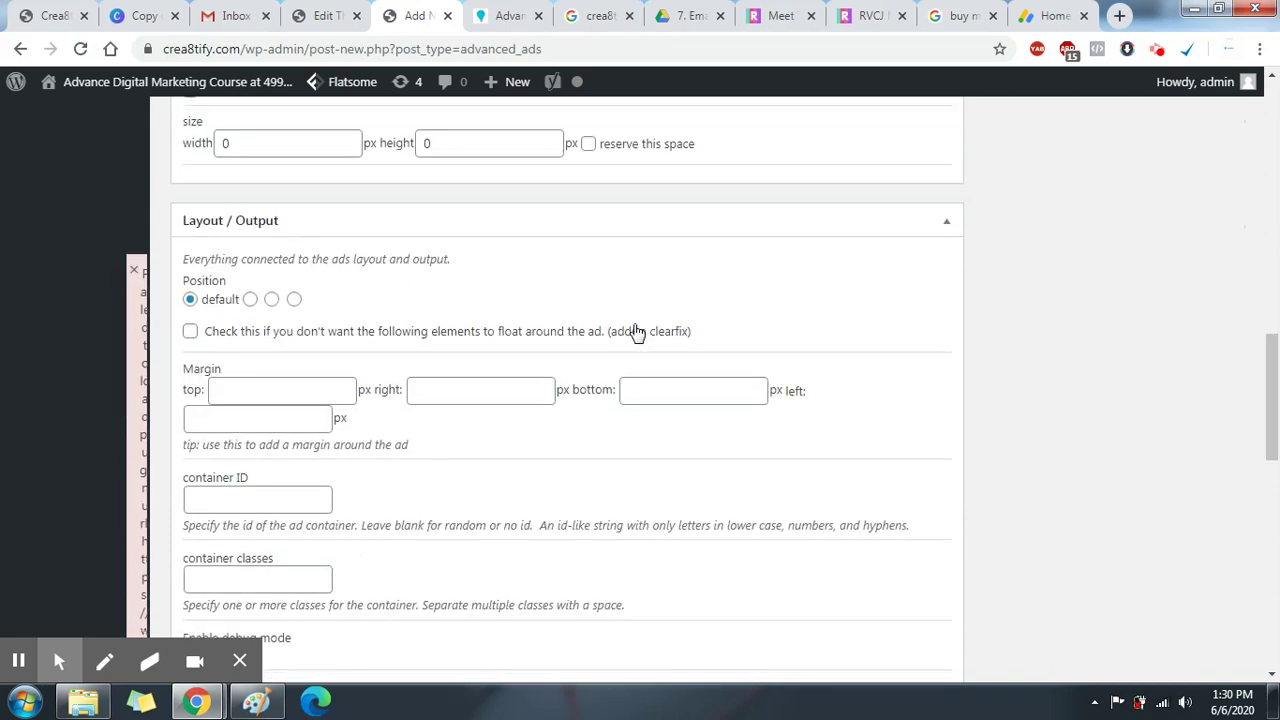
{"action": "scroll", "coordinate": [636, 333], "scroll_direction": "down", "scroll_amount": 1}
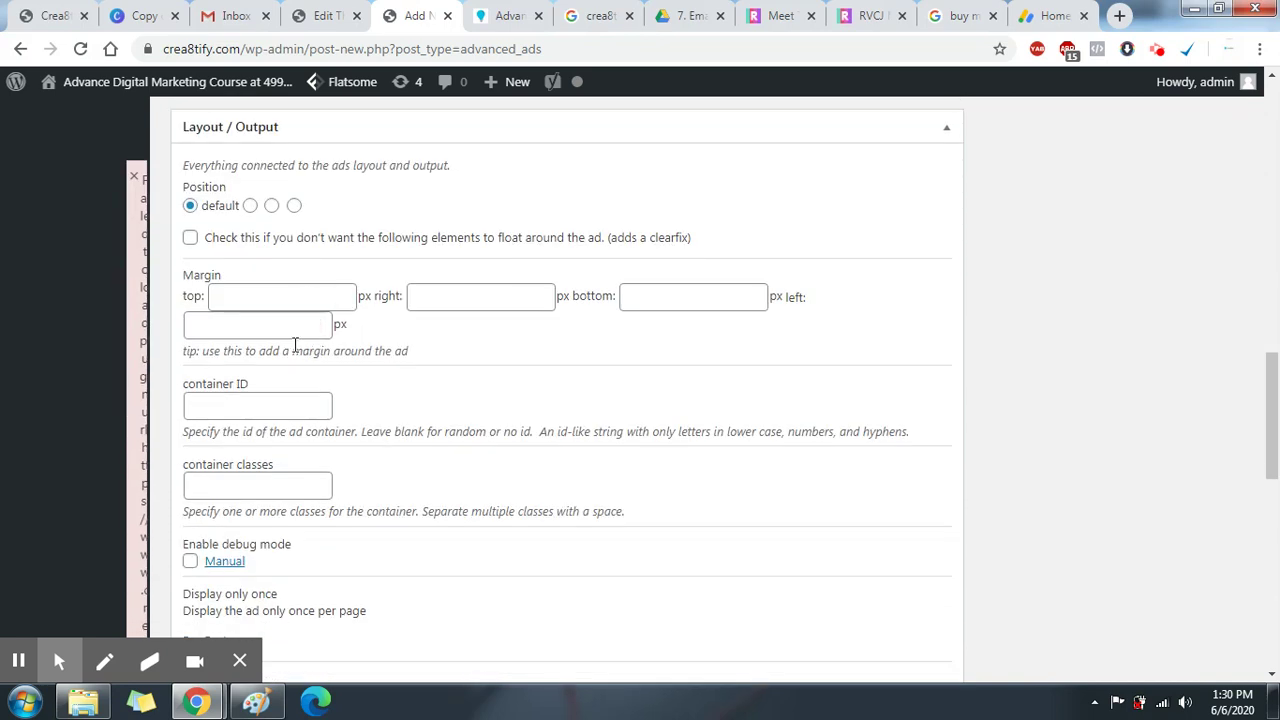
{"action": "scroll", "coordinate": [295, 345], "scroll_direction": "down", "scroll_amount": 1}
{"action": "scroll", "coordinate": [295, 345], "scroll_direction": "down", "scroll_amount": 4}
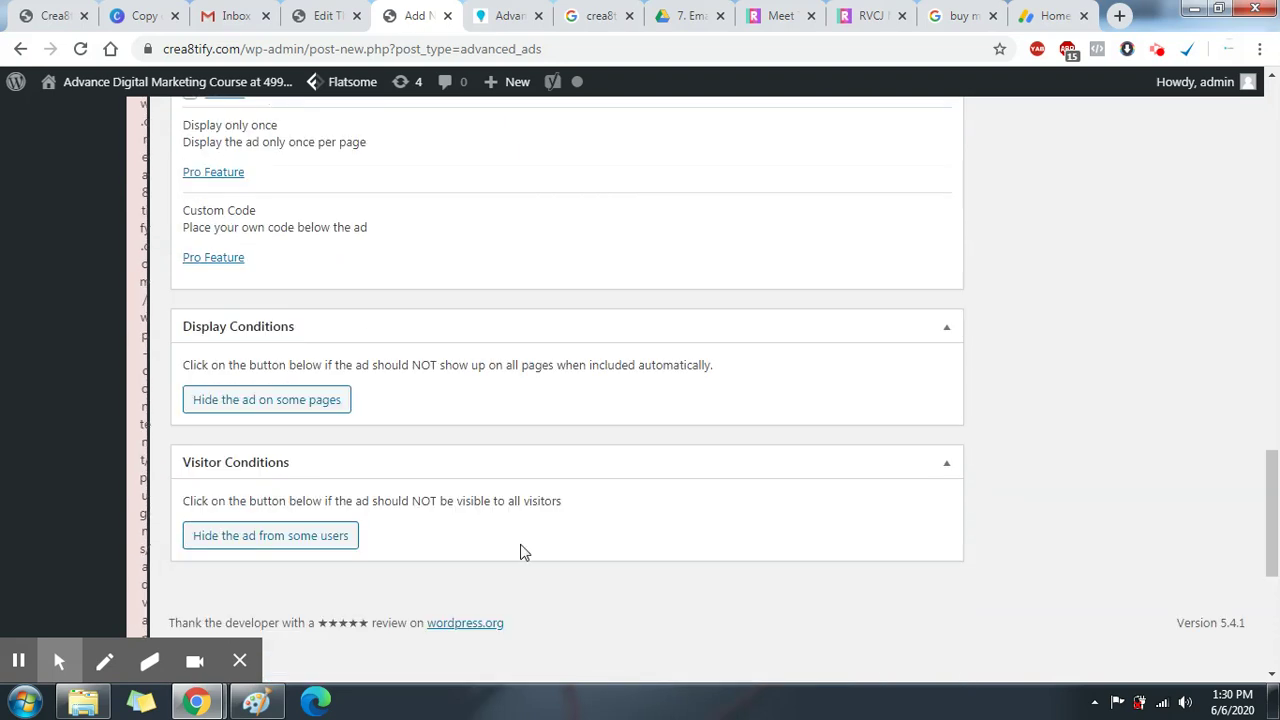
{"action": "left_click", "coordinate": [320, 398]}
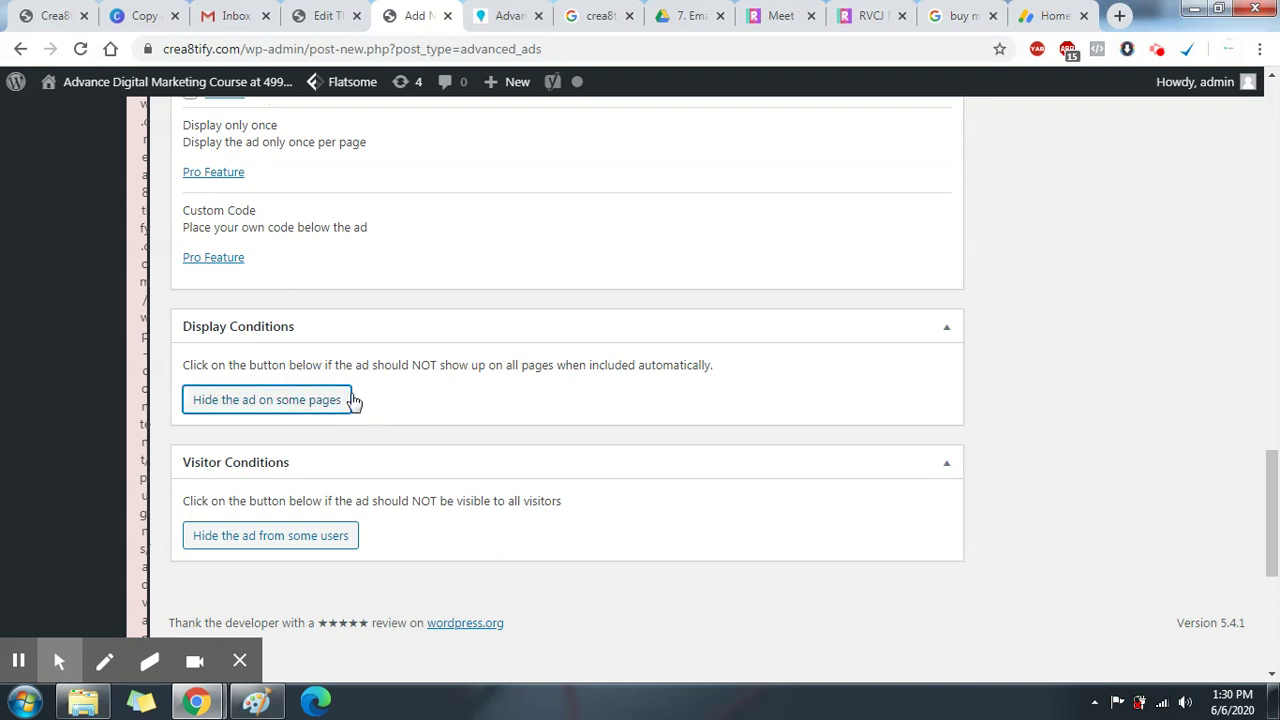
{"action": "left_click", "coordinate": [320, 400]}
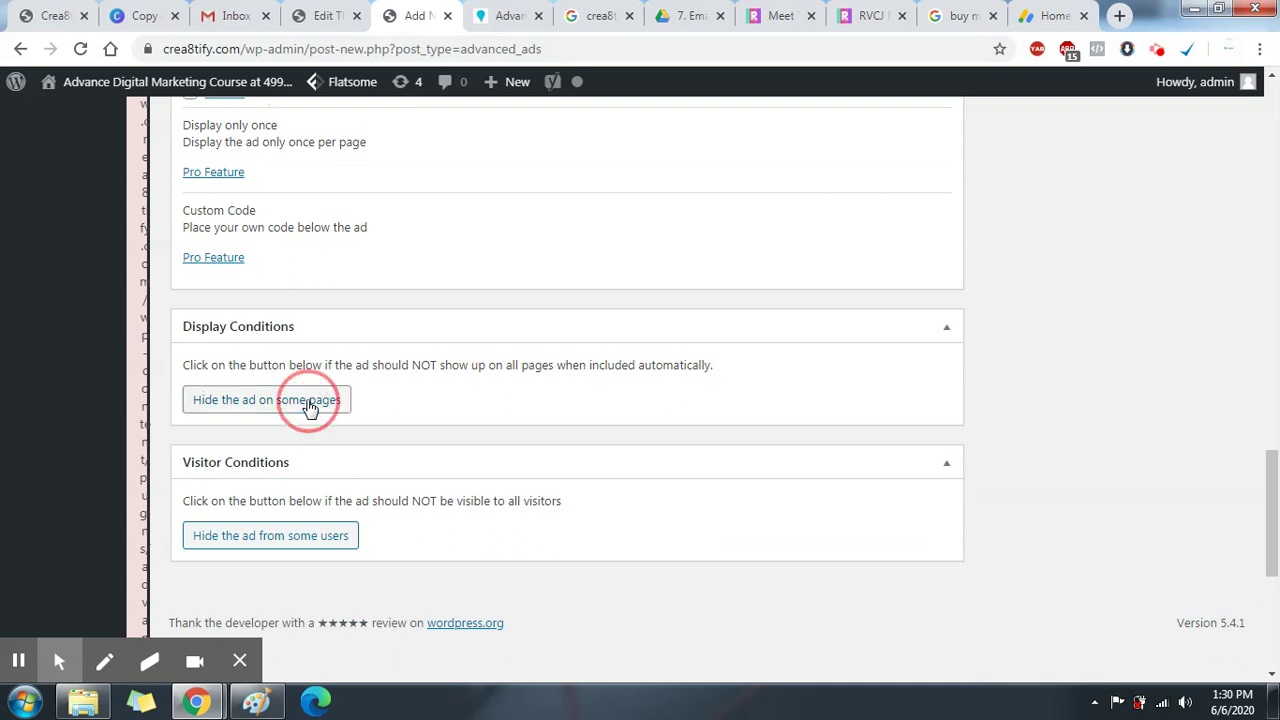
- Turn off Adblock Plus for the crea8tify.com website and reload the new ad page
{"action": "scroll", "coordinate": [362, 375], "scroll_direction": "up", "scroll_amount": 10}
{"action": "scroll", "coordinate": [362, 360], "scroll_direction": "up", "scroll_amount": 9}
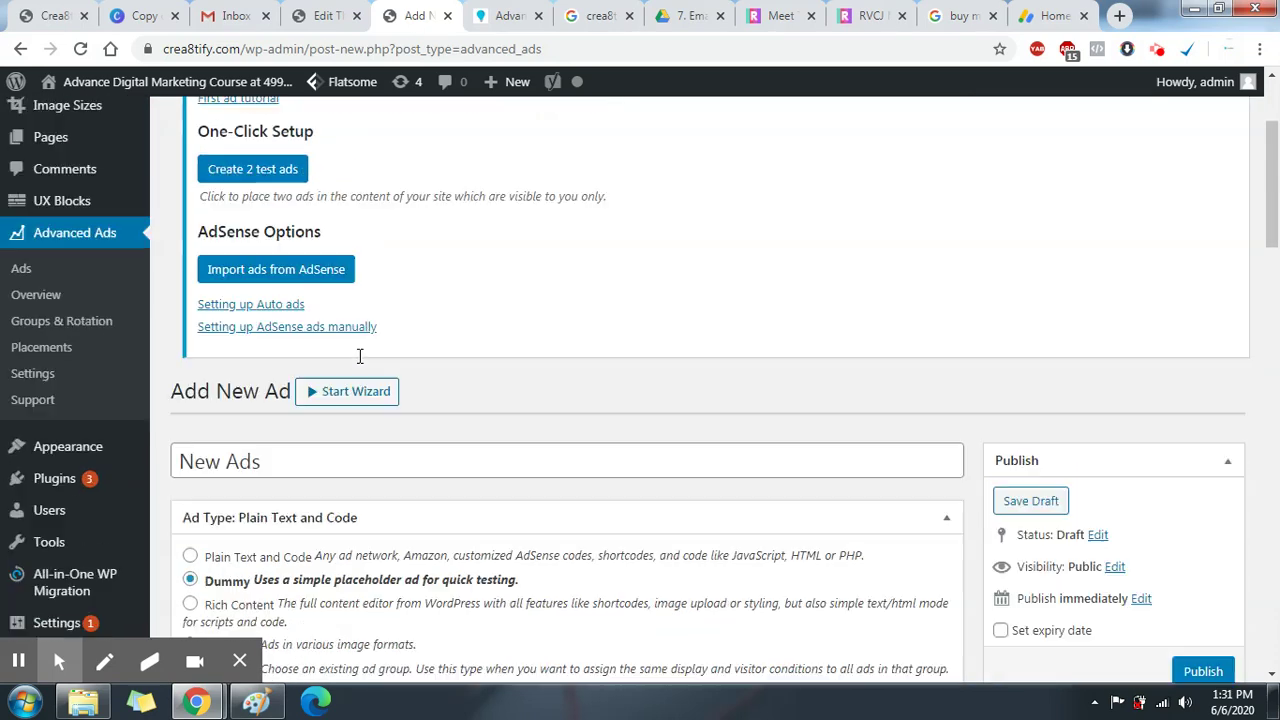
{"action": "scroll", "coordinate": [370, 360], "scroll_direction": "down", "scroll_amount": 7}
{"action": "scroll", "coordinate": [372, 355], "scroll_direction": "up", "scroll_amount": 7}
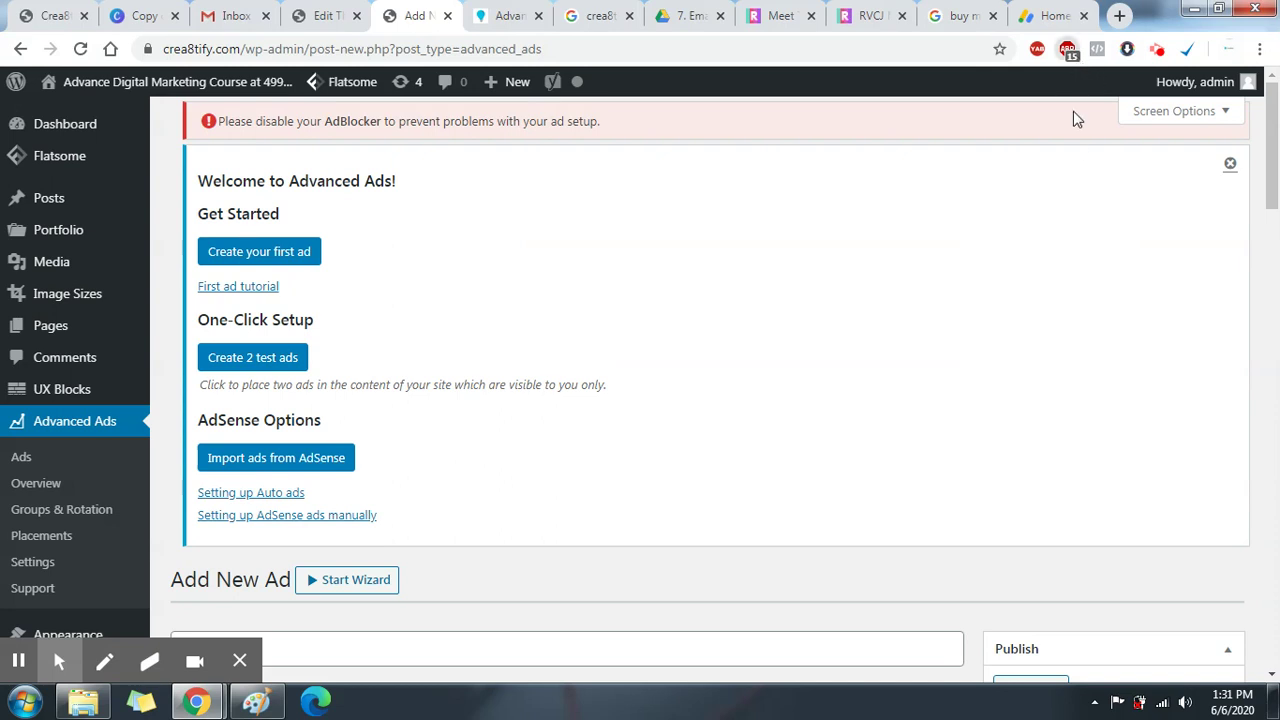
{"action": "left_click", "coordinate": [1068, 49]}
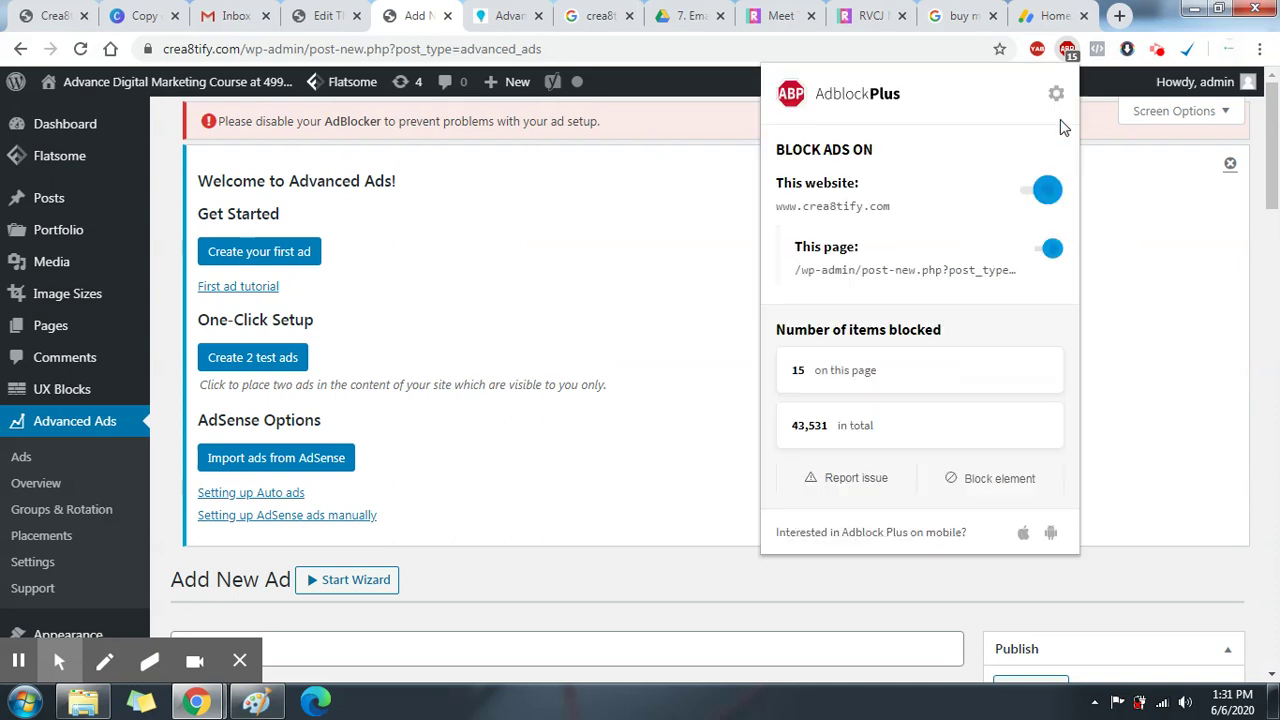
{"action": "left_click", "coordinate": [1045, 190]}
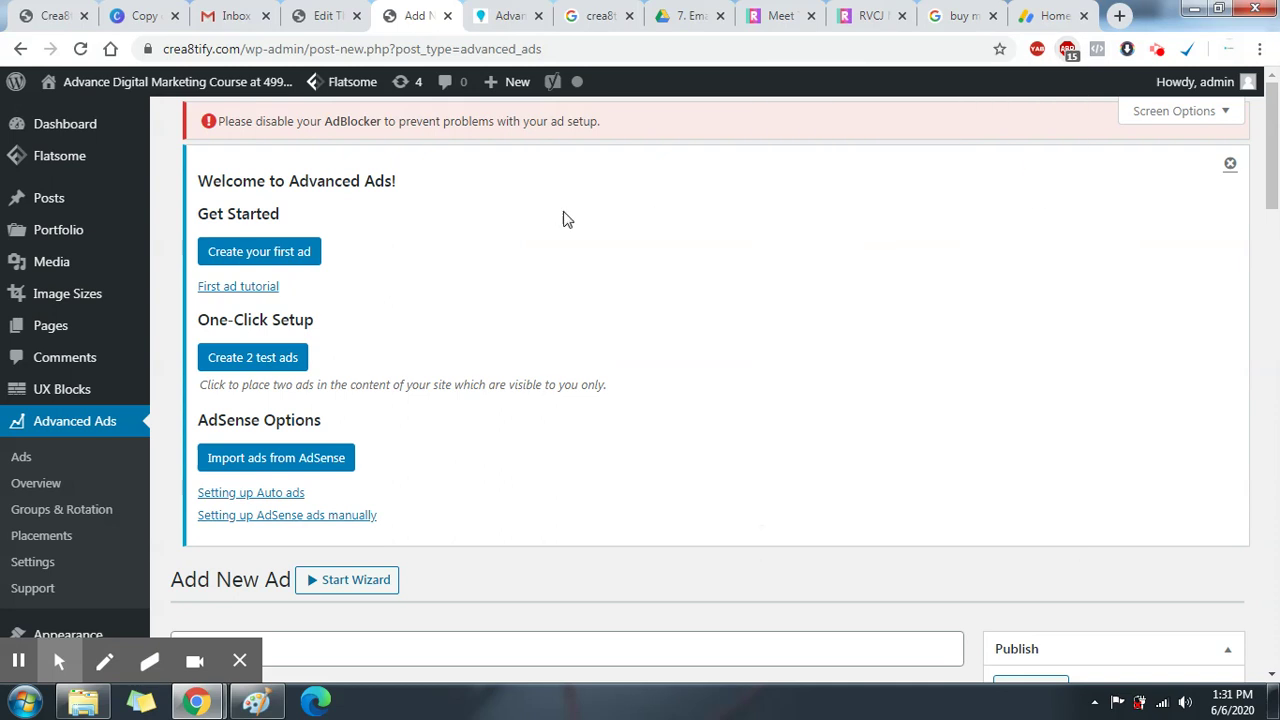
{"action": "left_click", "coordinate": [81, 50]}
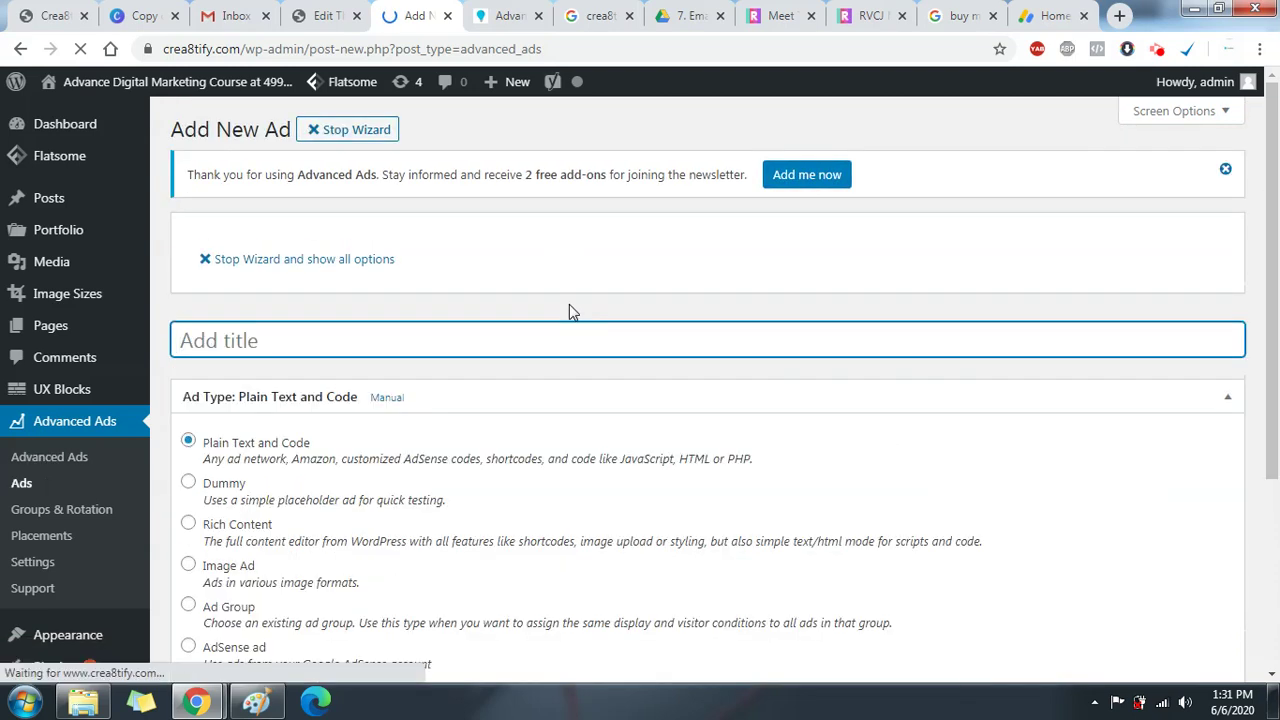
{"action": "scroll", "coordinate": [432, 345], "scroll_direction": "down", "scroll_amount": 3}
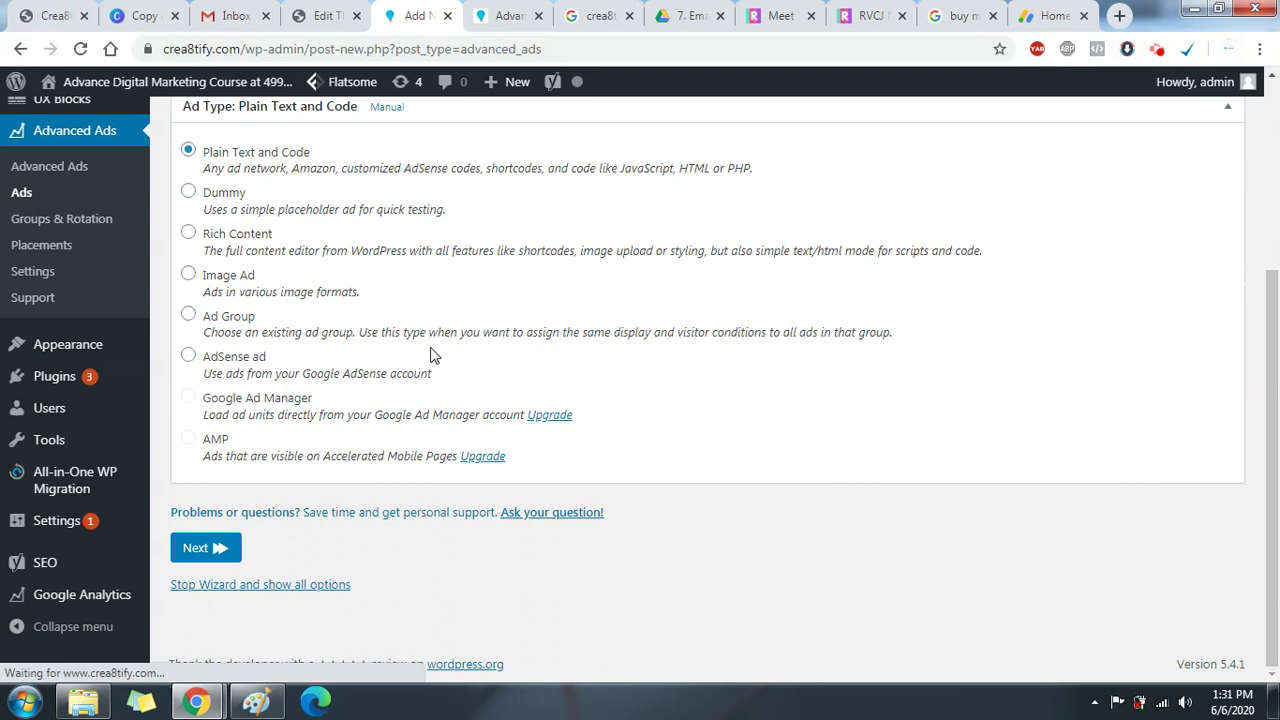
- Open the Advanced Ads placements page and look over the available placement types
{"action": "scroll", "coordinate": [436, 357], "scroll_direction": "up", "scroll_amount": 3}
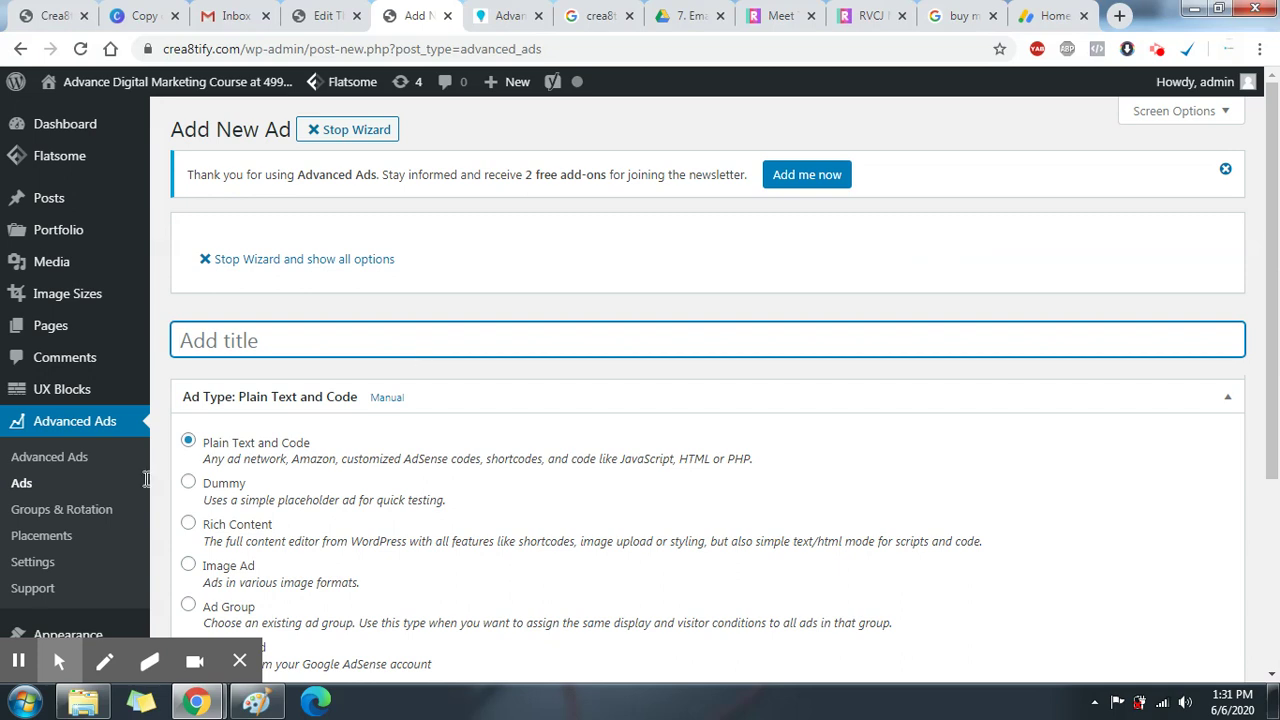
{"action": "left_click", "coordinate": [50, 536]}
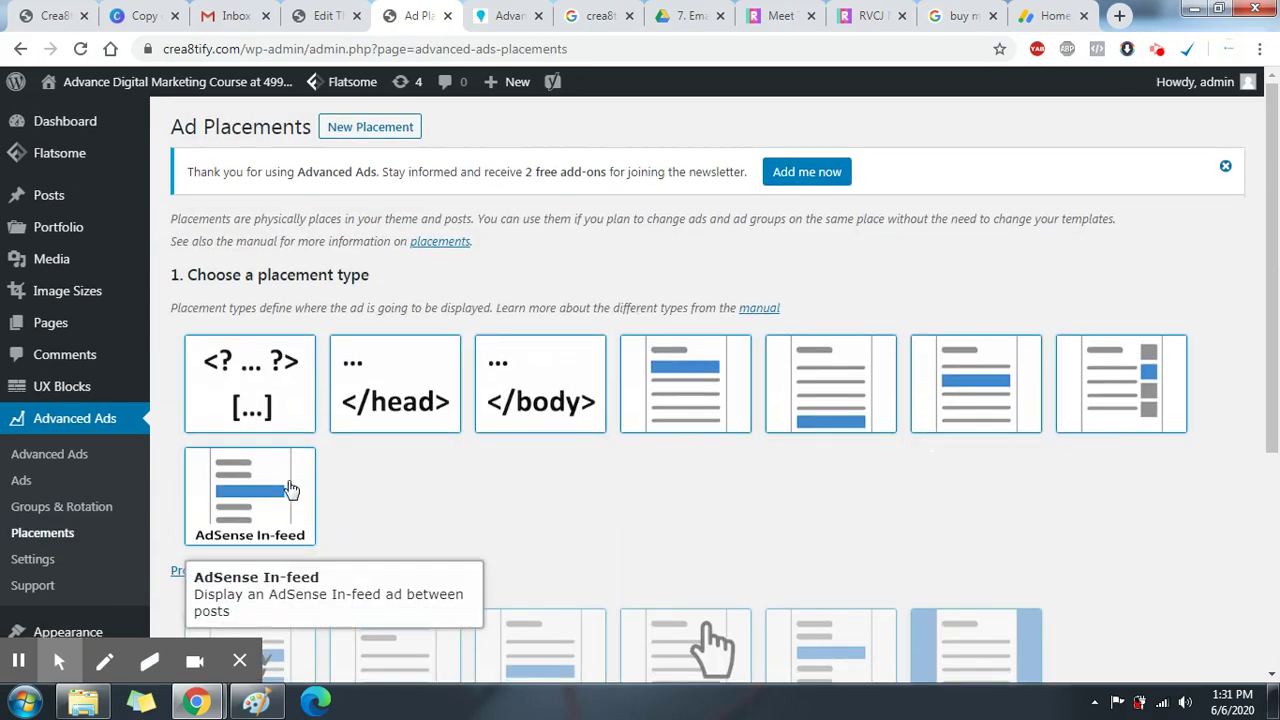
{"action": "scroll", "coordinate": [290, 495], "scroll_direction": "down", "scroll_amount": 2}
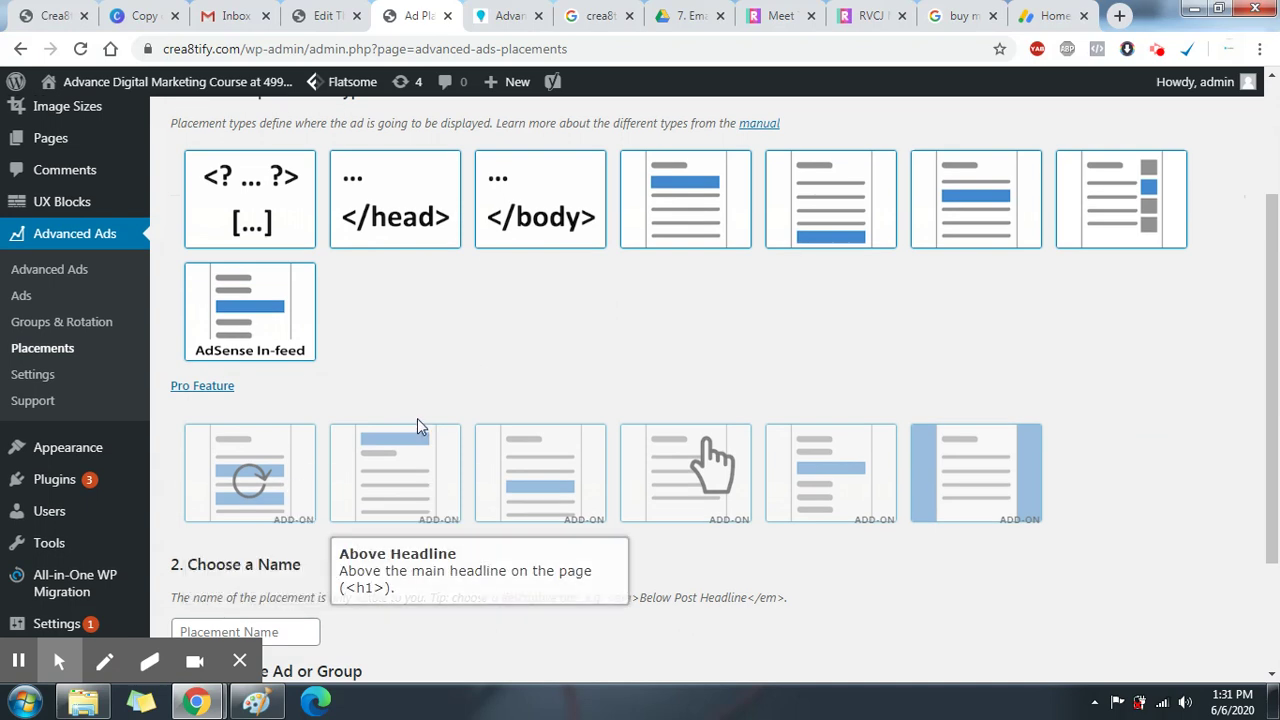
{"action": "scroll", "coordinate": [417, 418], "scroll_direction": "down", "scroll_amount": 2}
{"action": "scroll", "coordinate": [417, 425], "scroll_direction": "up", "scroll_amount": 2}
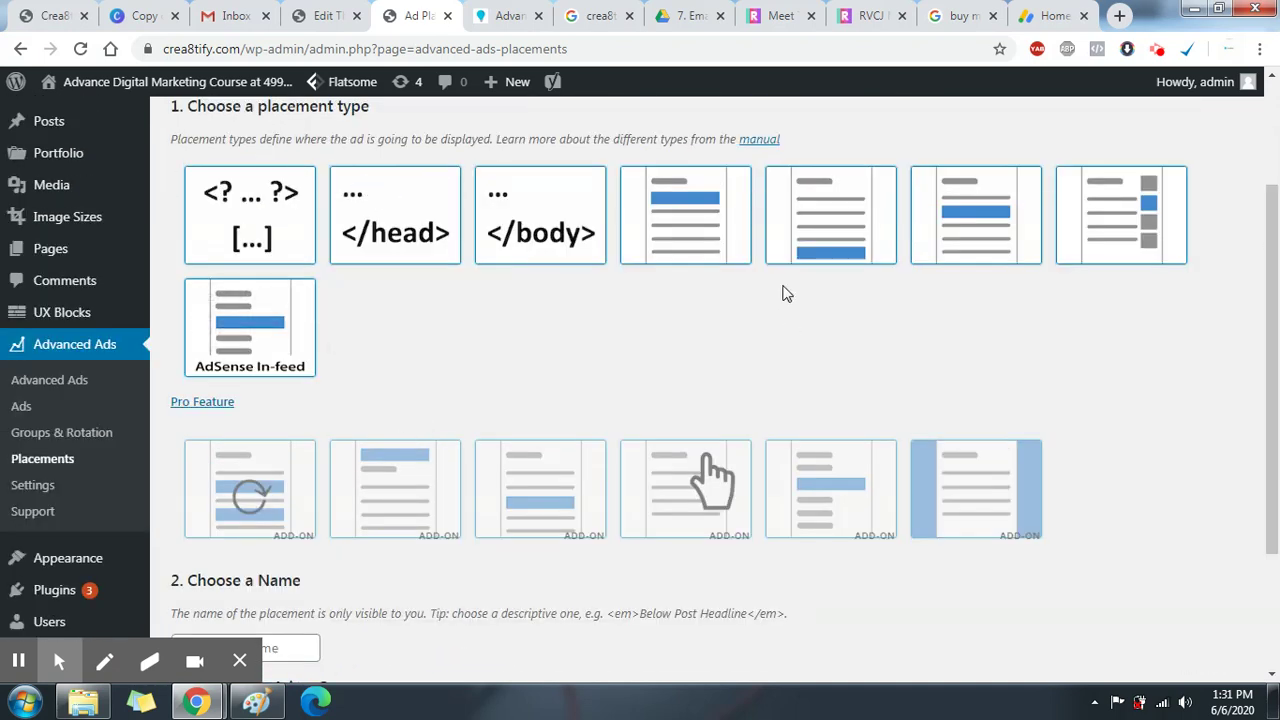
- Try the Content, After Content and Before Content placement types
{"action": "left_click", "coordinate": [1013, 234]}
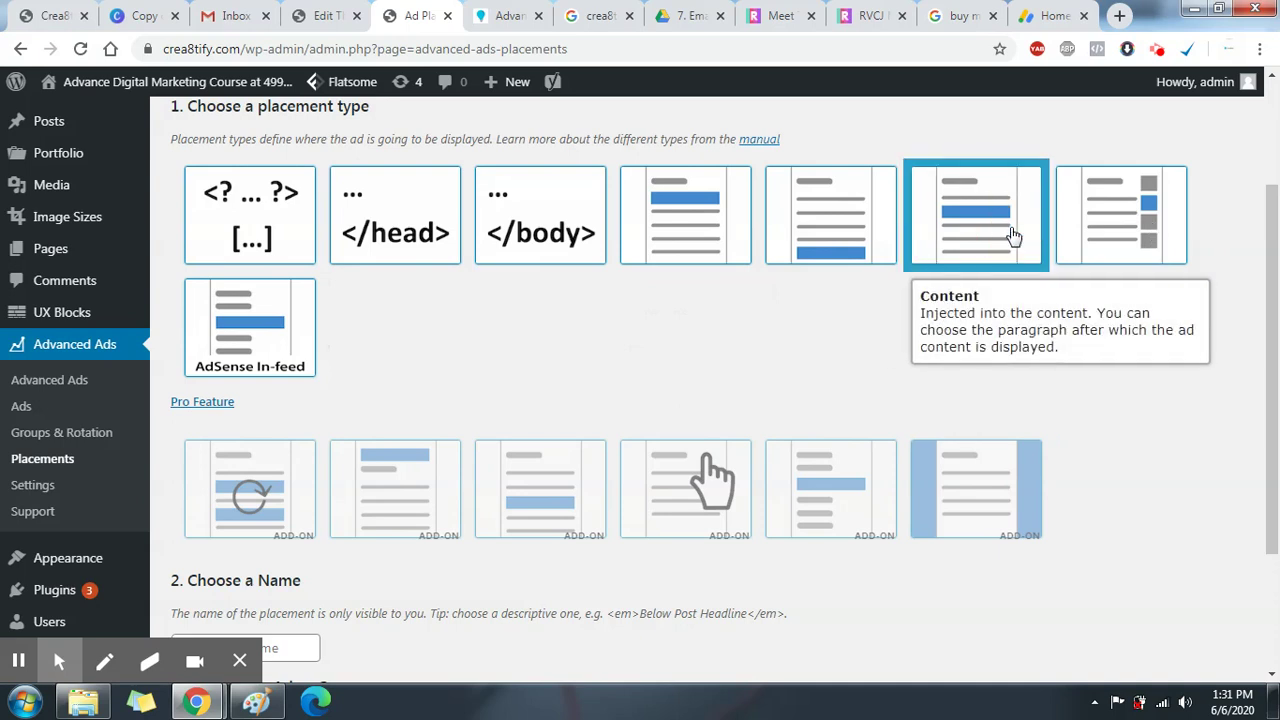
{"action": "left_click", "coordinate": [860, 252]}
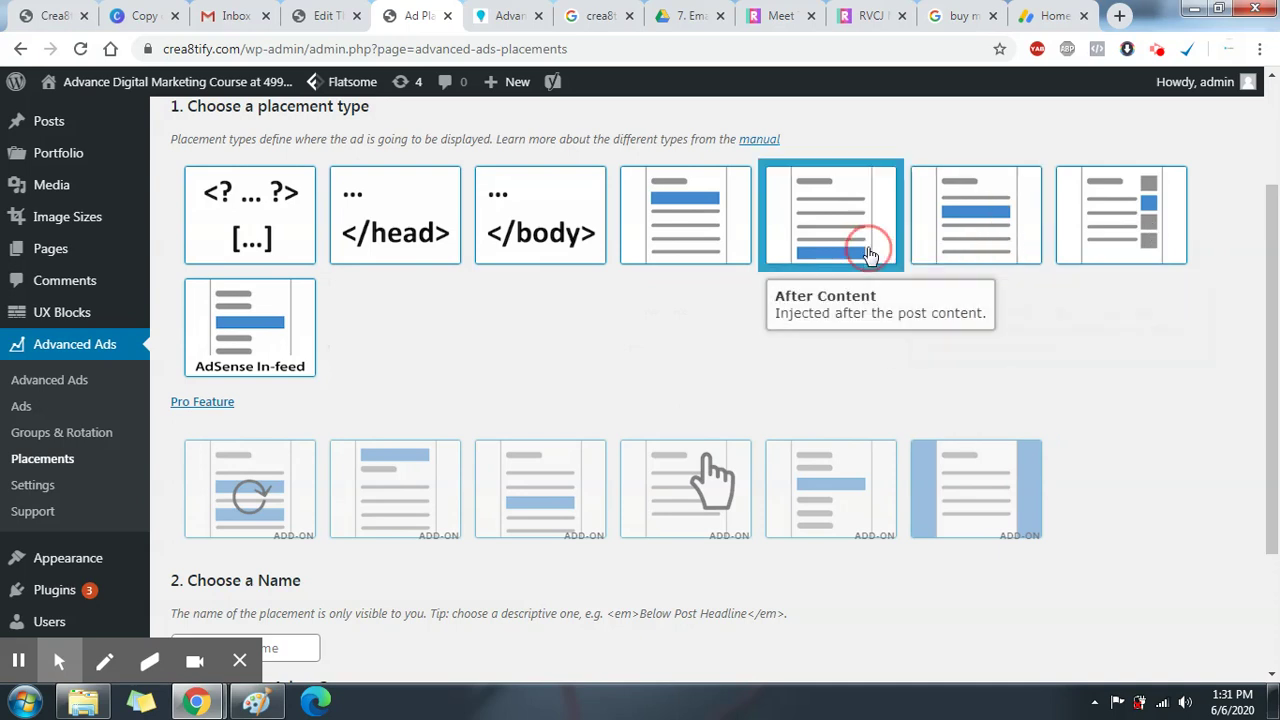
{"action": "left_click", "coordinate": [645, 233]}
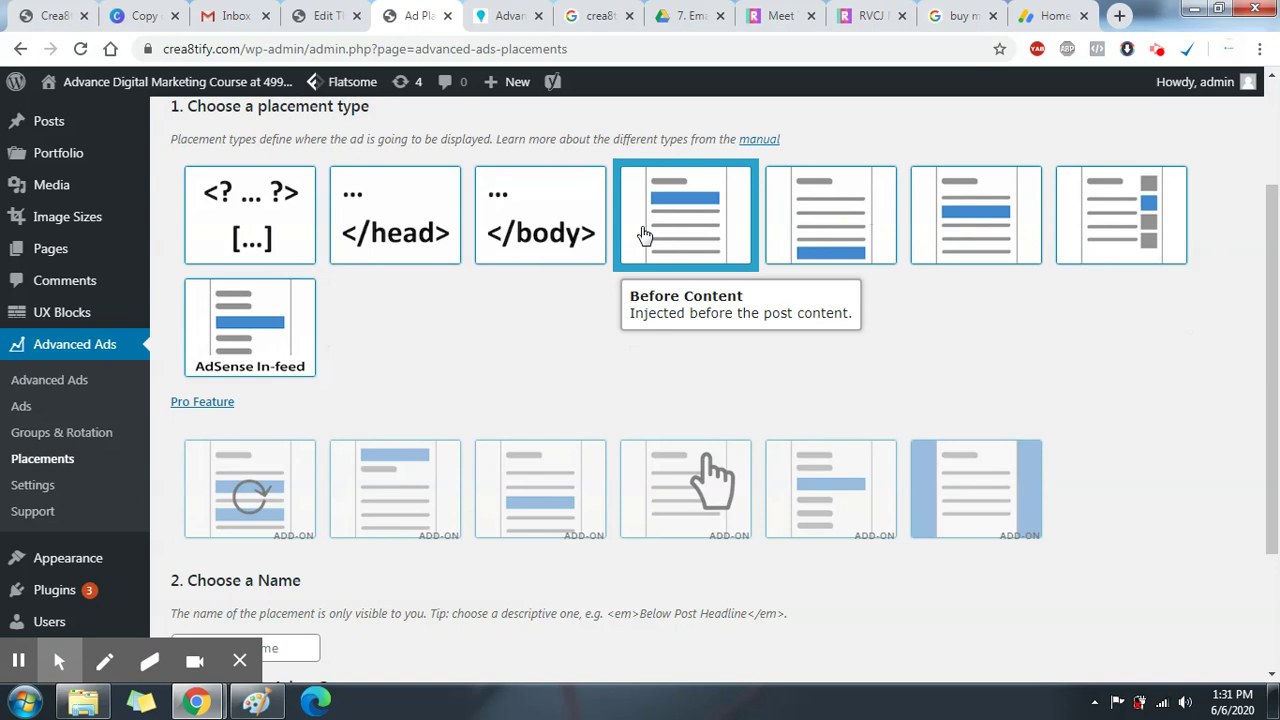
- Create an AdSense In-feed placement named "new placement" without assigning an ad, and save it
{"action": "left_click", "coordinate": [291, 340]}
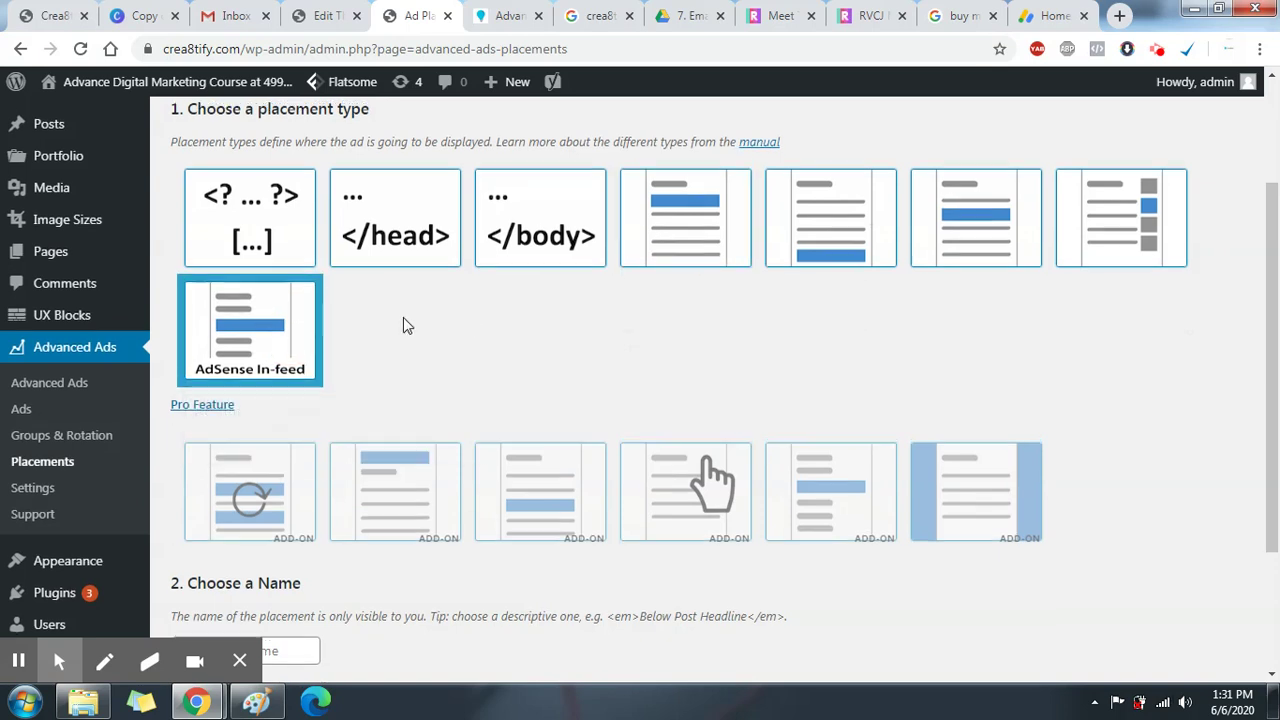
{"action": "scroll", "coordinate": [403, 317], "scroll_direction": "up", "scroll_amount": 2}
{"action": "scroll", "coordinate": [403, 317], "scroll_direction": "down", "scroll_amount": 4}
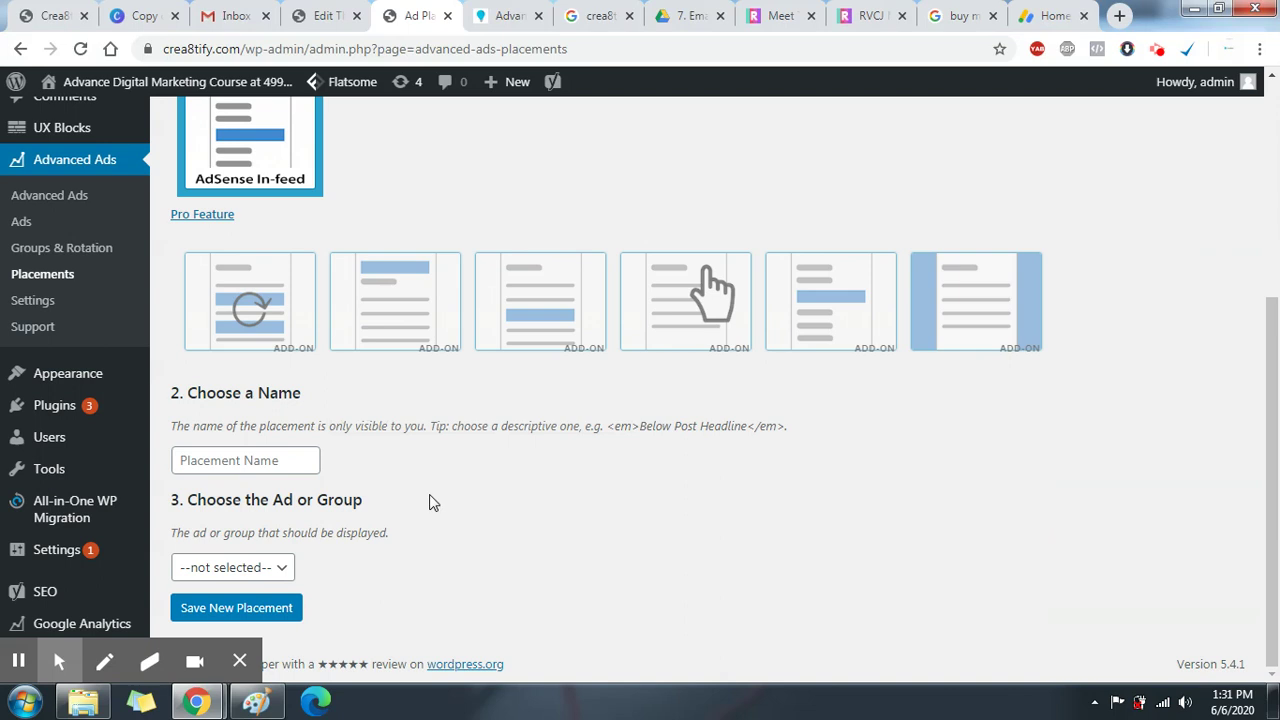
{"action": "left_click", "coordinate": [237, 458]}
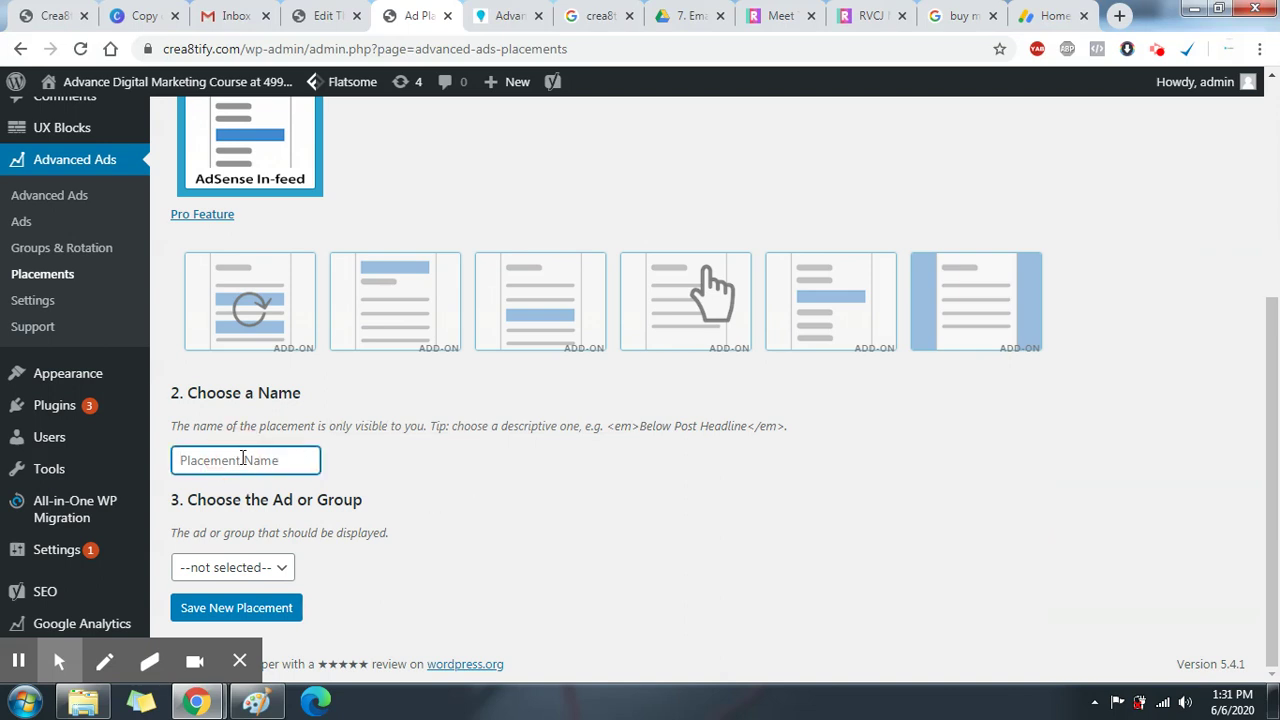
{"action": "type", "text": "new placement"}
{"action": "left_click", "coordinate": [240, 609]}
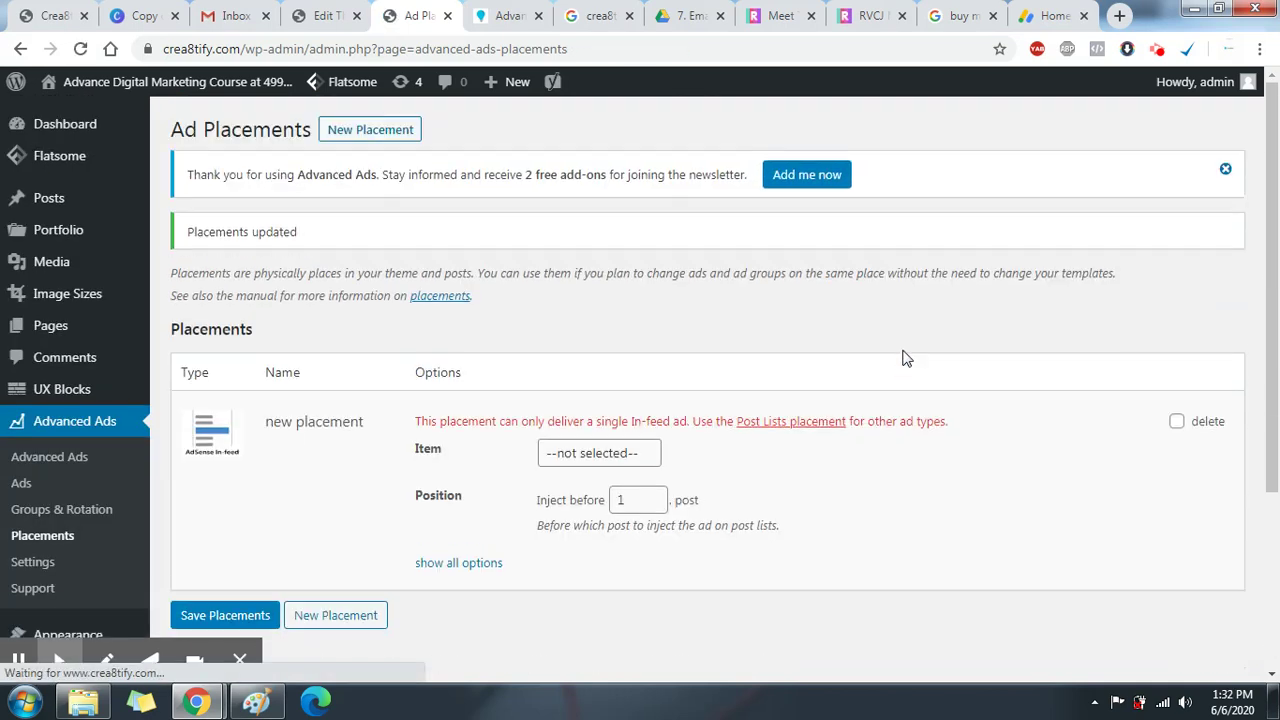
- Try to assign an ad item to the new AdSense In-feed placement
{"action": "scroll", "coordinate": [783, 408], "scroll_direction": "down", "scroll_amount": 1}
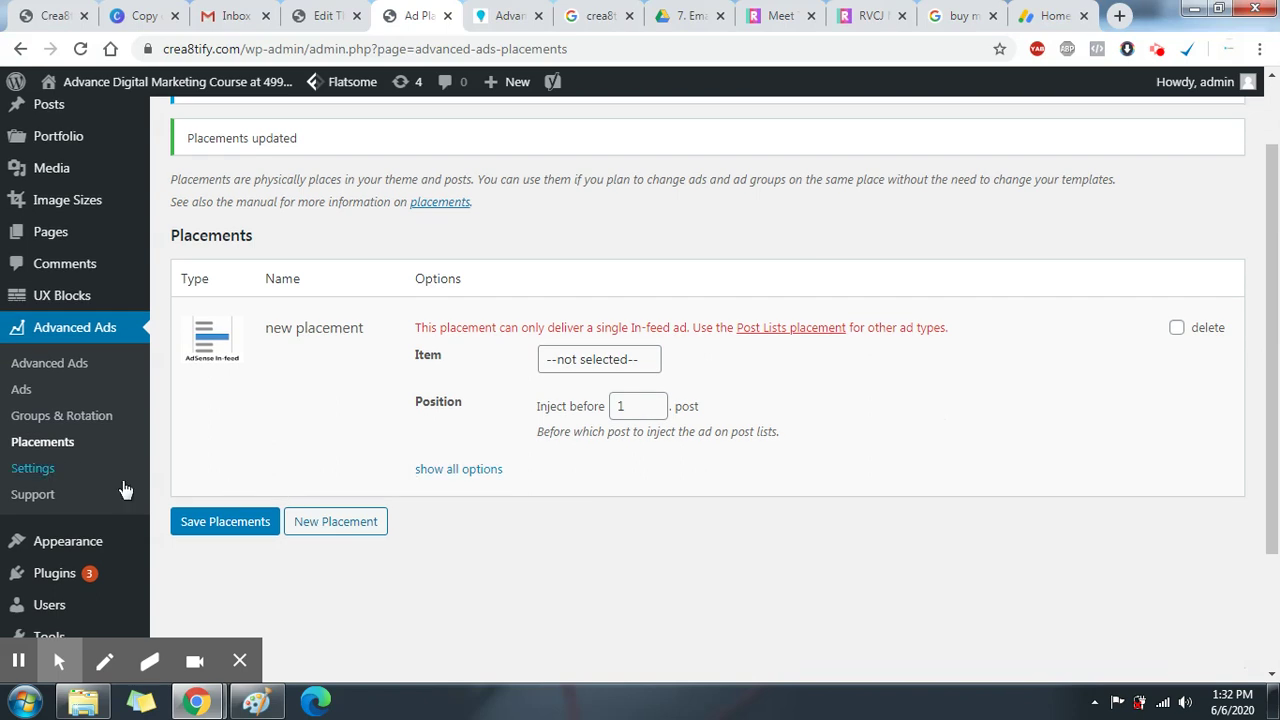
{"action": "left_click", "coordinate": [592, 364]}
{"action": "left_click", "coordinate": [595, 383]}
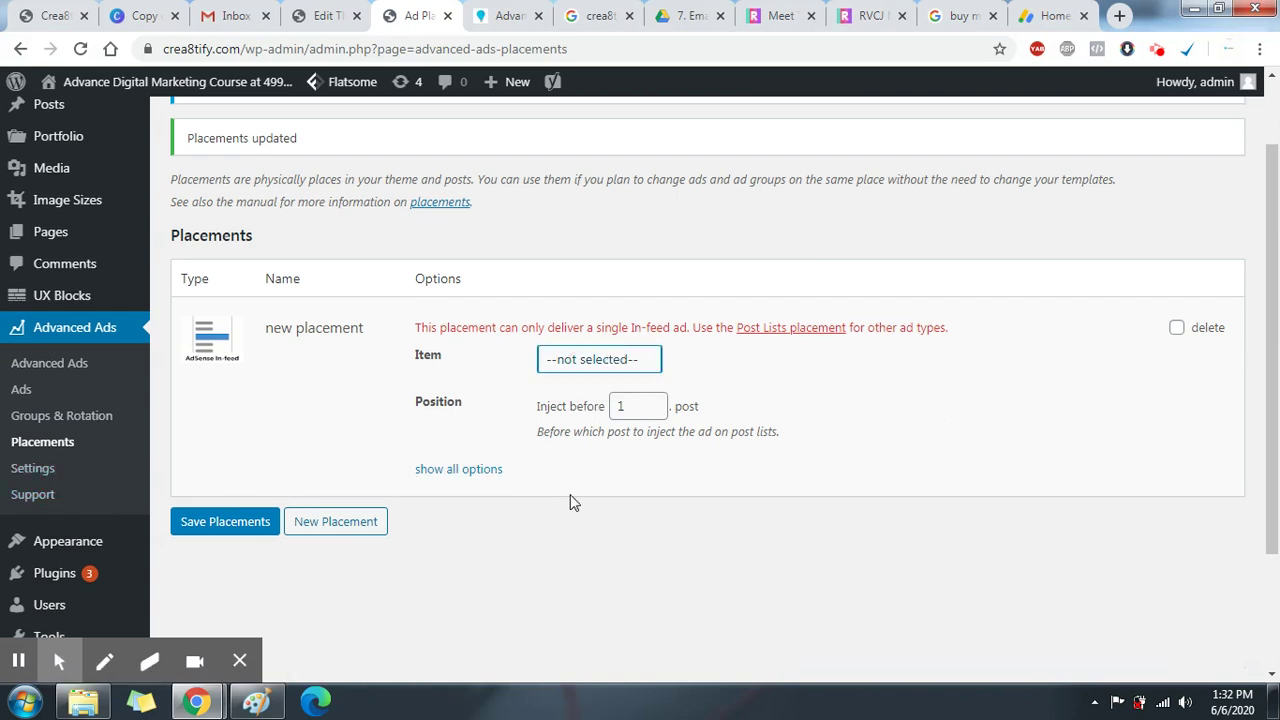
- Select Administrator under the user roles to hide ads for in the Advanced Ads settings, and check the live site
{"action": "left_click", "coordinate": [43, 476]}
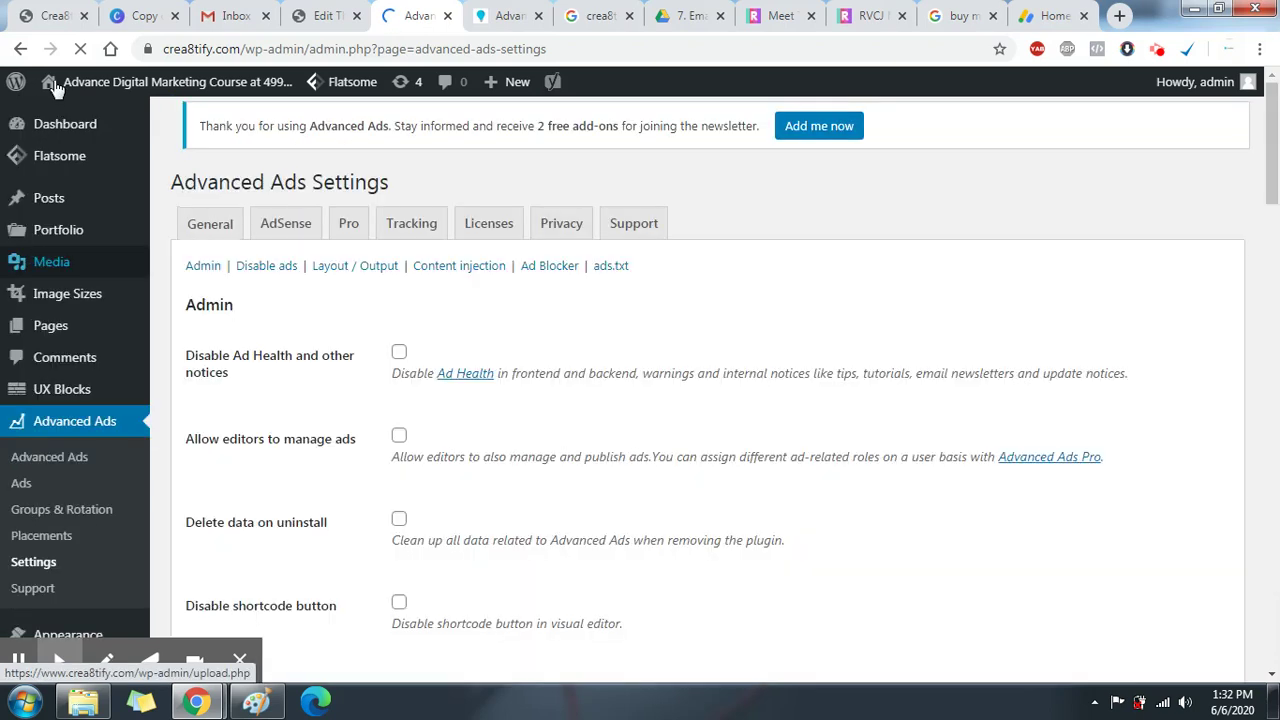
{"action": "scroll", "coordinate": [520, 237], "scroll_direction": "down", "scroll_amount": 6}
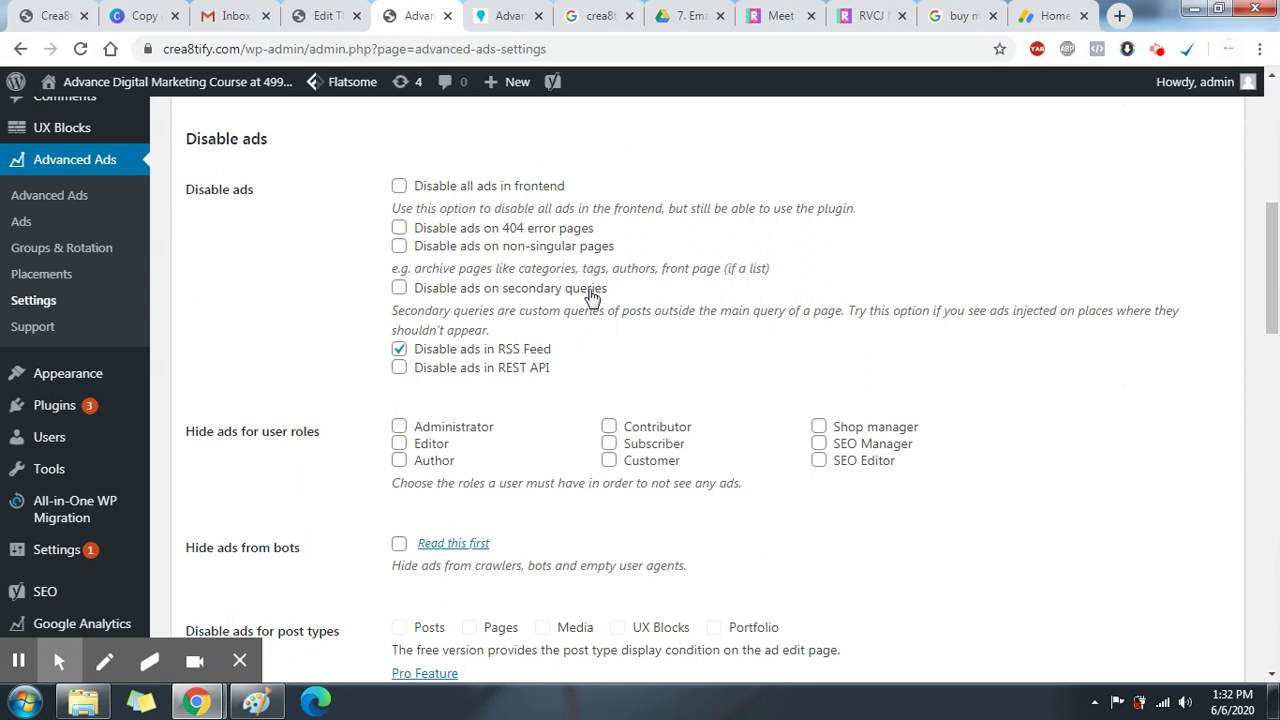
{"action": "scroll", "coordinate": [590, 315], "scroll_direction": "down", "scroll_amount": 1}
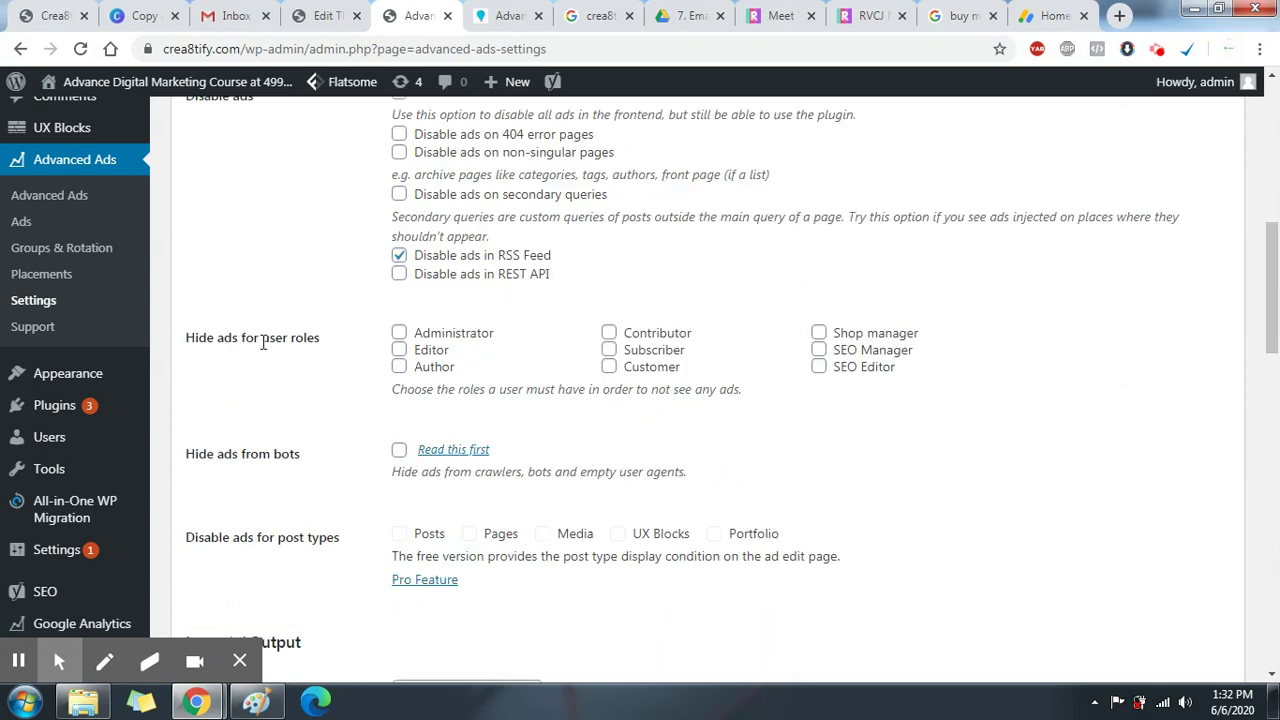
{"action": "left_click", "coordinate": [399, 334]}
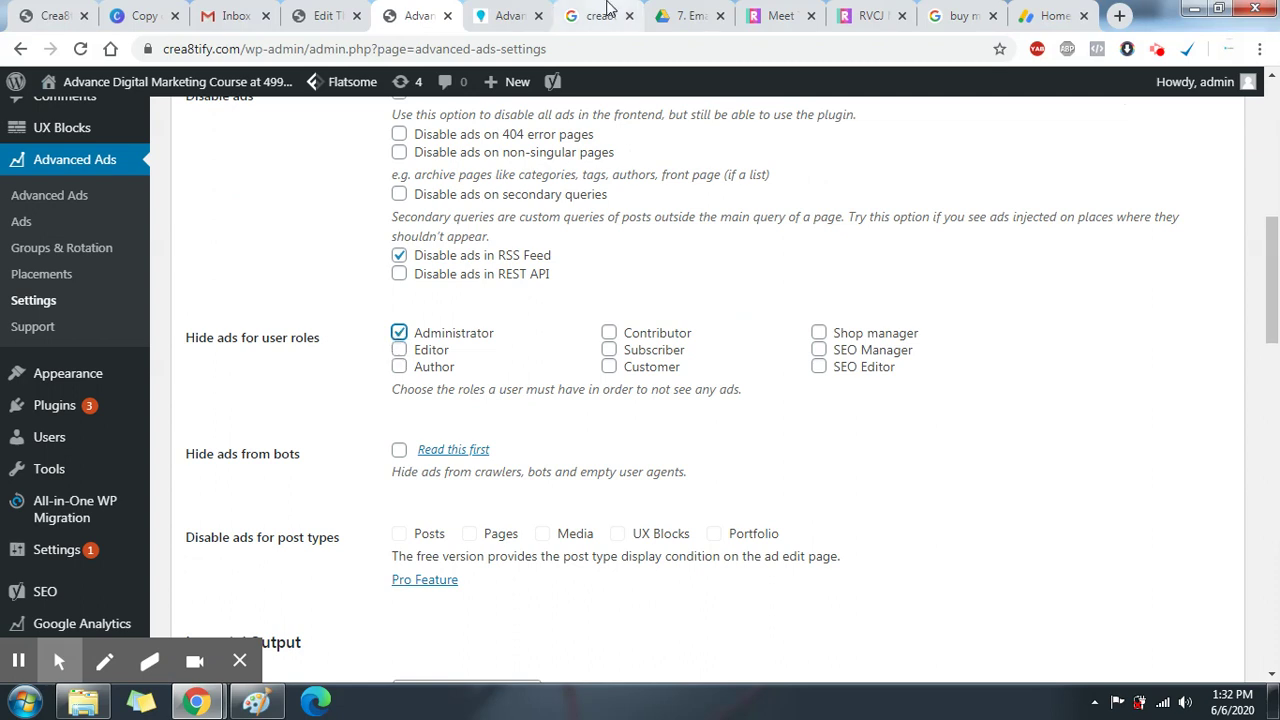
{"action": "left_click", "coordinate": [520, 15]}
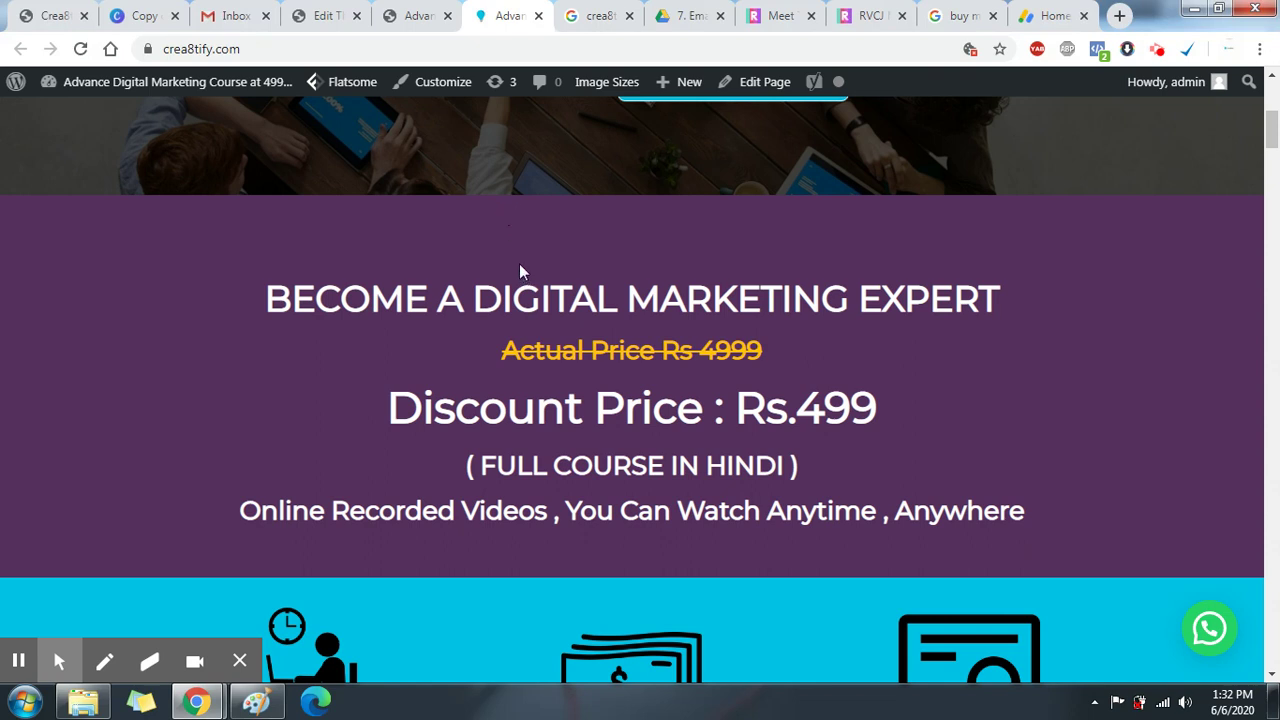
{"action": "left_click", "coordinate": [410, 16]}
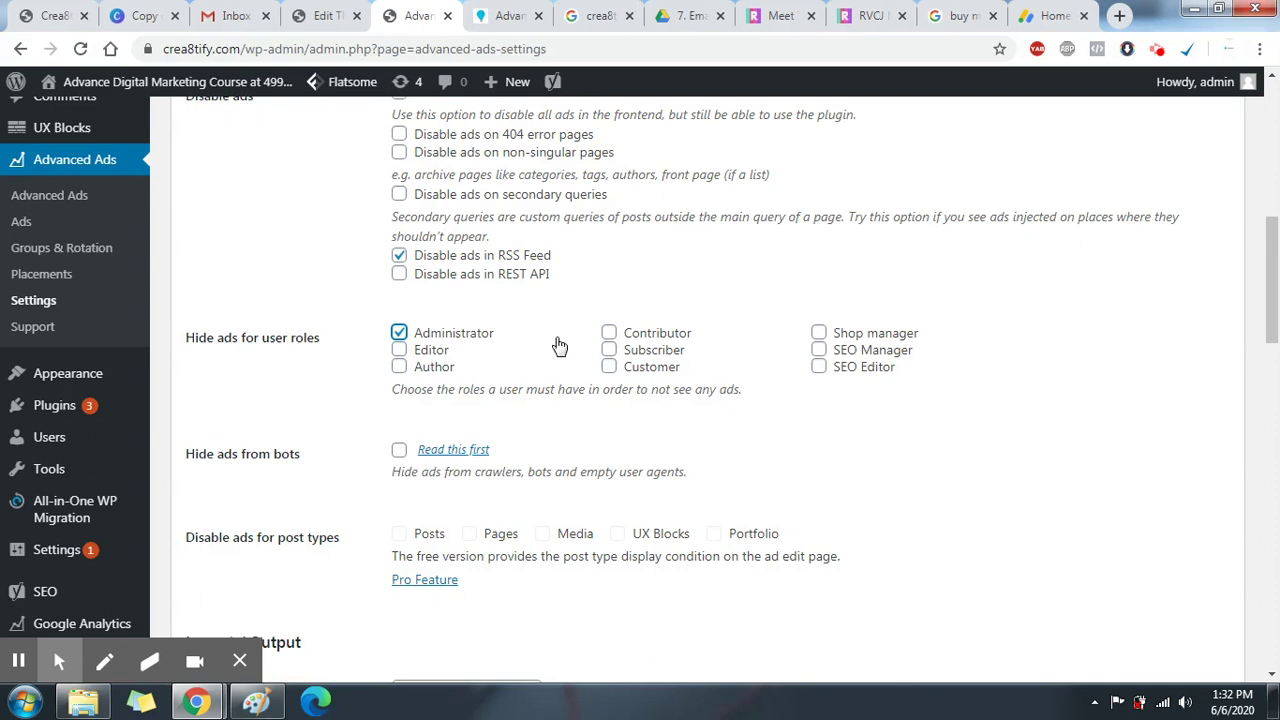
- Try to disable ads for posts and review the layout, content injection, ad blocker and ads.txt settings
{"action": "scroll", "coordinate": [546, 334], "scroll_direction": "down", "scroll_amount": 2}
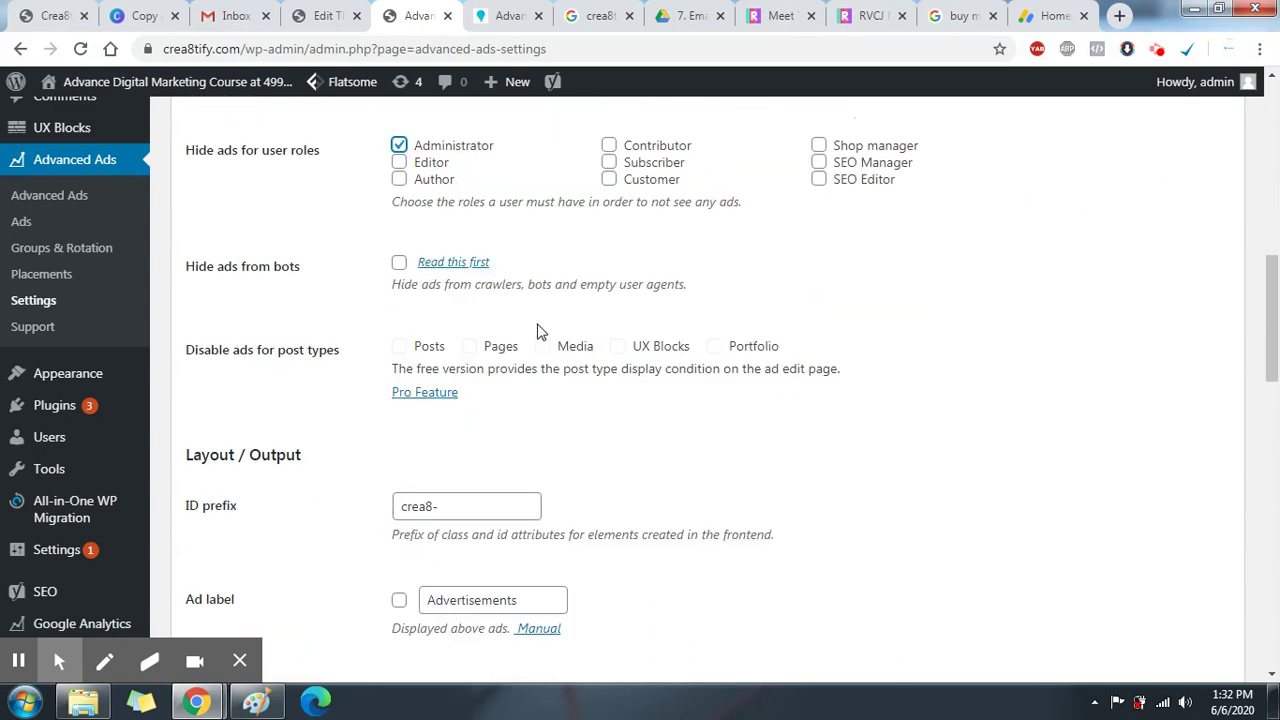
{"action": "left_click", "coordinate": [393, 355]}
{"action": "scroll", "coordinate": [391, 360], "scroll_direction": "down", "scroll_amount": 7}
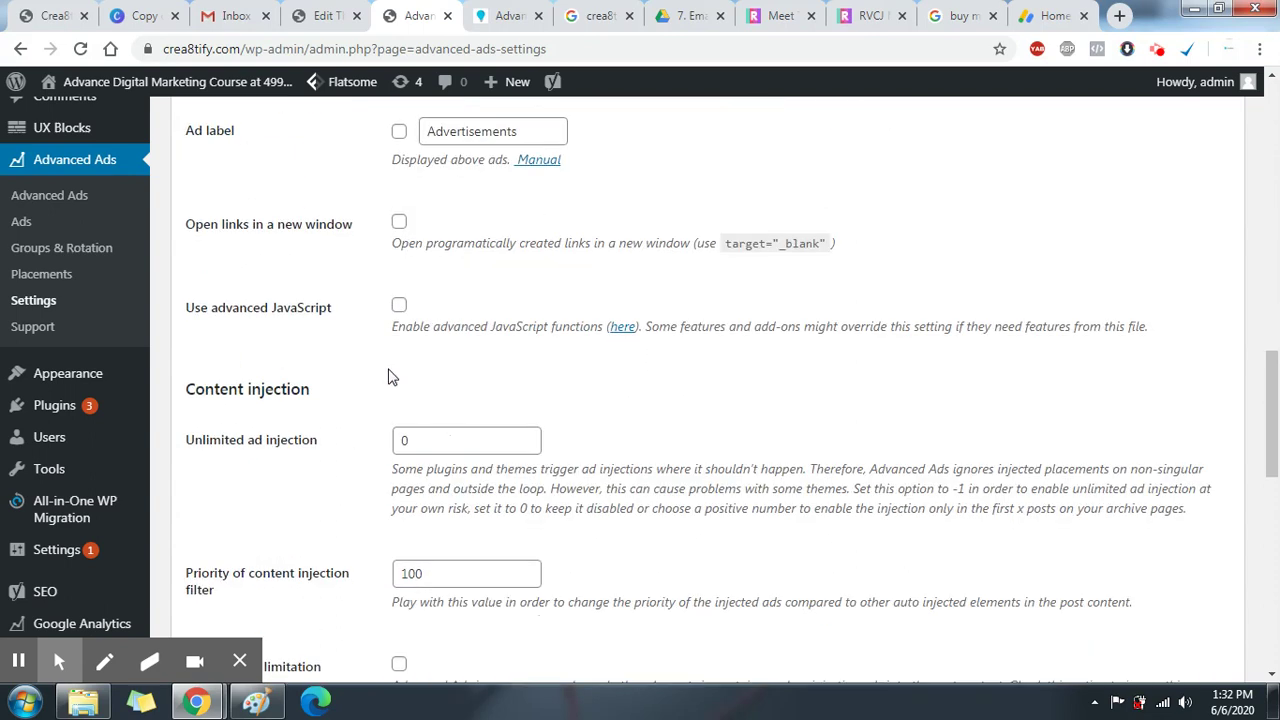
{"action": "scroll", "coordinate": [391, 380], "scroll_direction": "down", "scroll_amount": 4}
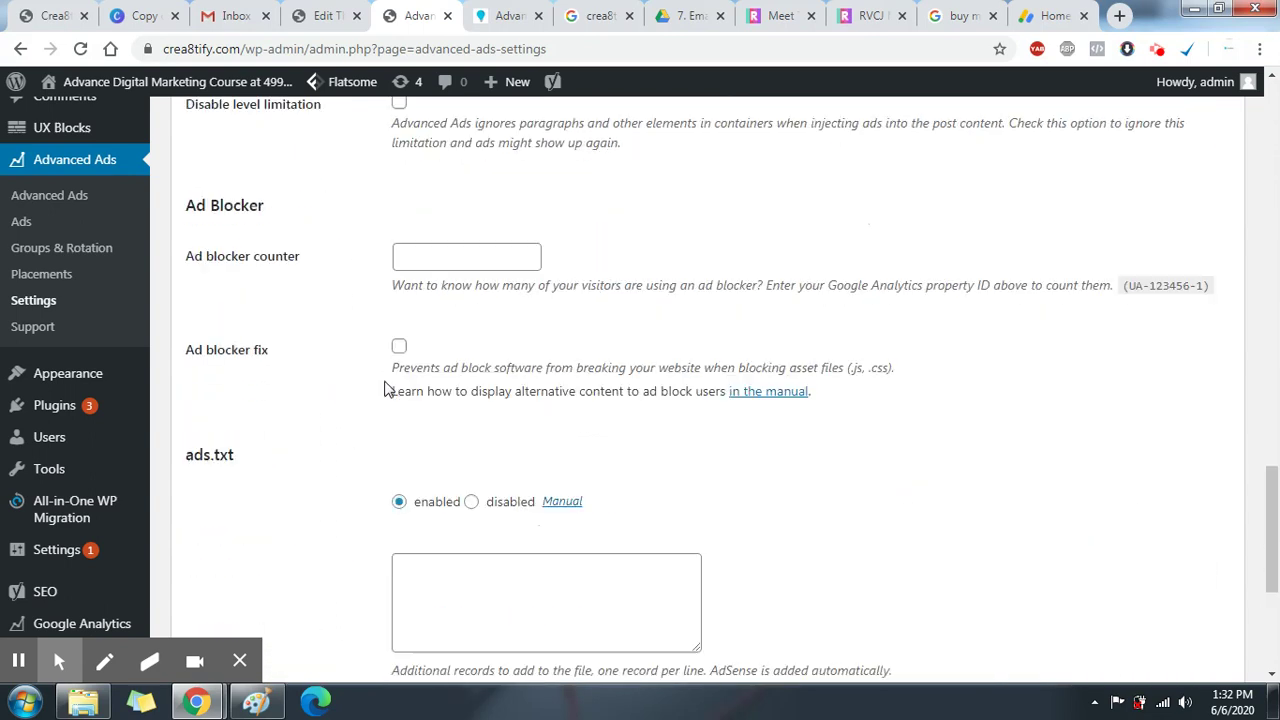
{"action": "scroll", "coordinate": [384, 389], "scroll_direction": "down", "scroll_amount": 3}
{"action": "scroll", "coordinate": [378, 392], "scroll_direction": "up", "scroll_amount": 20}
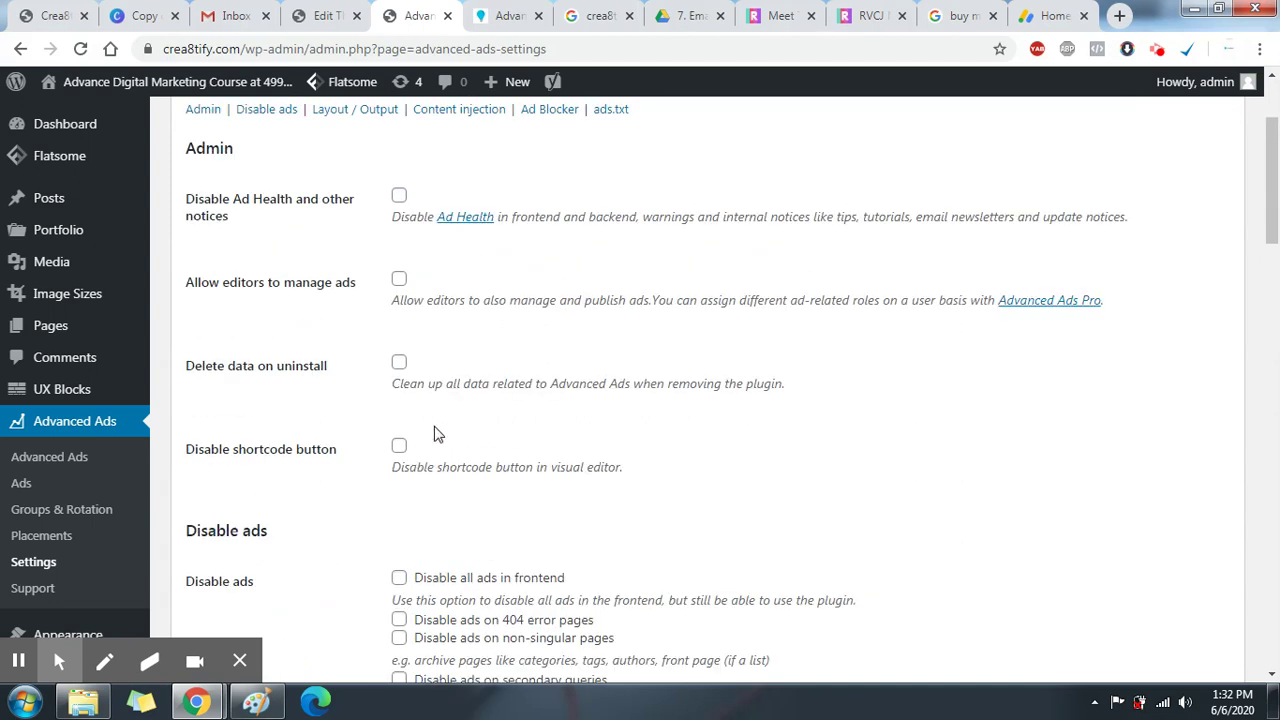
{"action": "scroll", "coordinate": [428, 428], "scroll_direction": "up", "scroll_amount": 2}
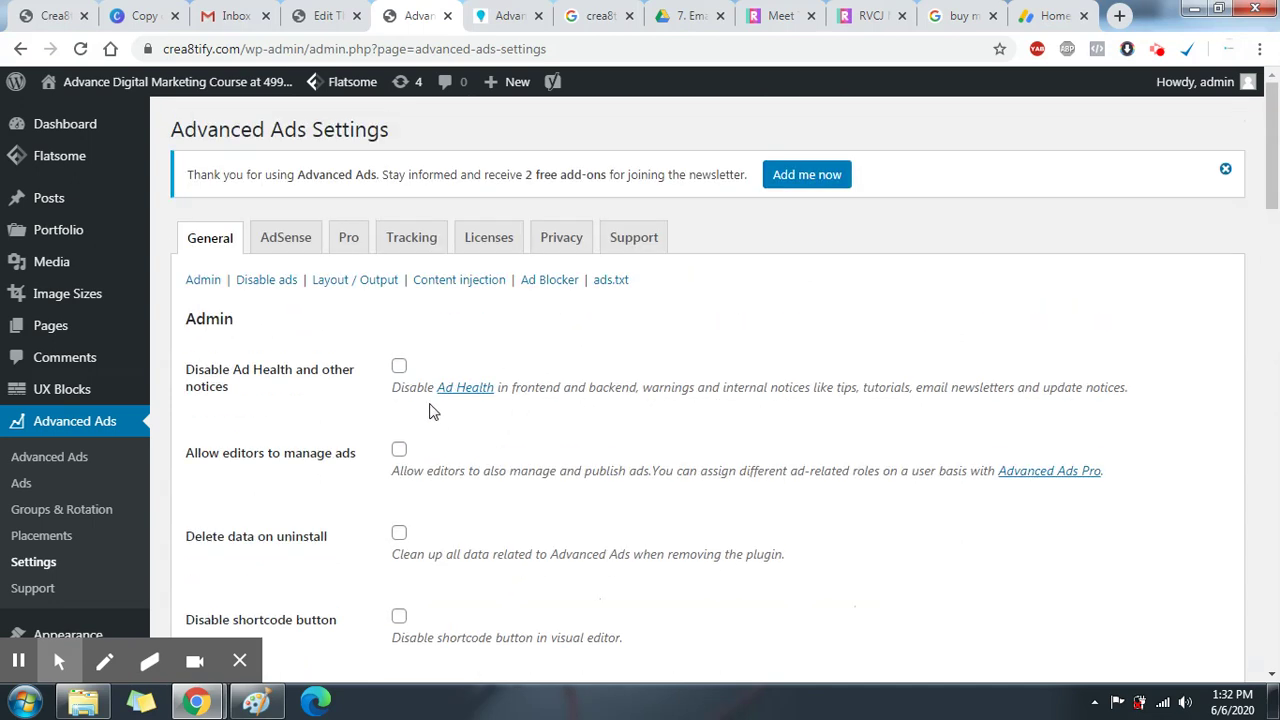
- Open the AdSense settings of Advanced Ads and choose to configure everything manually
{"action": "left_click", "coordinate": [280, 241]}
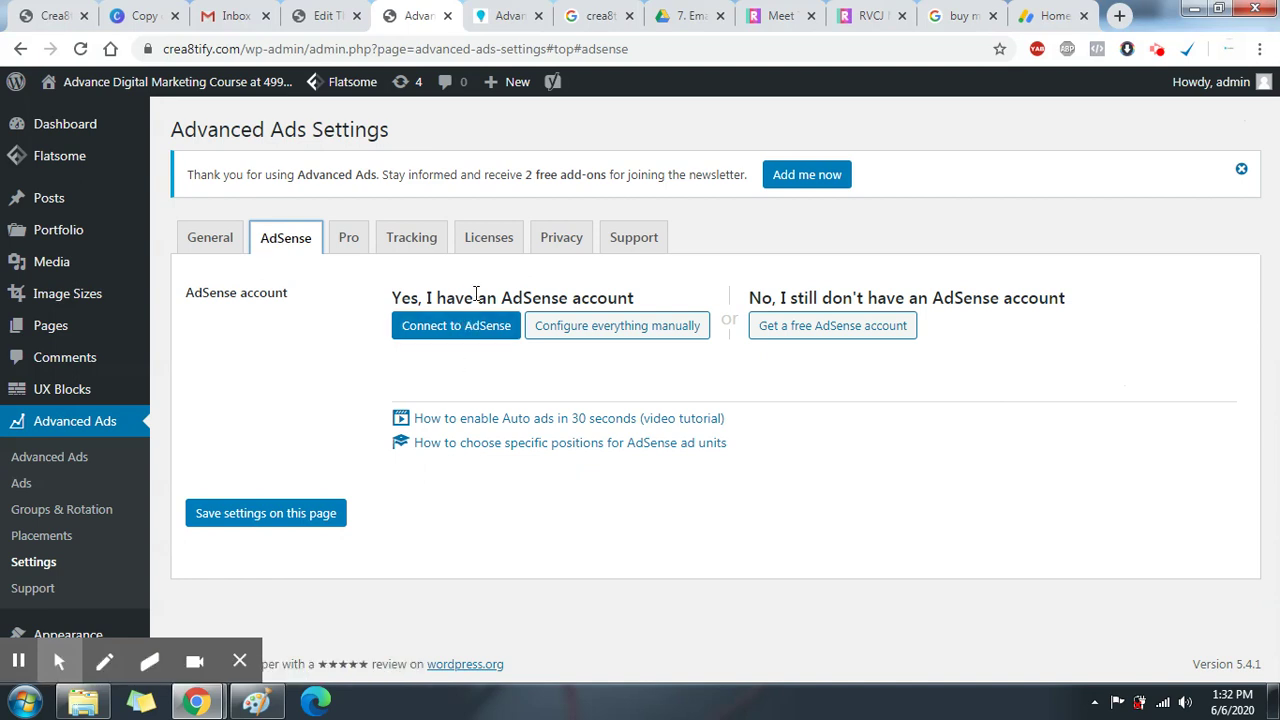
{"action": "left_click_drag", "start_coordinate": [476, 296], "coordinate": [548, 293]}
{"action": "left_click", "coordinate": [578, 297]}
{"action": "left_click", "coordinate": [607, 327]}
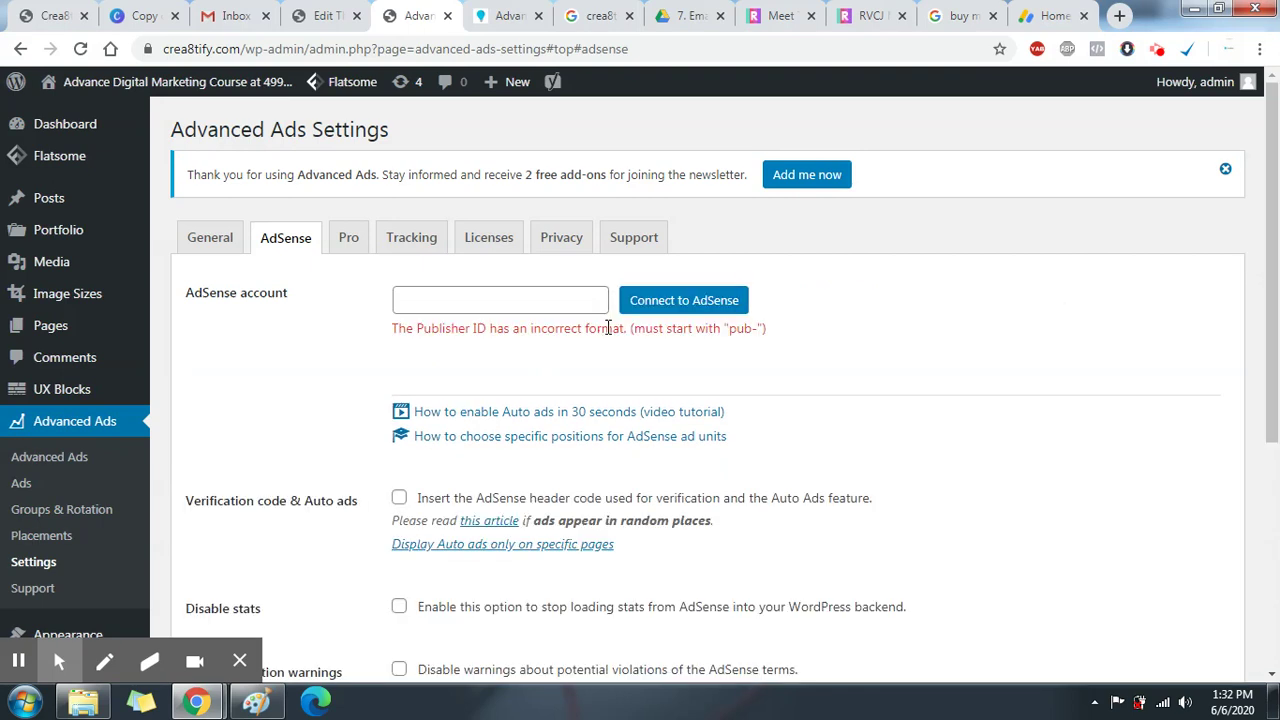
{"action": "scroll", "coordinate": [596, 352], "scroll_direction": "down", "scroll_amount": 1}
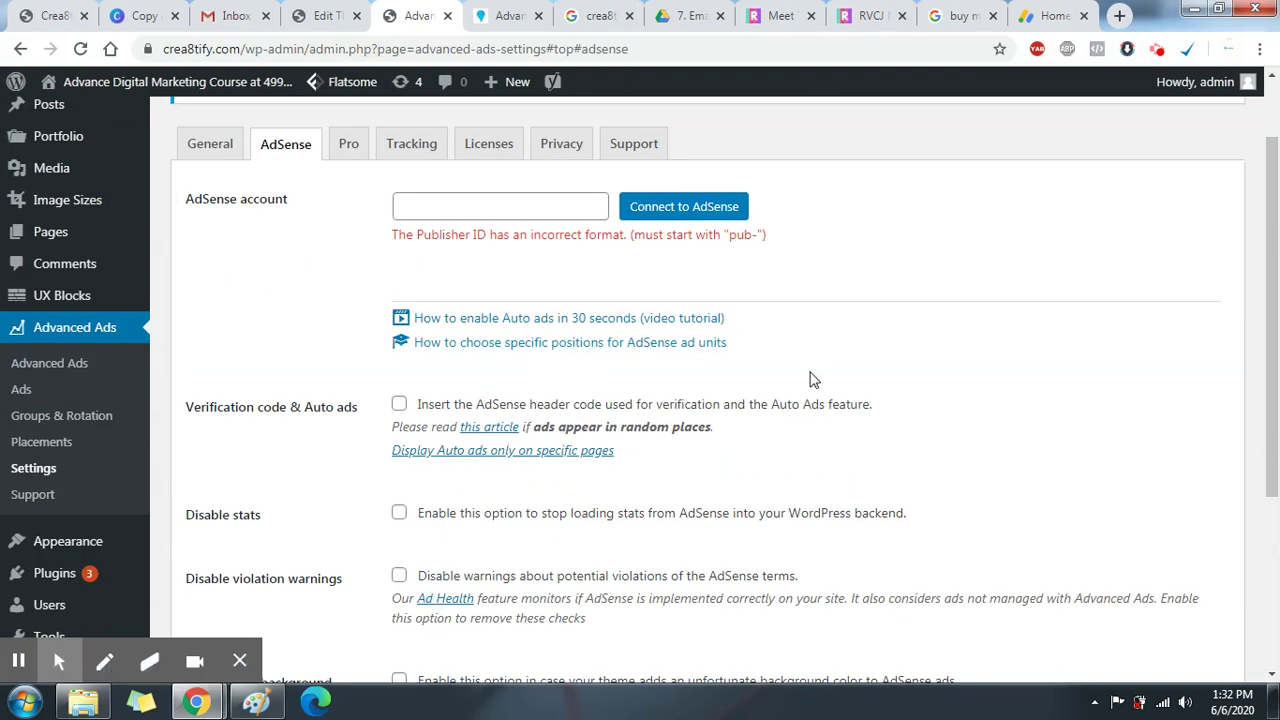
{"action": "scroll", "coordinate": [812, 380], "scroll_direction": "down", "scroll_amount": 2}
{"action": "scroll", "coordinate": [812, 380], "scroll_direction": "up", "scroll_amount": 3}
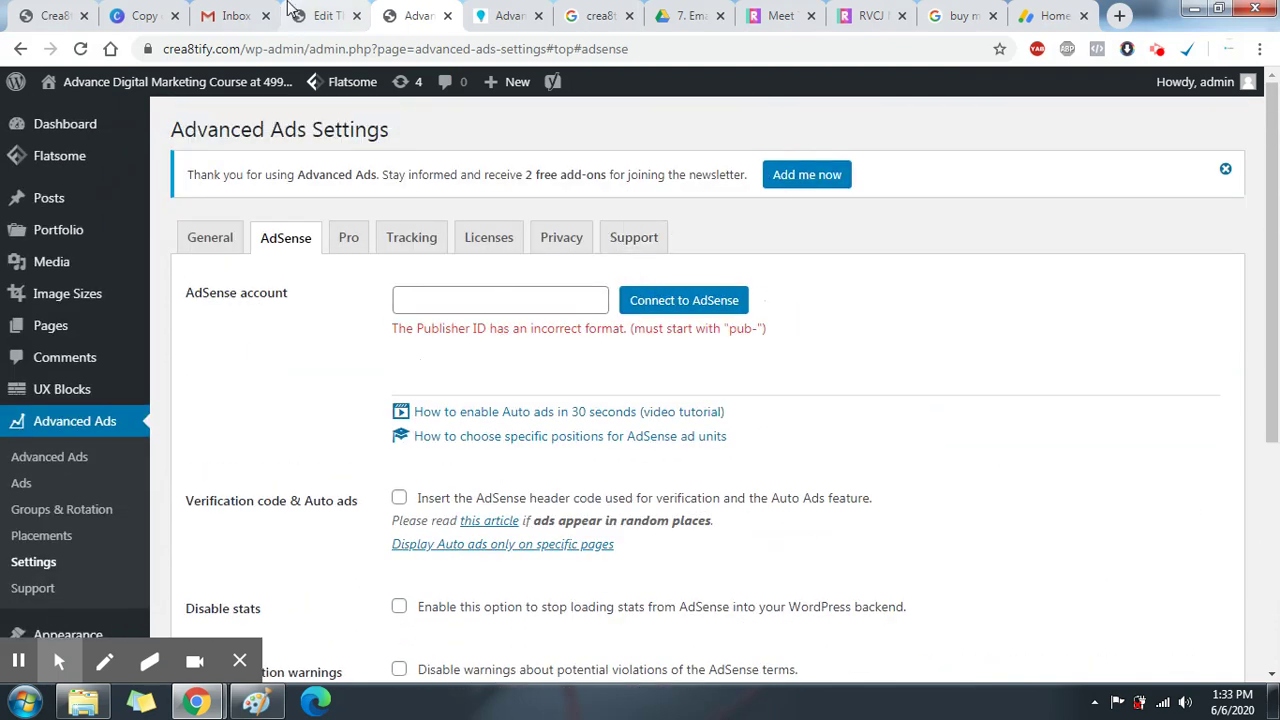
- Copy the publisher ID number from the script in header.php and enter it with the prefix "pub-" as the AdSense account
{"action": "left_click", "coordinate": [325, 15]}
{"action": "double_click", "coordinate": [485, 356]}
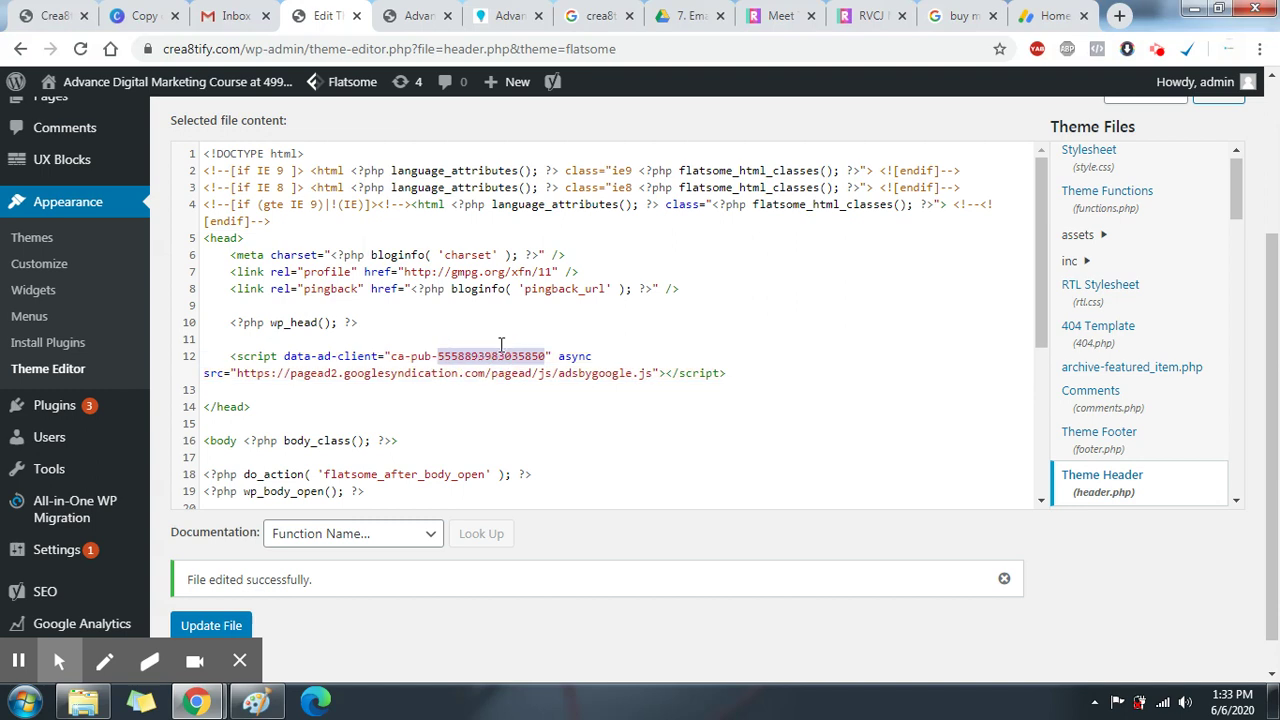
{"action": "left_click", "coordinate": [50, 15]}
{"action": "left_click", "coordinate": [418, 15]}
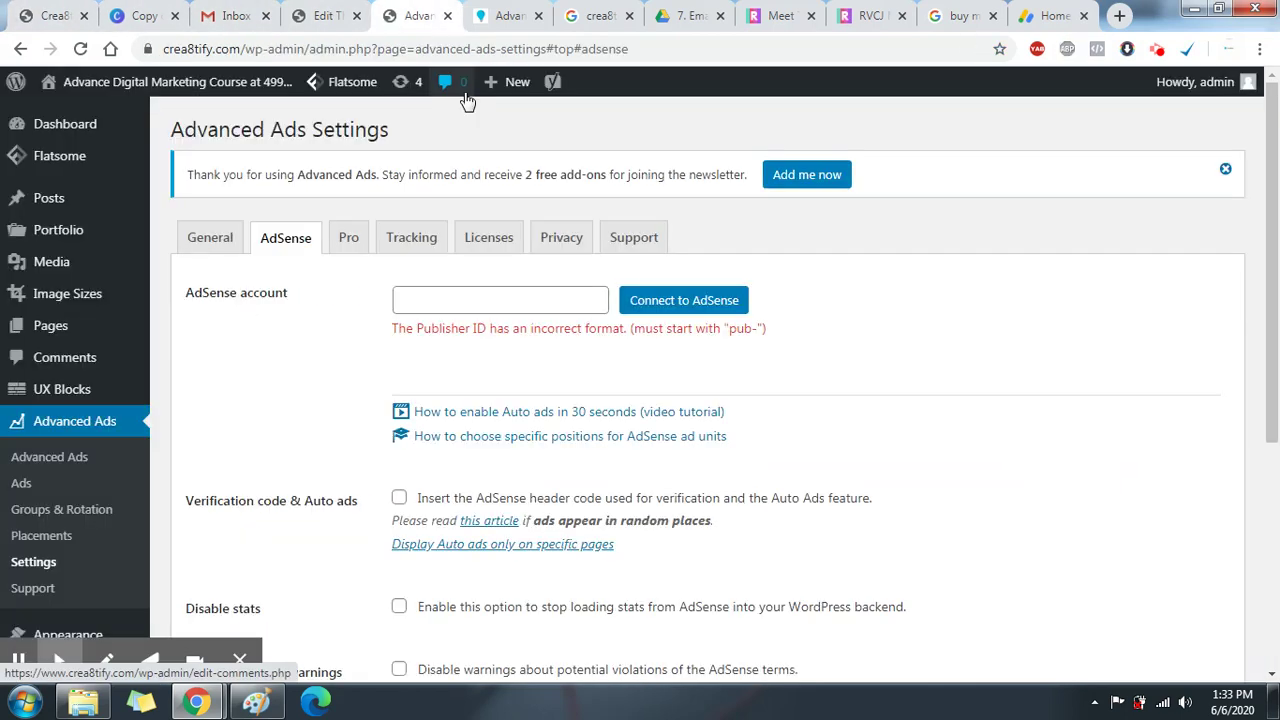
{"action": "left_click", "coordinate": [487, 309]}
{"action": "type", "text": "pub"}
{"action": "key", "text": "ctrl+v"}
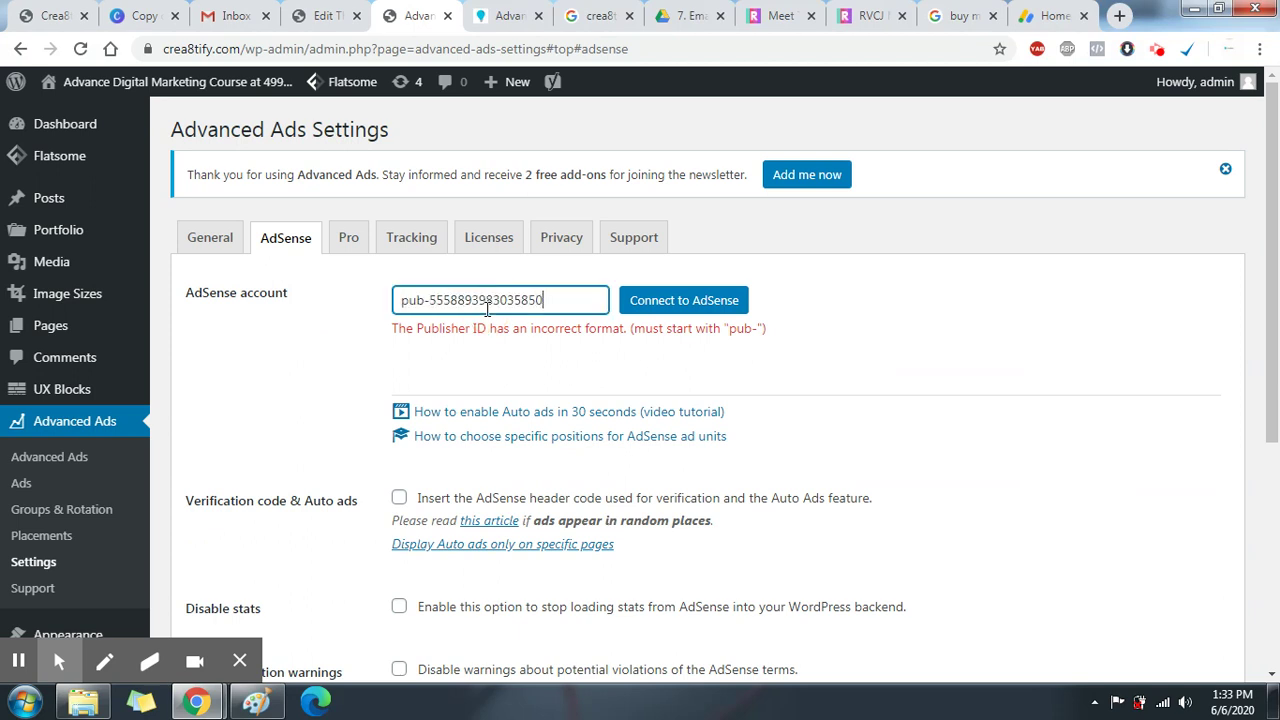
- Connect Advanced Ads to AdSense by choosing the site owner's Google account and allowing it to view the AdSense data
{"action": "left_click", "coordinate": [697, 303]}
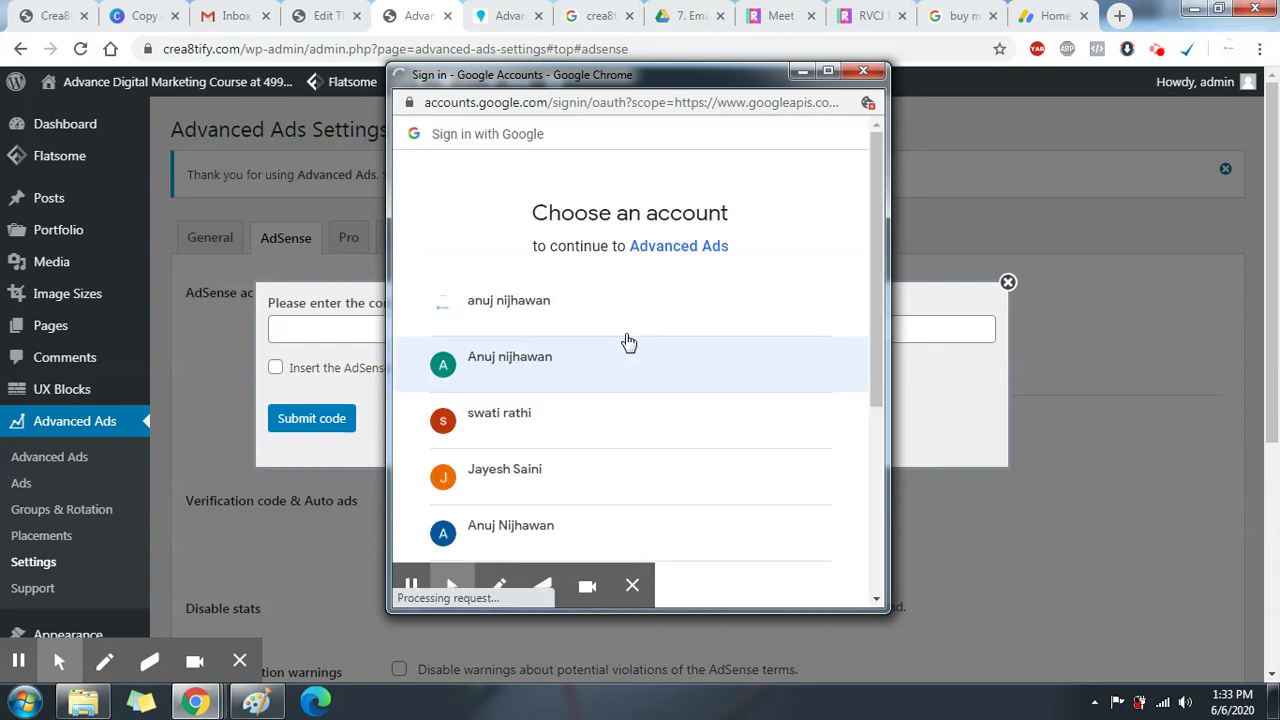
{"action": "scroll", "coordinate": [630, 330], "scroll_direction": "down", "scroll_amount": 5}
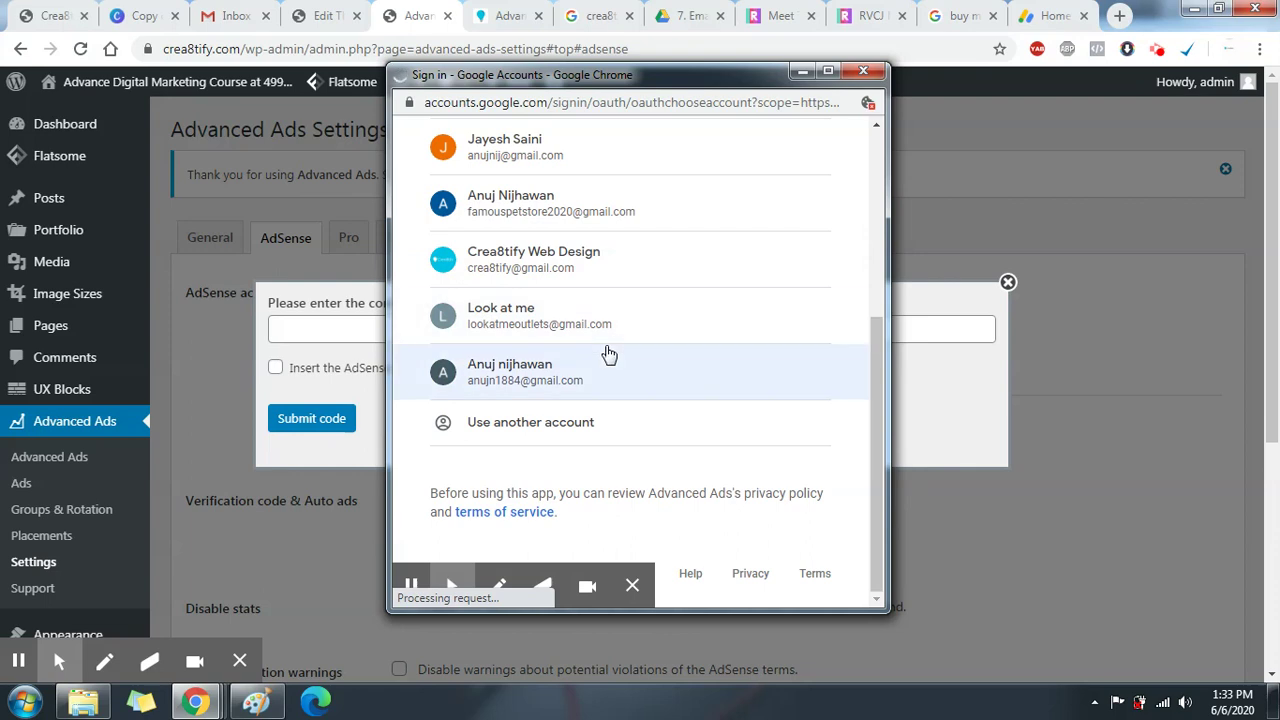
{"action": "scroll", "coordinate": [623, 360], "scroll_direction": "up", "scroll_amount": 2}
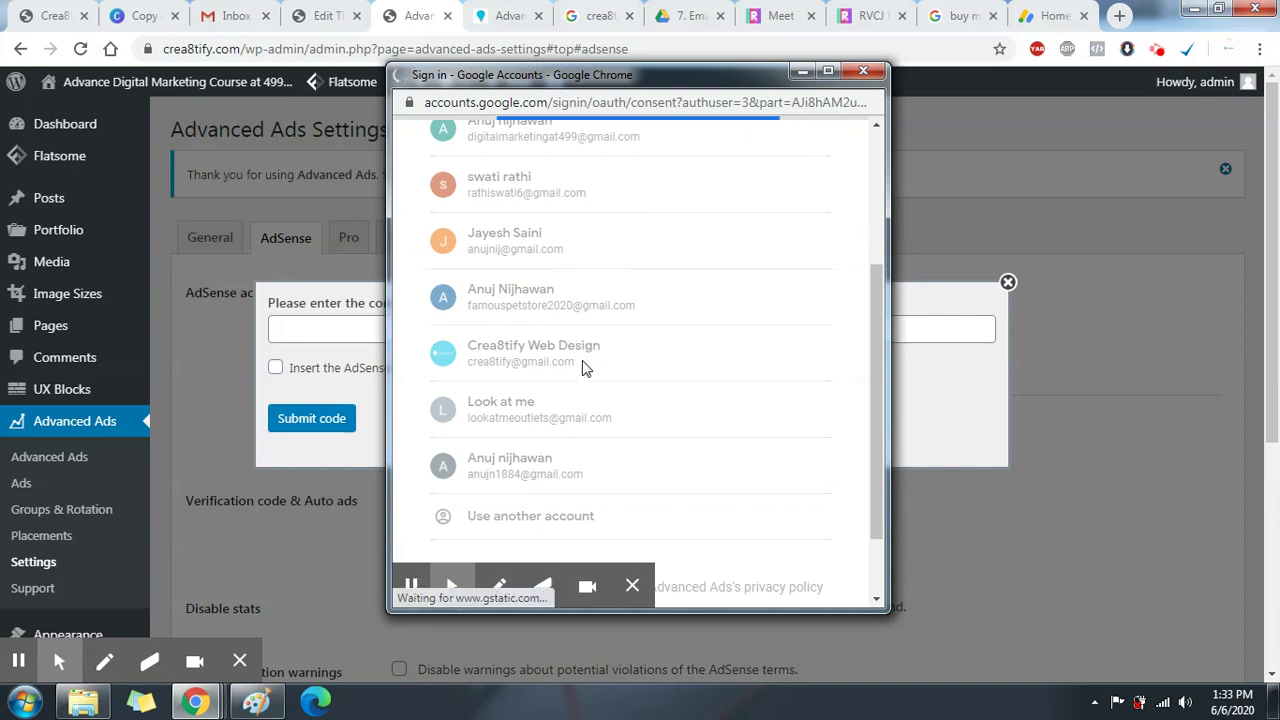
{"action": "scroll", "coordinate": [700, 420], "scroll_direction": "down", "scroll_amount": 1}
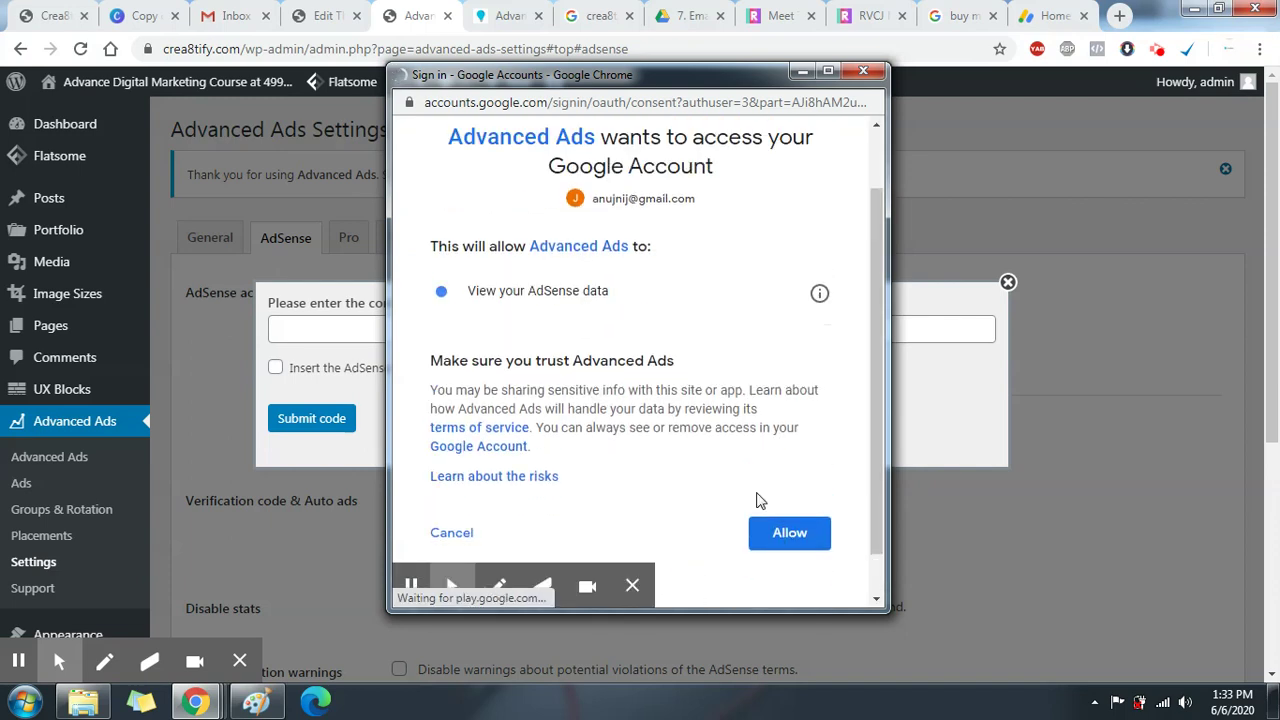
{"action": "left_click", "coordinate": [789, 533]}
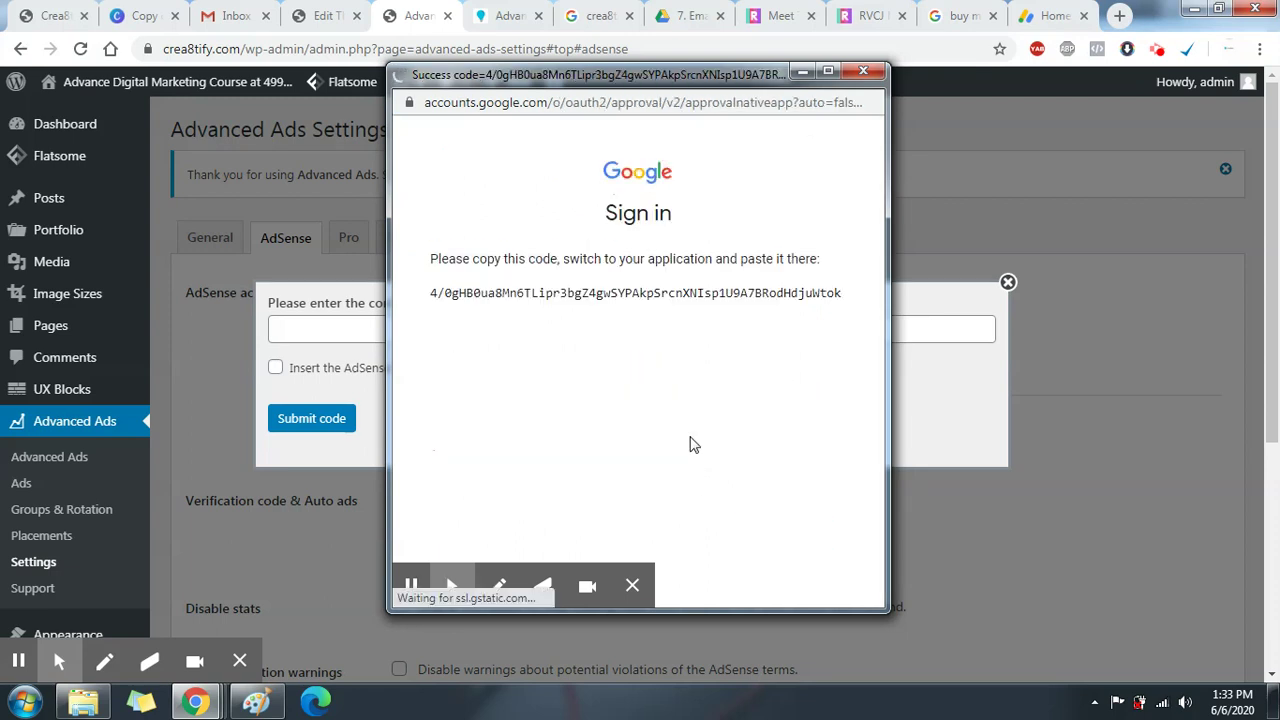
- Copy the Google authorization code and submit it as the confirmation code for the AdSense connection
{"action": "left_click", "coordinate": [528, 303]}
{"action": "key", "text": "ctrl+c"}
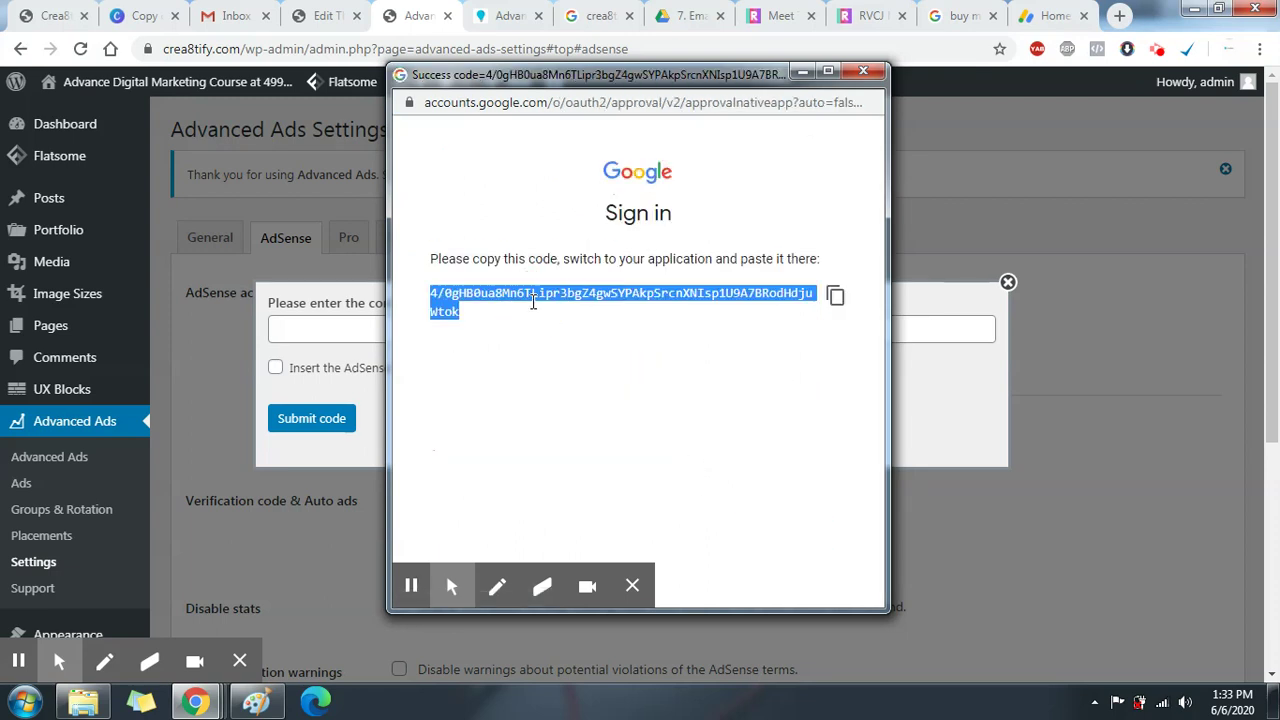
{"action": "left_click", "coordinate": [329, 330]}
{"action": "key", "text": "ctrl+v"}
{"action": "left_click", "coordinate": [329, 422]}
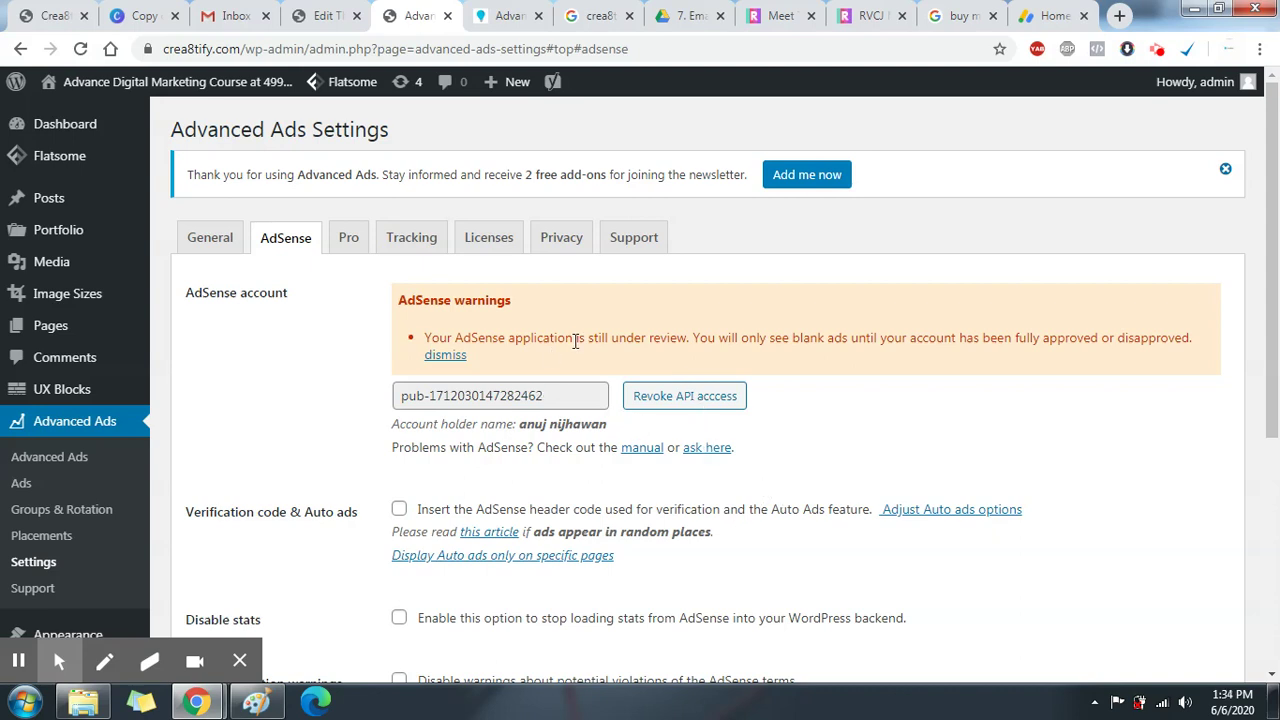
- Save the AdSense settings with full width responsive ads left at default, and open the Advanced Ads placements
{"action": "scroll", "coordinate": [578, 340], "scroll_direction": "down", "scroll_amount": 1}
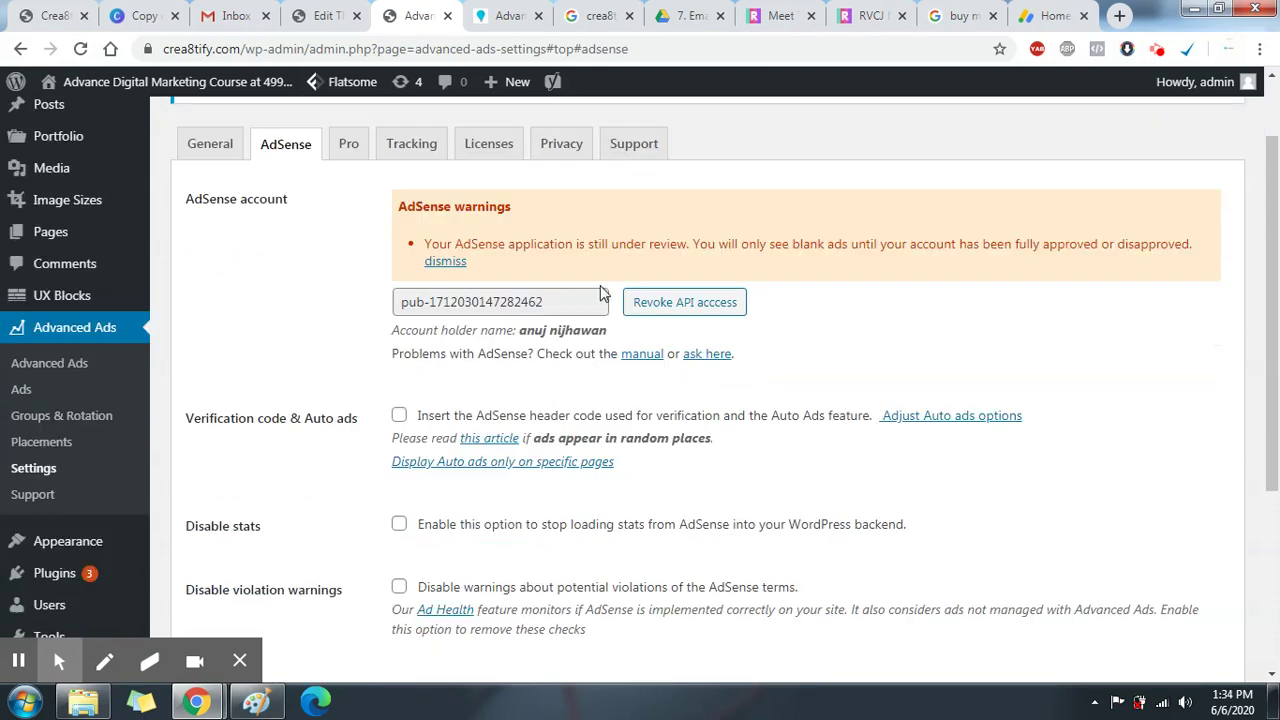
{"action": "scroll", "coordinate": [810, 246], "scroll_direction": "down", "scroll_amount": 3}
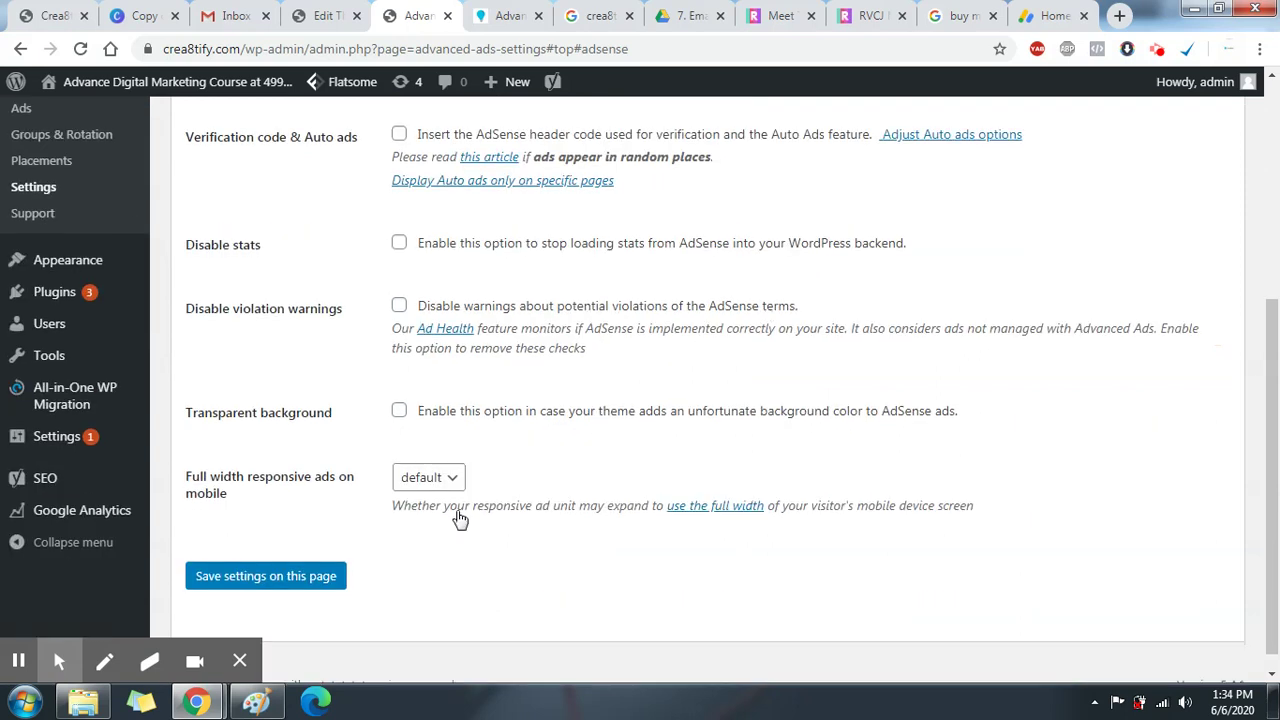
{"action": "left_click", "coordinate": [336, 575]}
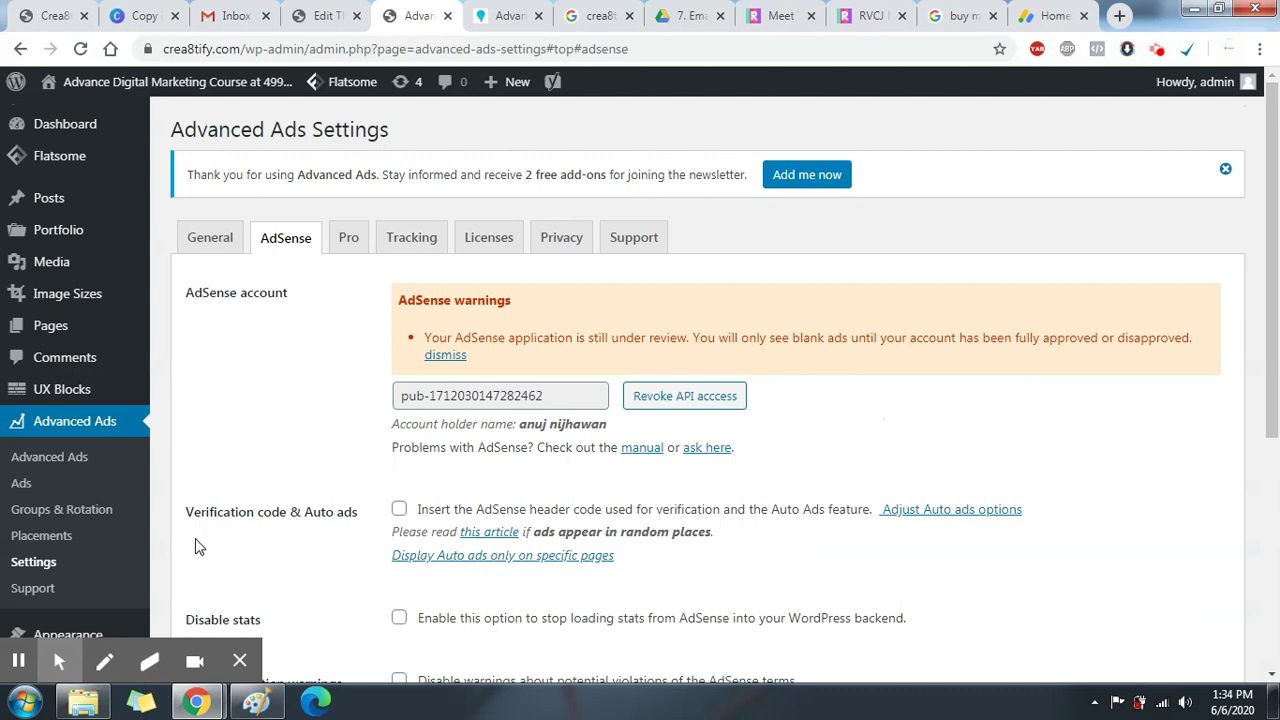
{"action": "left_click", "coordinate": [82, 540]}
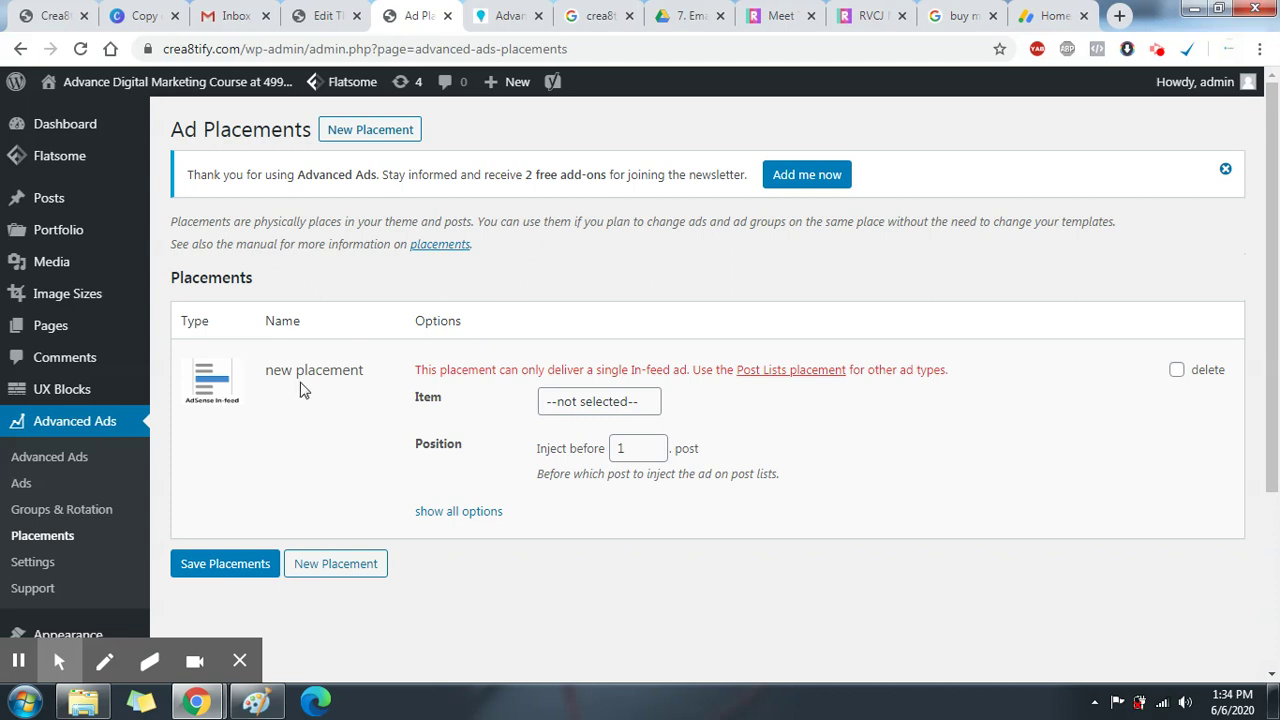
- Look at how ads are positioned in the RVCJ article about the viral artwork
{"action": "left_click", "coordinate": [782, 20]}
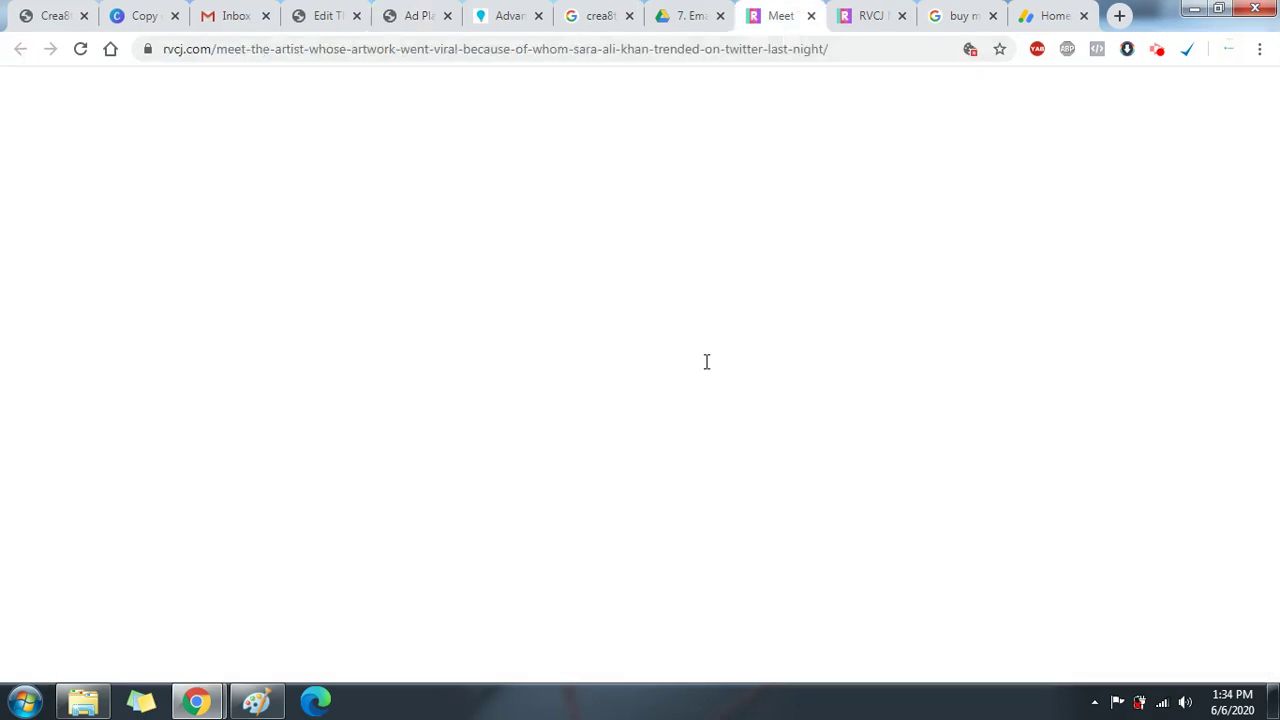
{"action": "scroll", "coordinate": [590, 250], "scroll_direction": "up", "scroll_amount": 4}
{"action": "scroll", "coordinate": [591, 250], "scroll_direction": "down", "scroll_amount": 10}
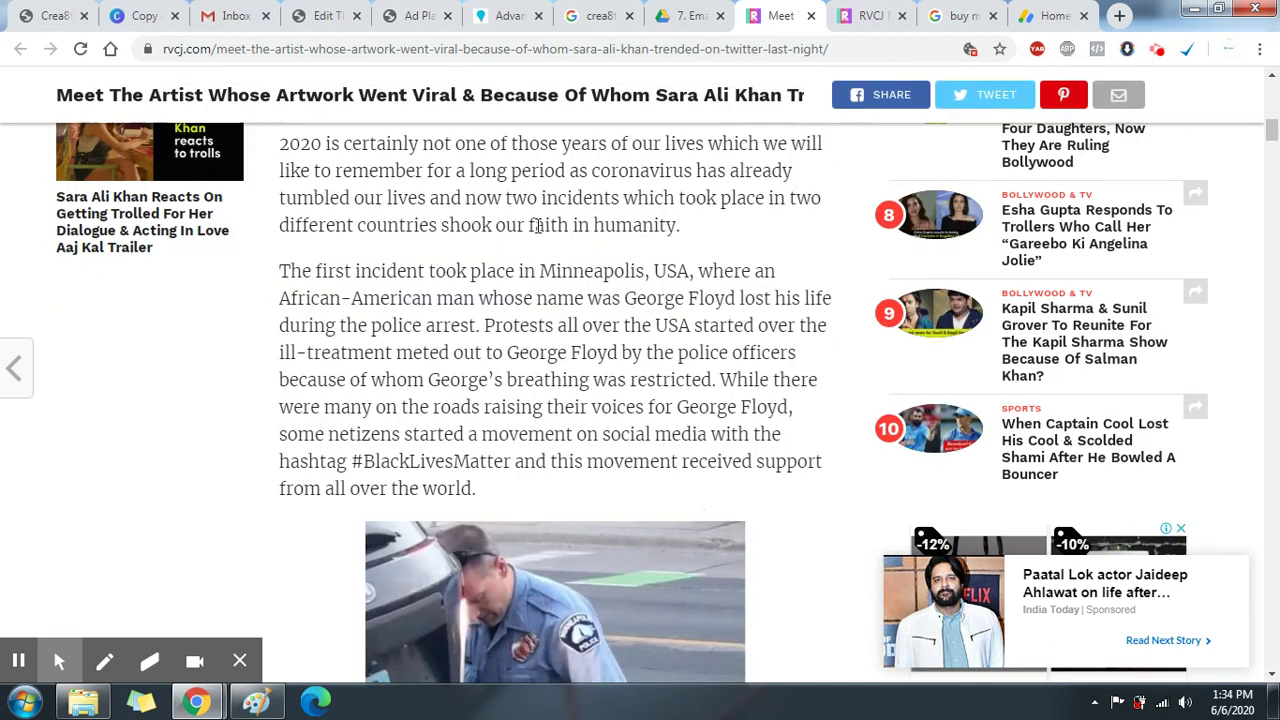
- Check the AdSense script between the opening and closing head tags in header.php, and return to the ad placements
{"action": "left_click", "coordinate": [328, 16]}
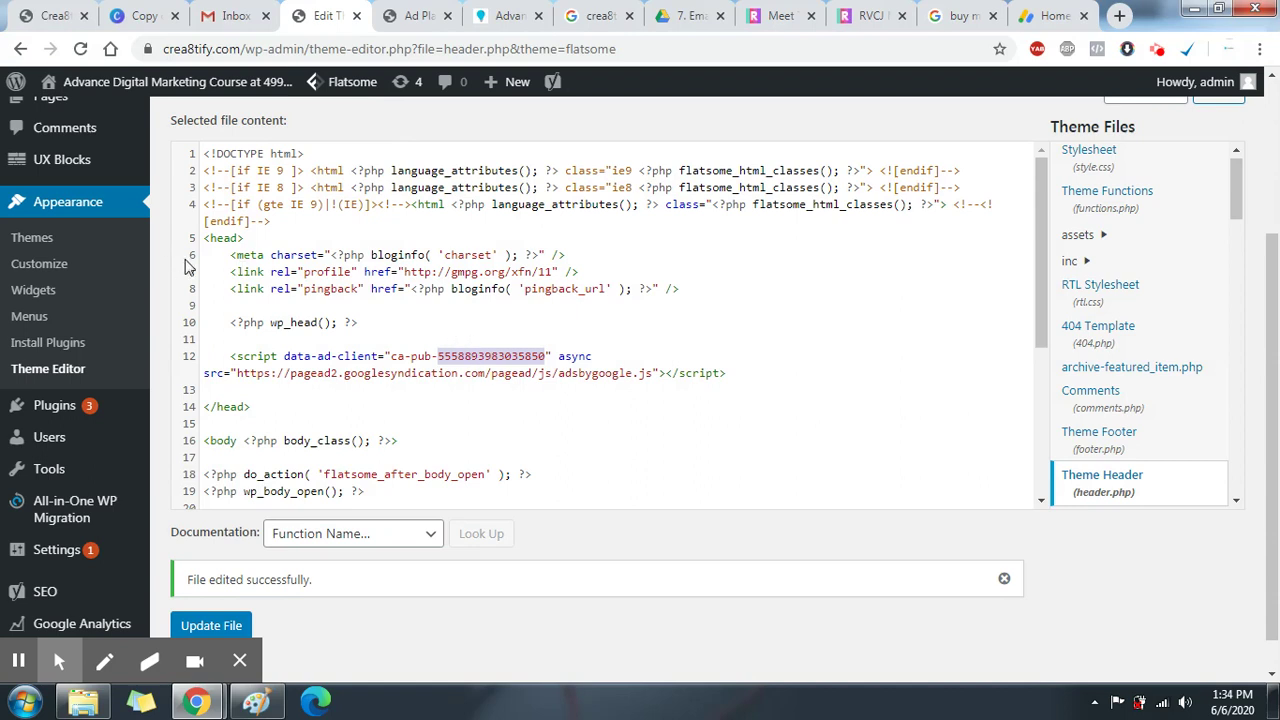
{"action": "left_click", "coordinate": [213, 238]}
{"action": "double_click", "coordinate": [226, 405]}
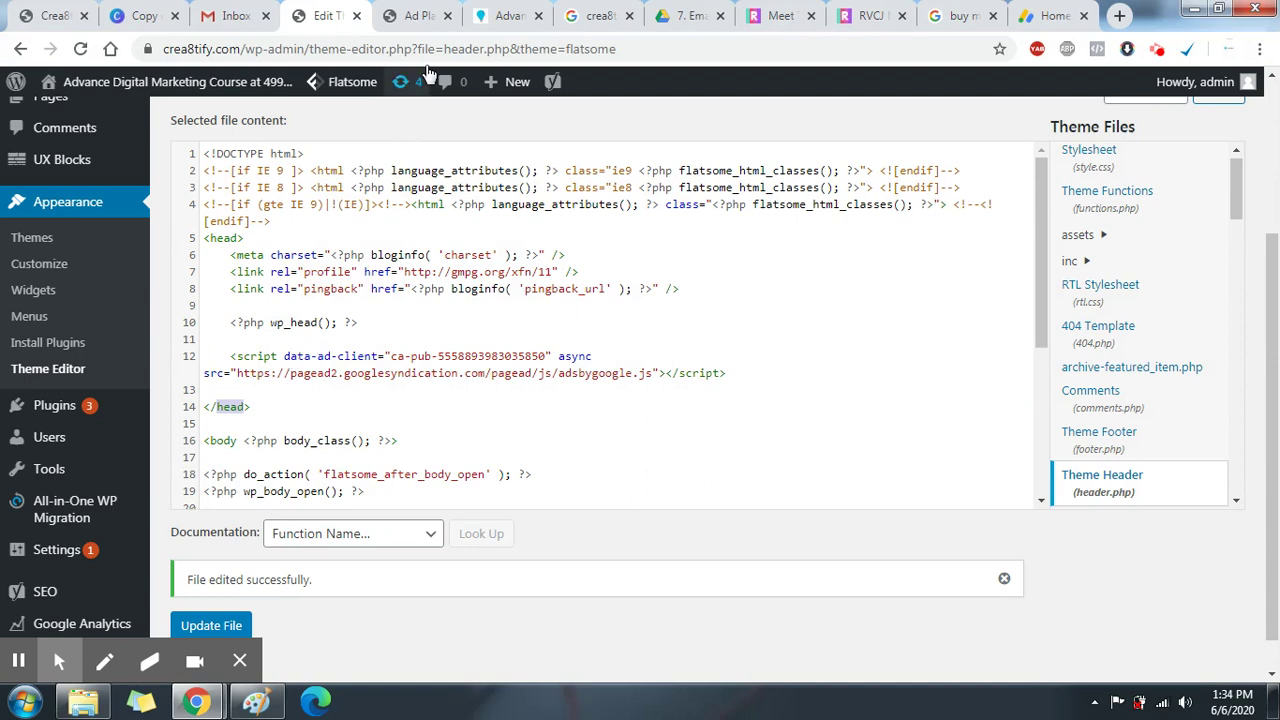
{"action": "mouse_move", "coordinate": [350, 82]}
{"action": "mouse_move", "coordinate": [389, 149]}
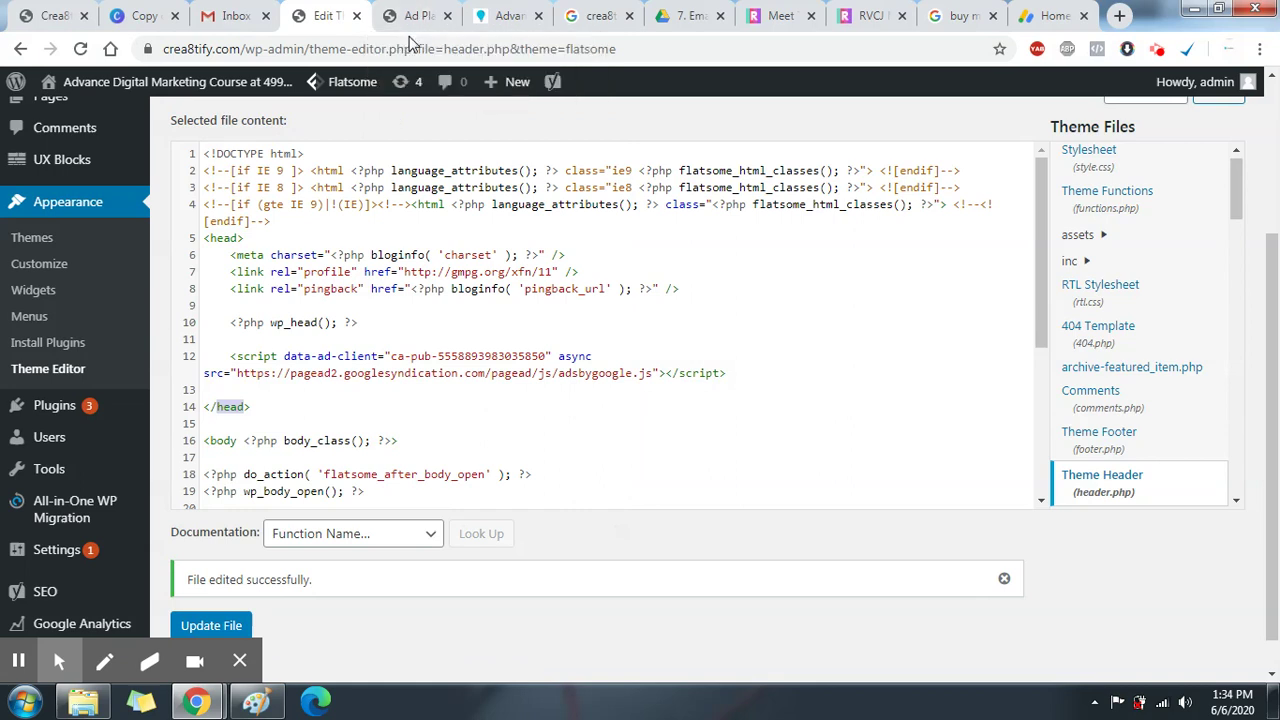
{"action": "left_click", "coordinate": [434, 16]}
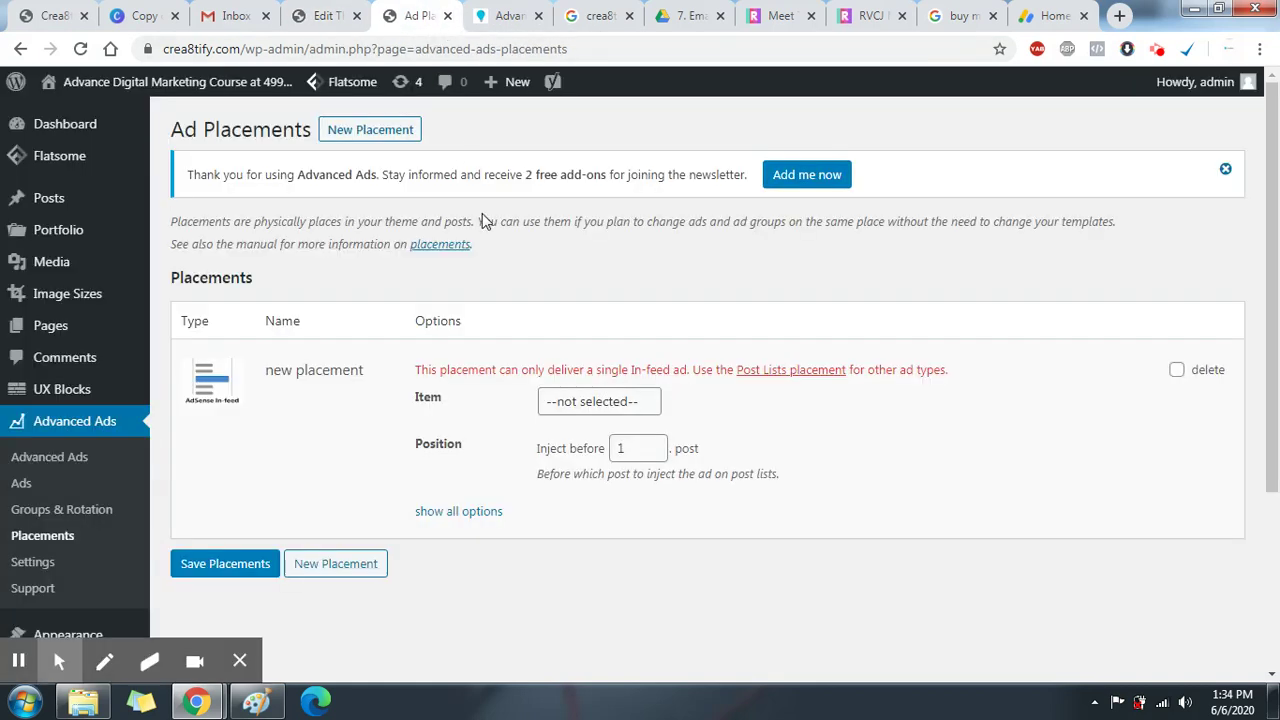